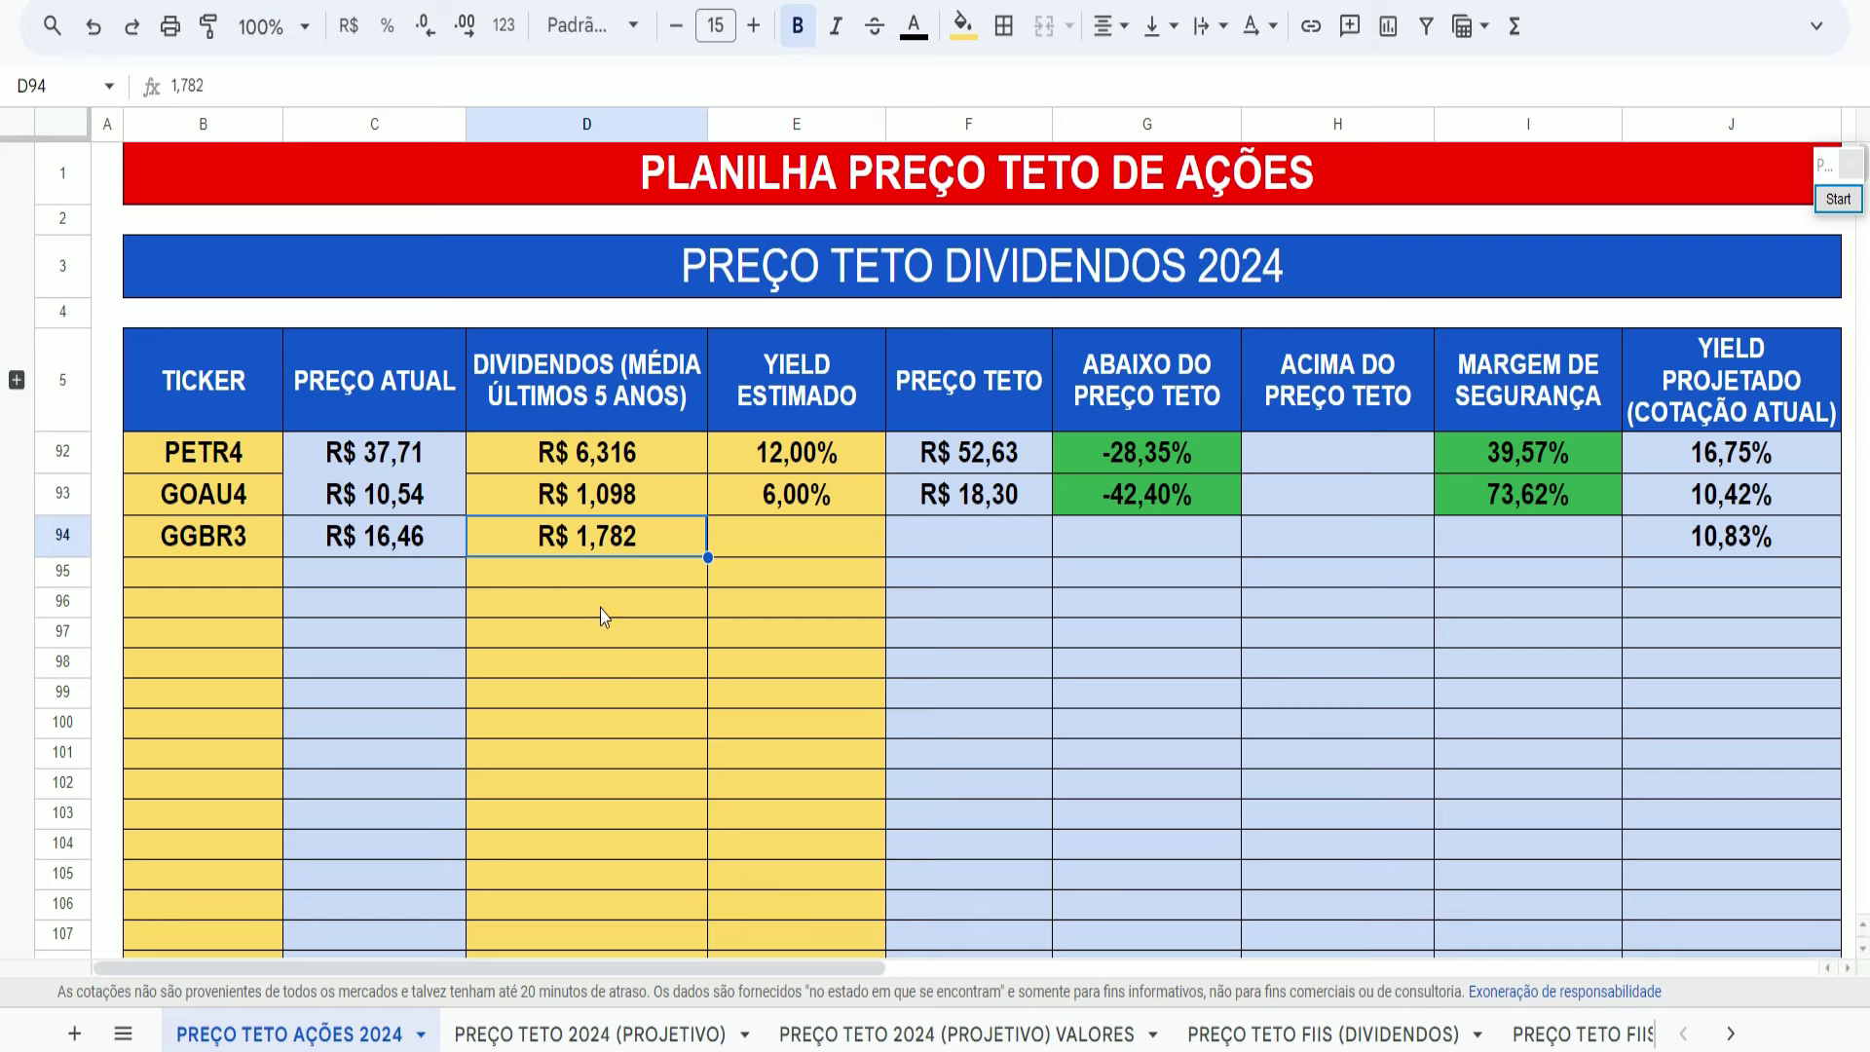
# - Fill in GGBR3's estimated yield of 6% and mark its ceiling price and safety margin with red rectangles
pyautogui.click(606, 787)
pyautogui.click(91, 32)
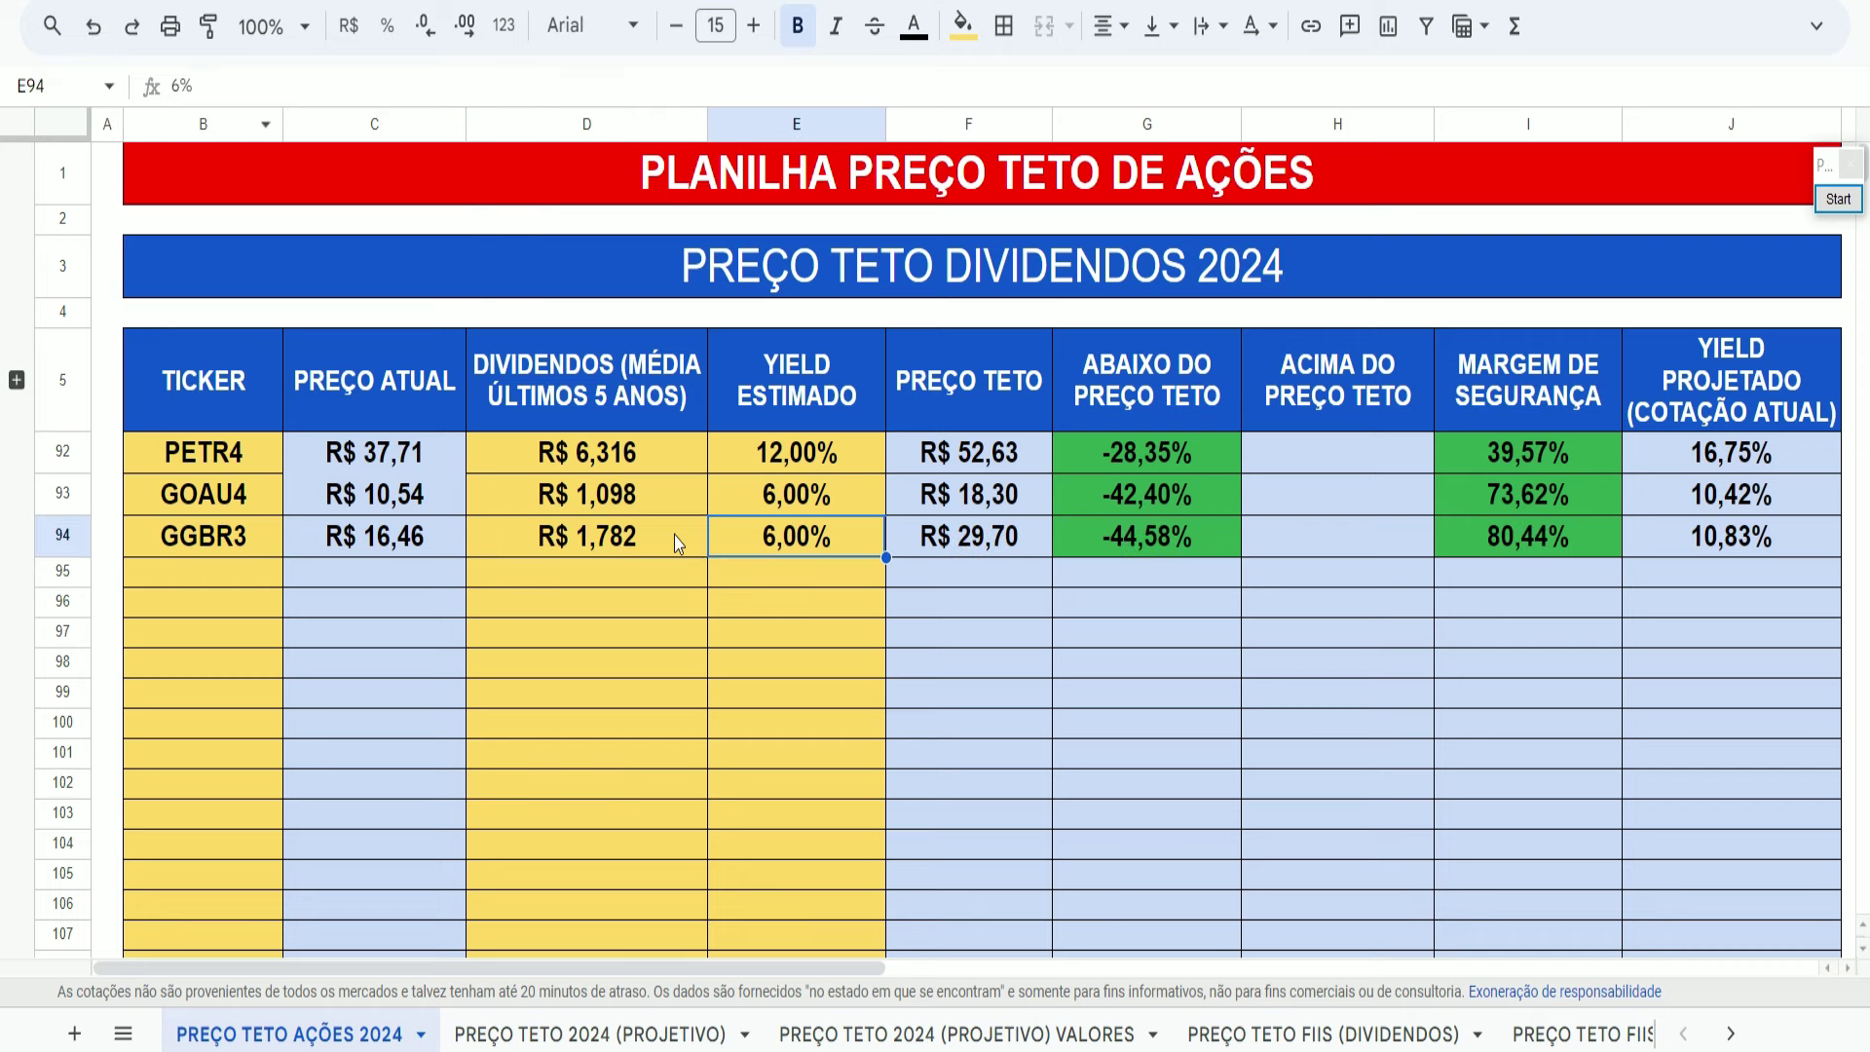
pyautogui.moveTo(1846, 201)
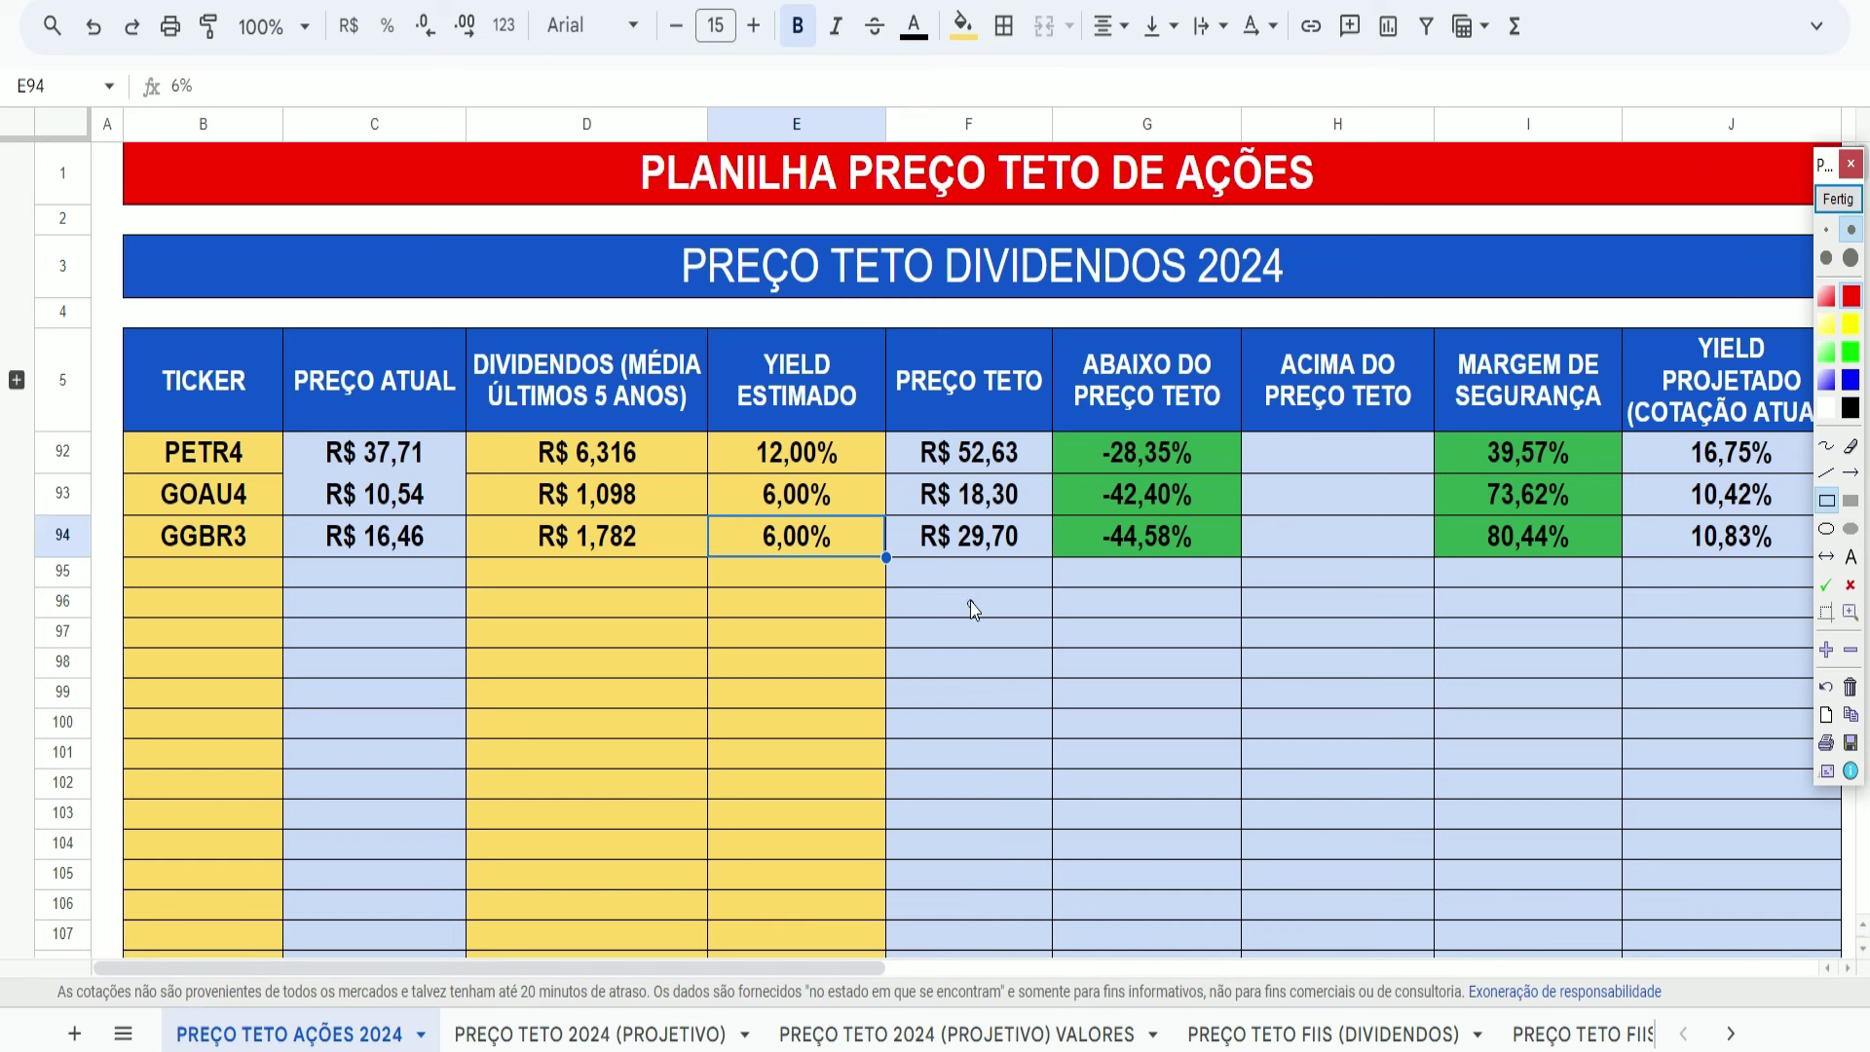
pyautogui.moveTo(901, 510); pyautogui.dragTo(1030, 565)
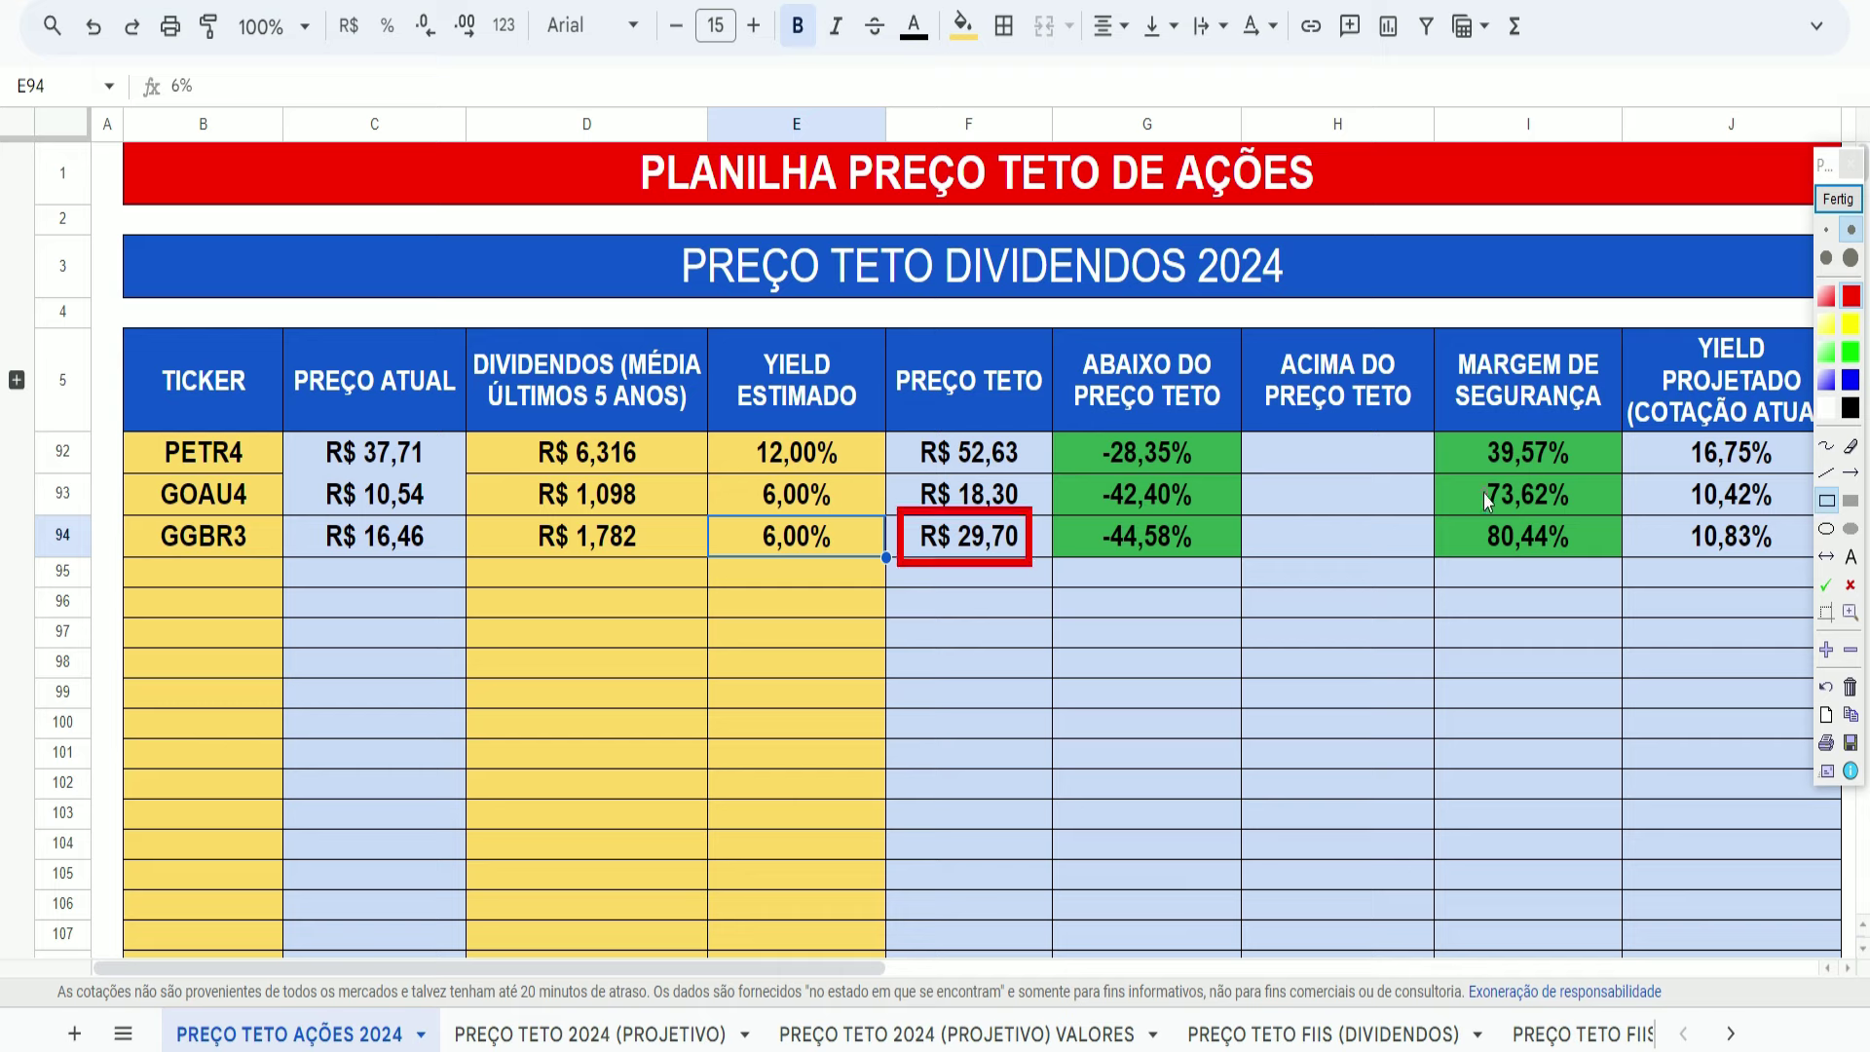
pyautogui.moveTo(1461, 504); pyautogui.dragTo(1579, 571)
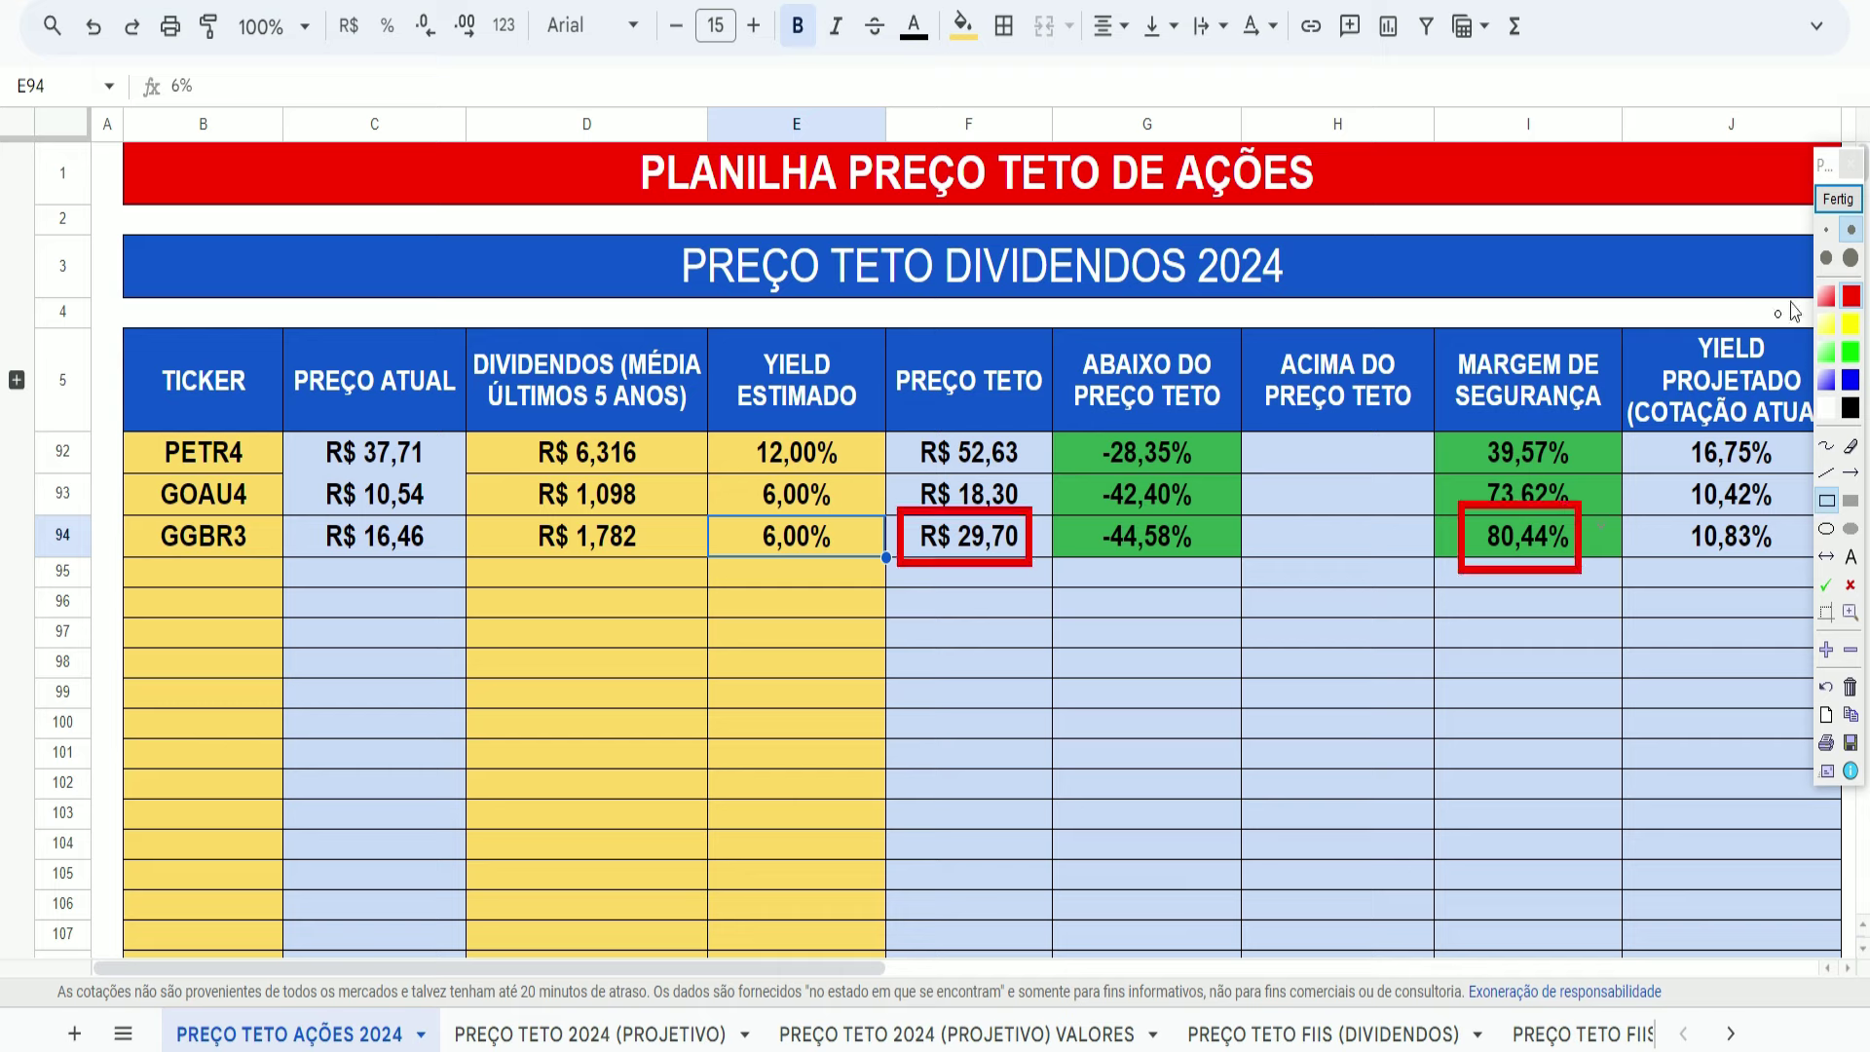
pyautogui.click(1838, 199)
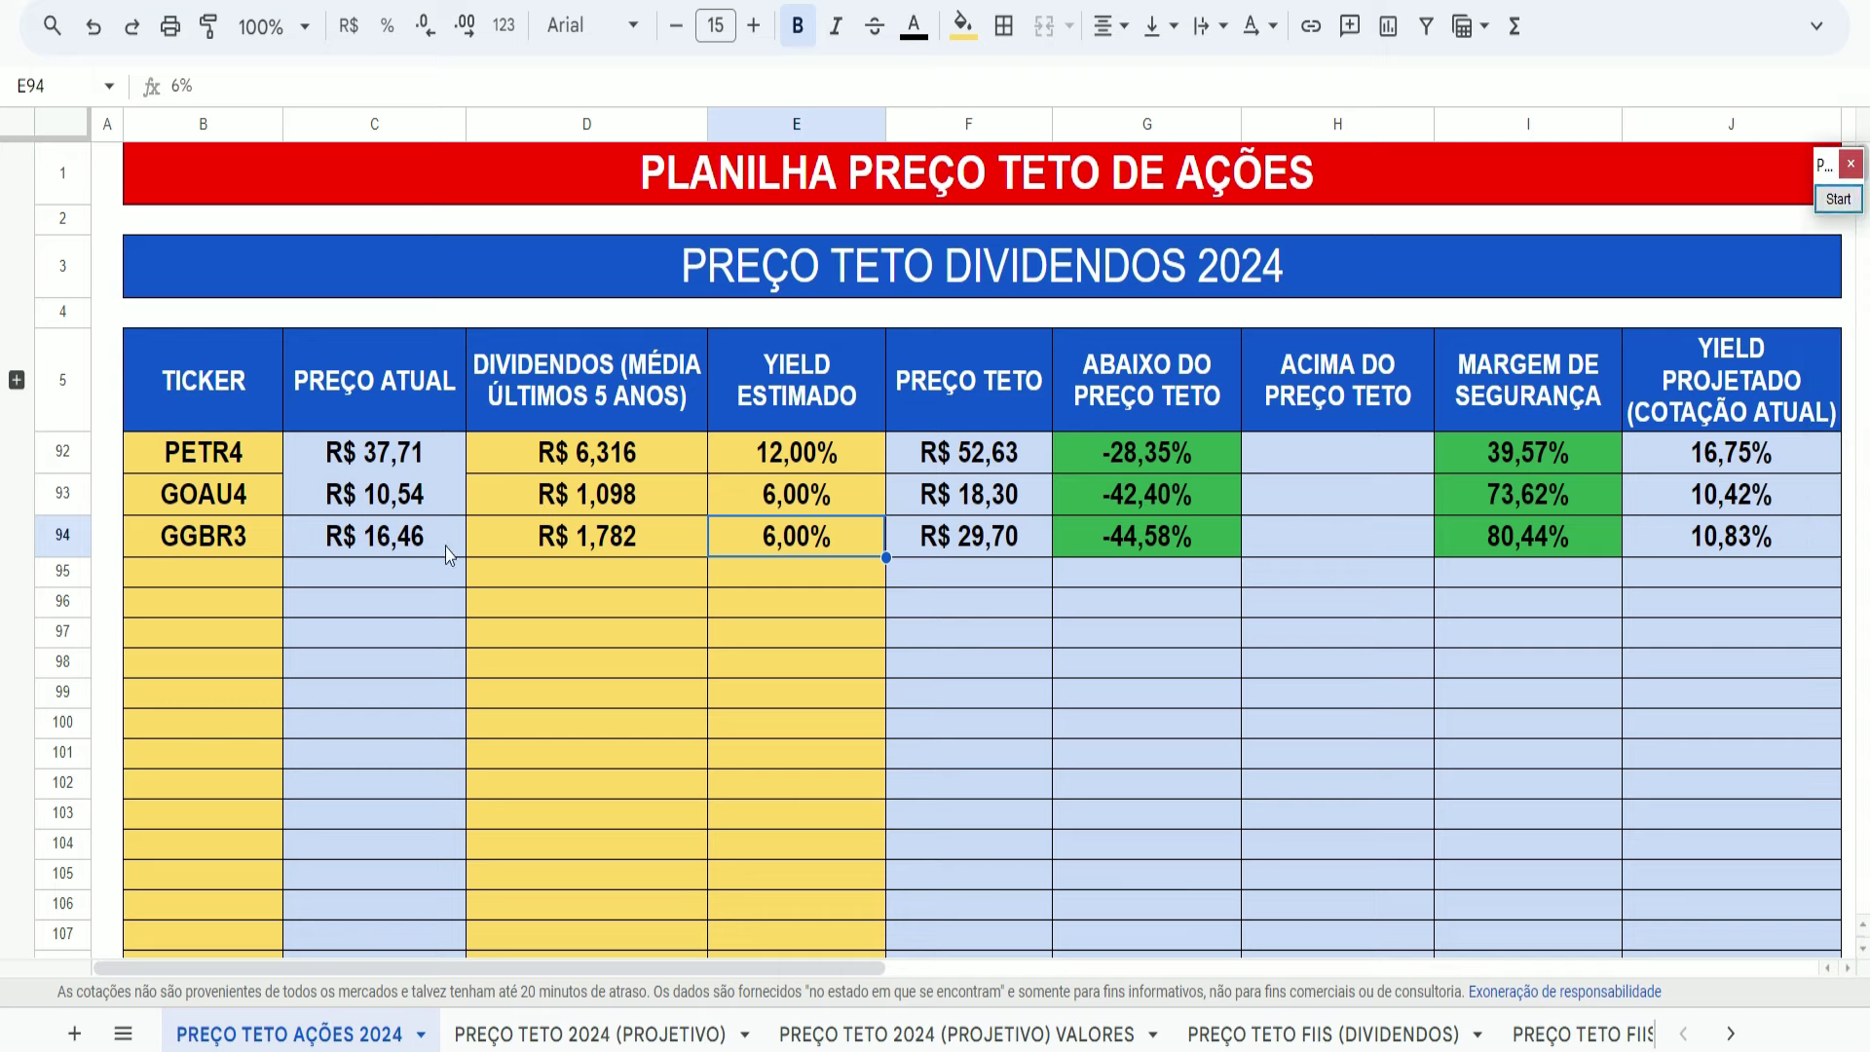
# - On the VALE3 page of Investidor10, mark the P/L, P/VP and DY indicators with red rectangles and end the annotation
pyautogui.moveTo(872, 370)
pyautogui.mouseDown()
pyautogui.moveTo(1003, 583)
pyautogui.moveTo(1313, 583)
pyautogui.mouseUp()
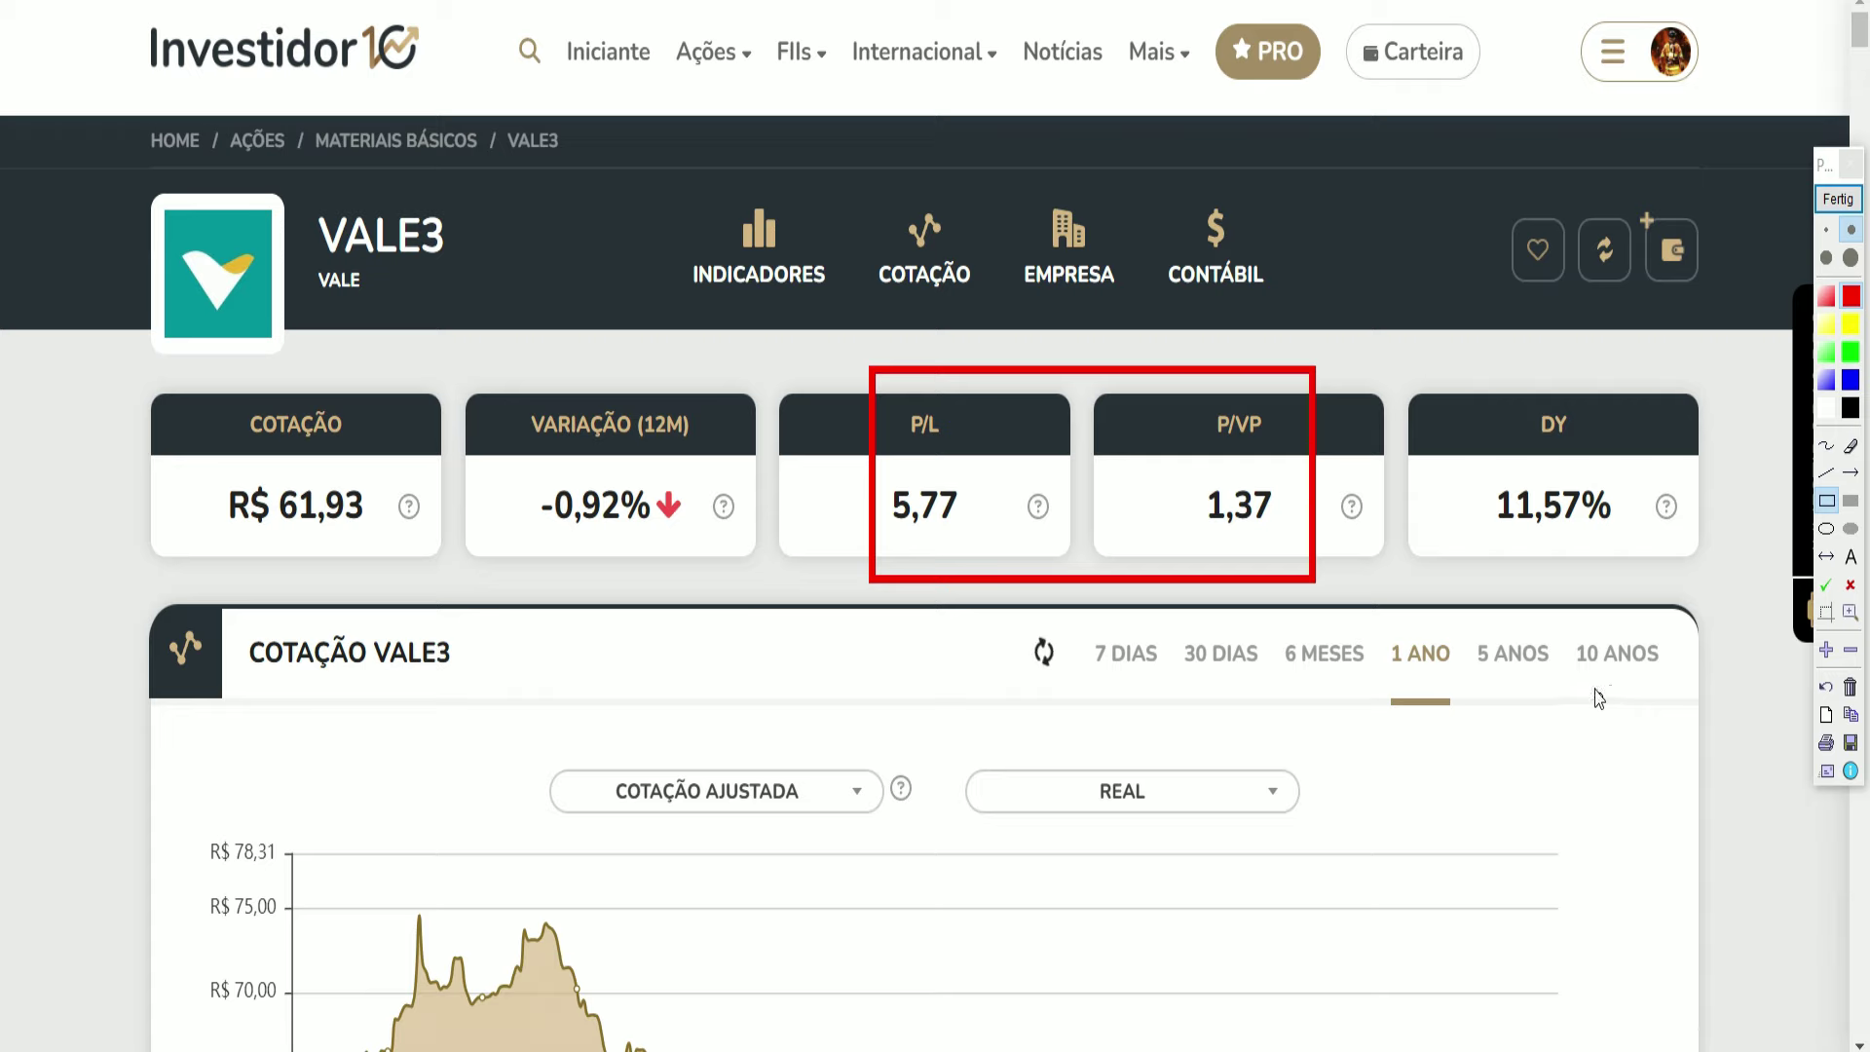
pyautogui.moveTo(1461, 369); pyautogui.dragTo(1640, 579)
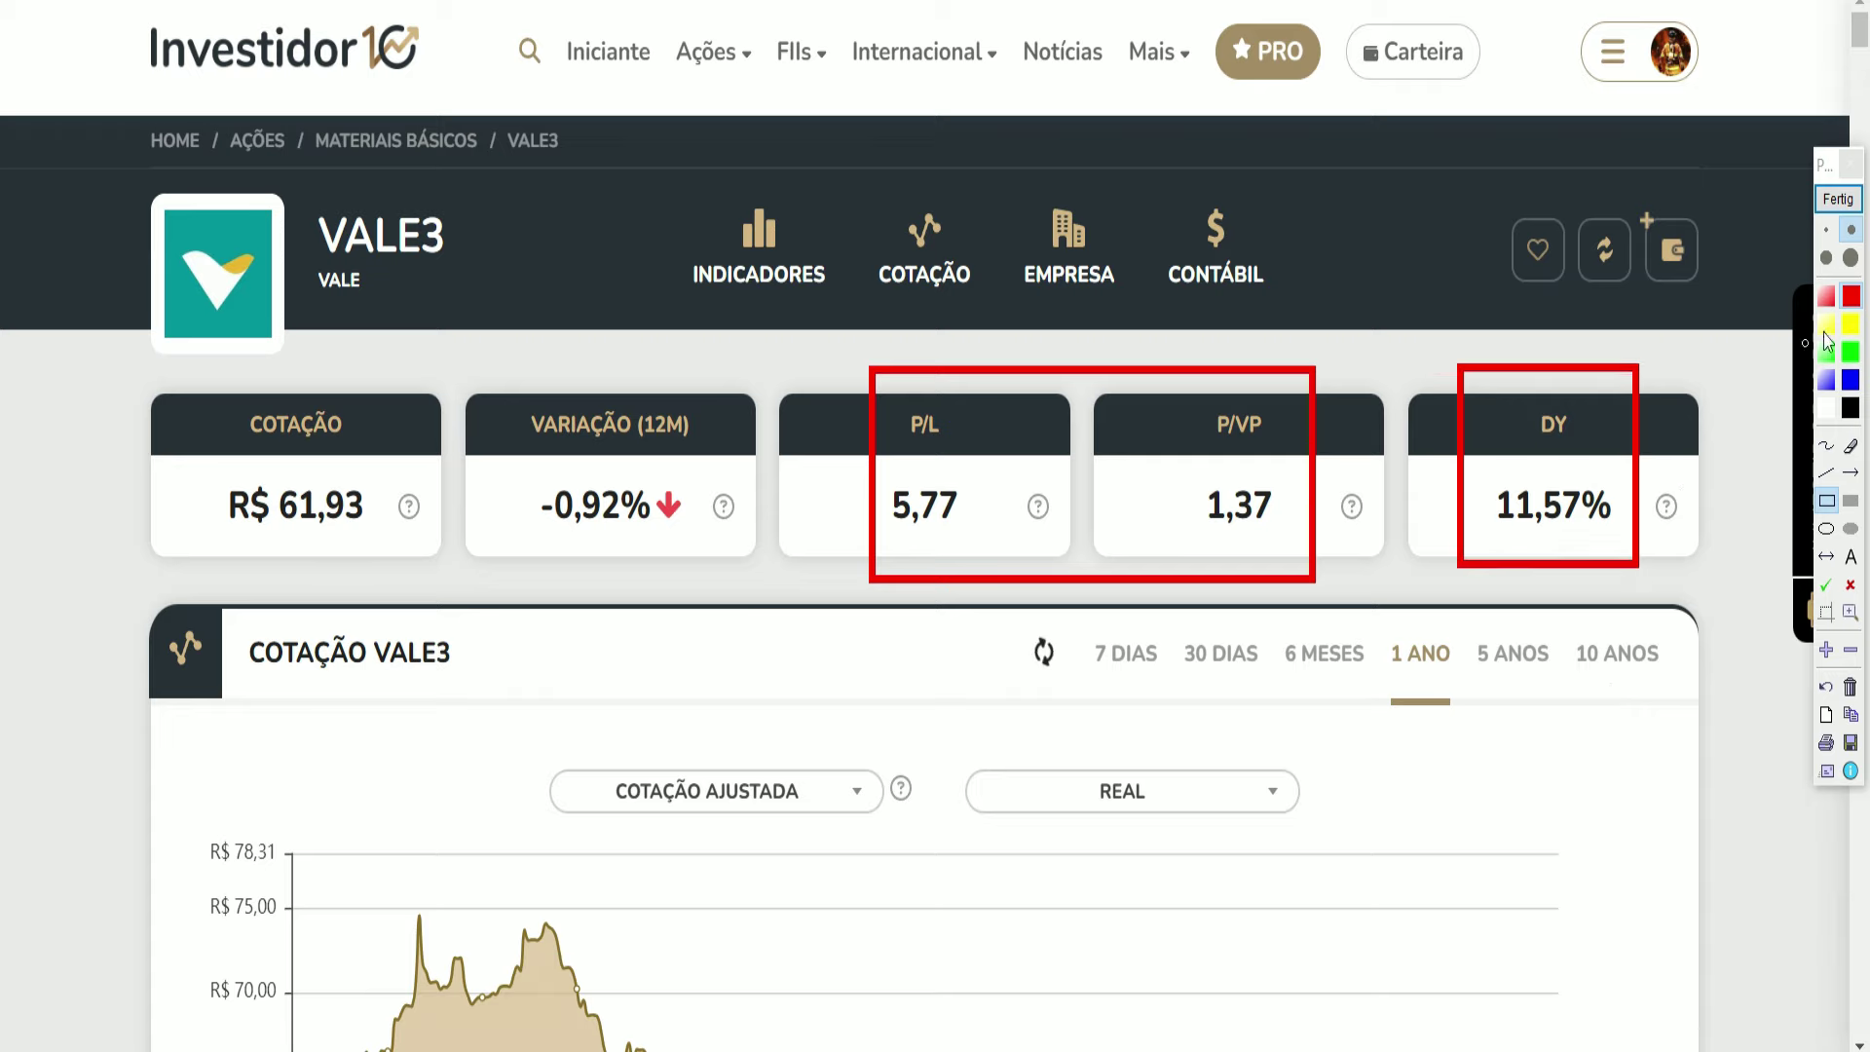
pyautogui.click(1838, 199)
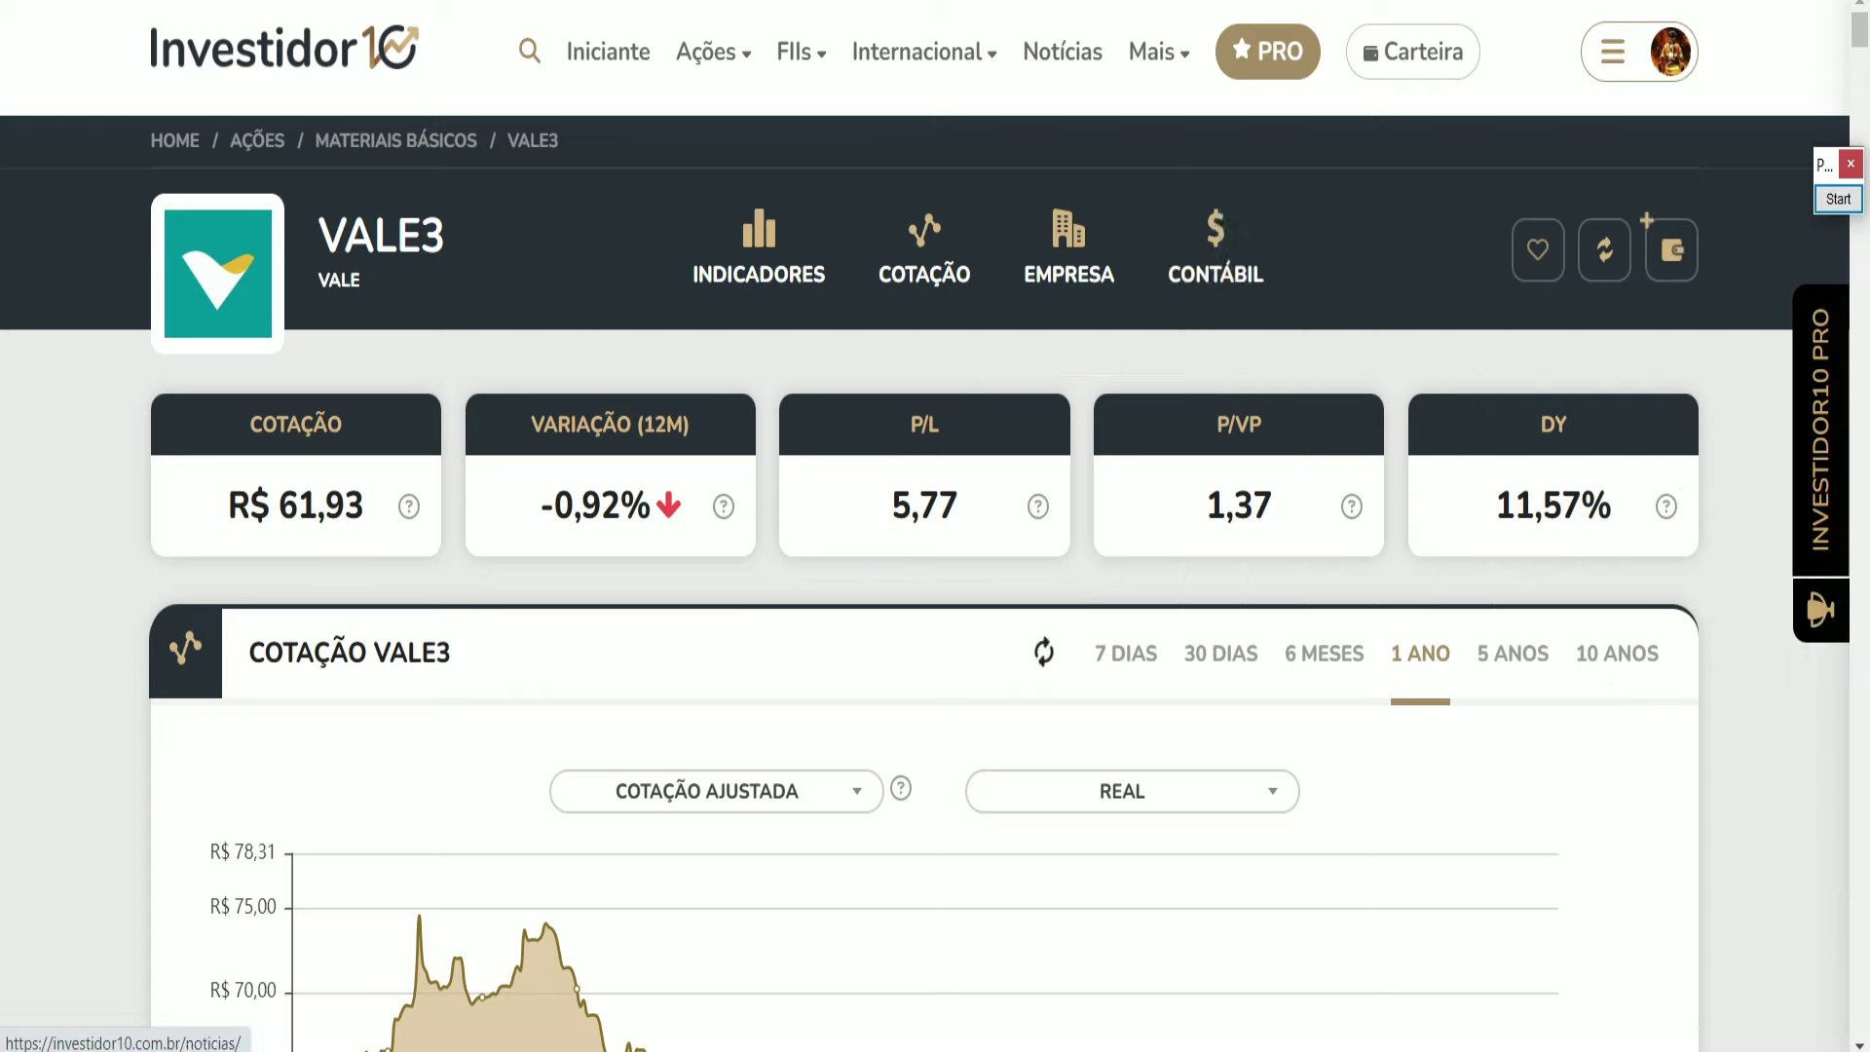
# - In the VALE3 dividend spreadsheet, expand the five-year dividend history and mark its average-announcements heading with a red rectangle
pyautogui.hotkey('ctrl', 'Tab')
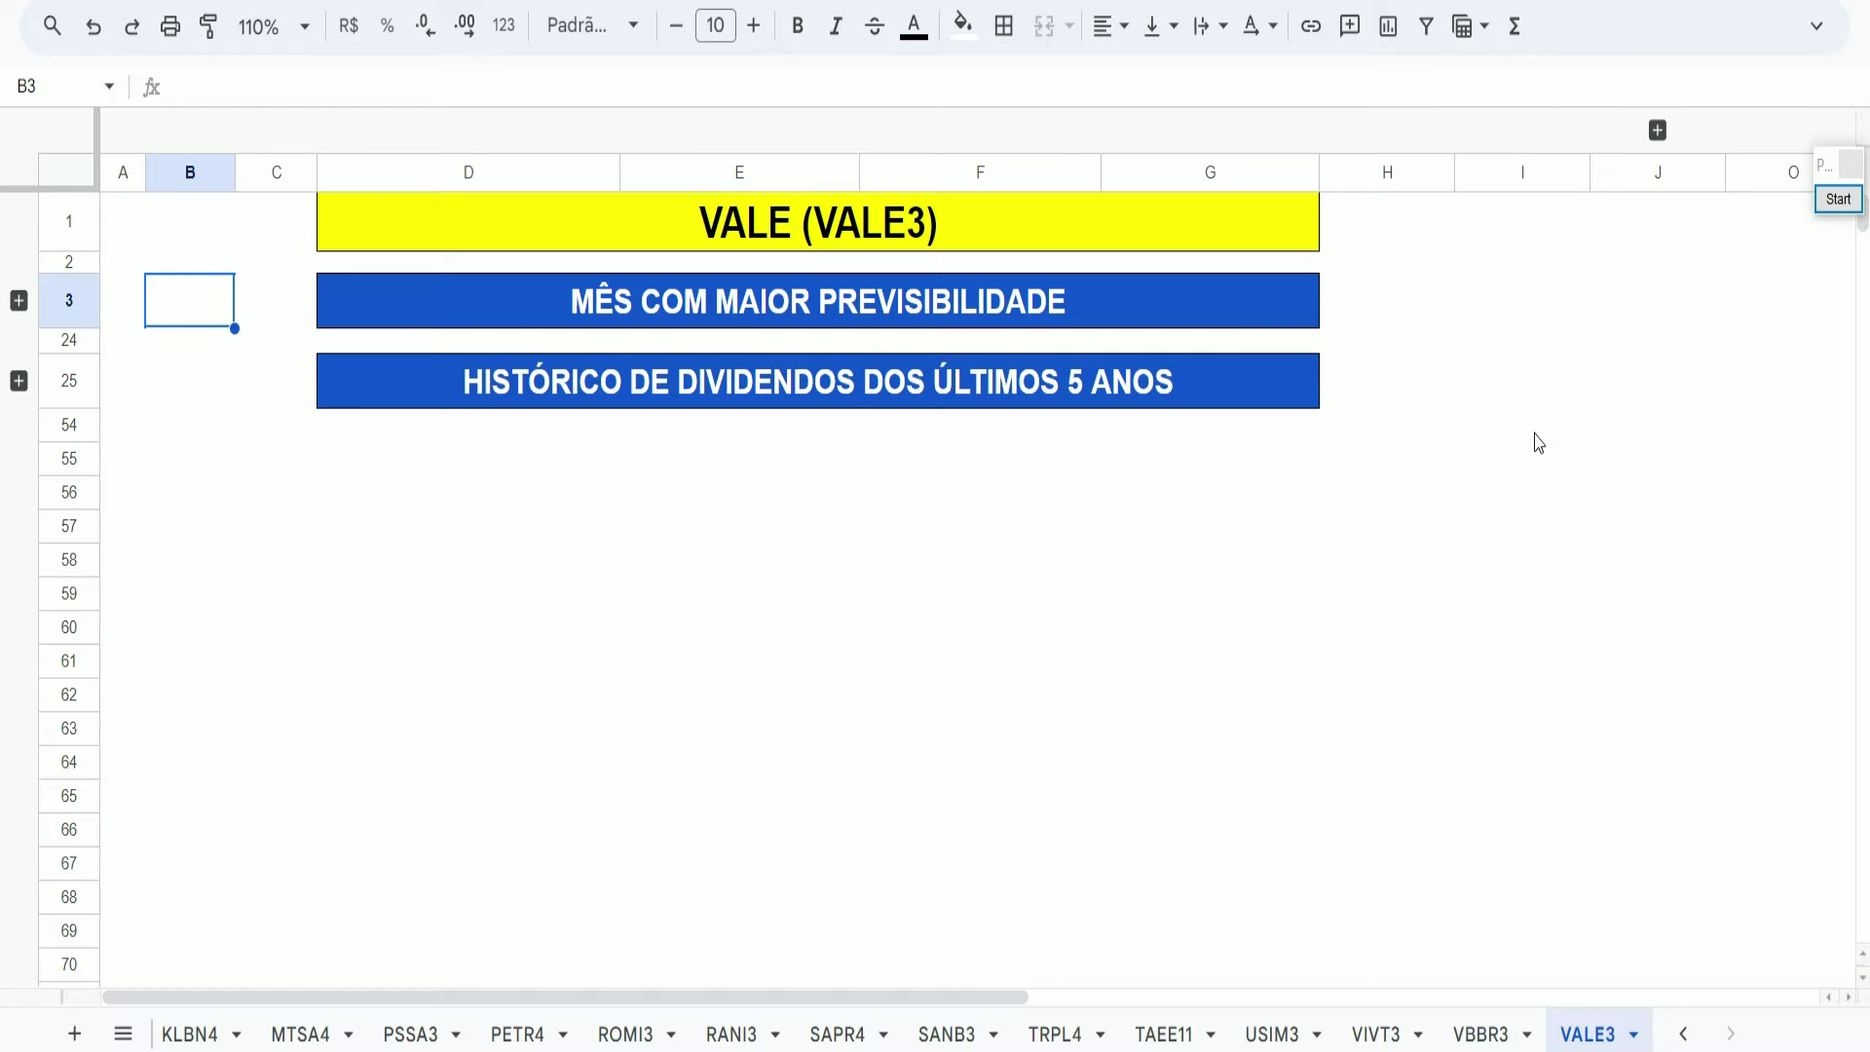
pyautogui.click(18, 380)
pyautogui.click(123, 300)
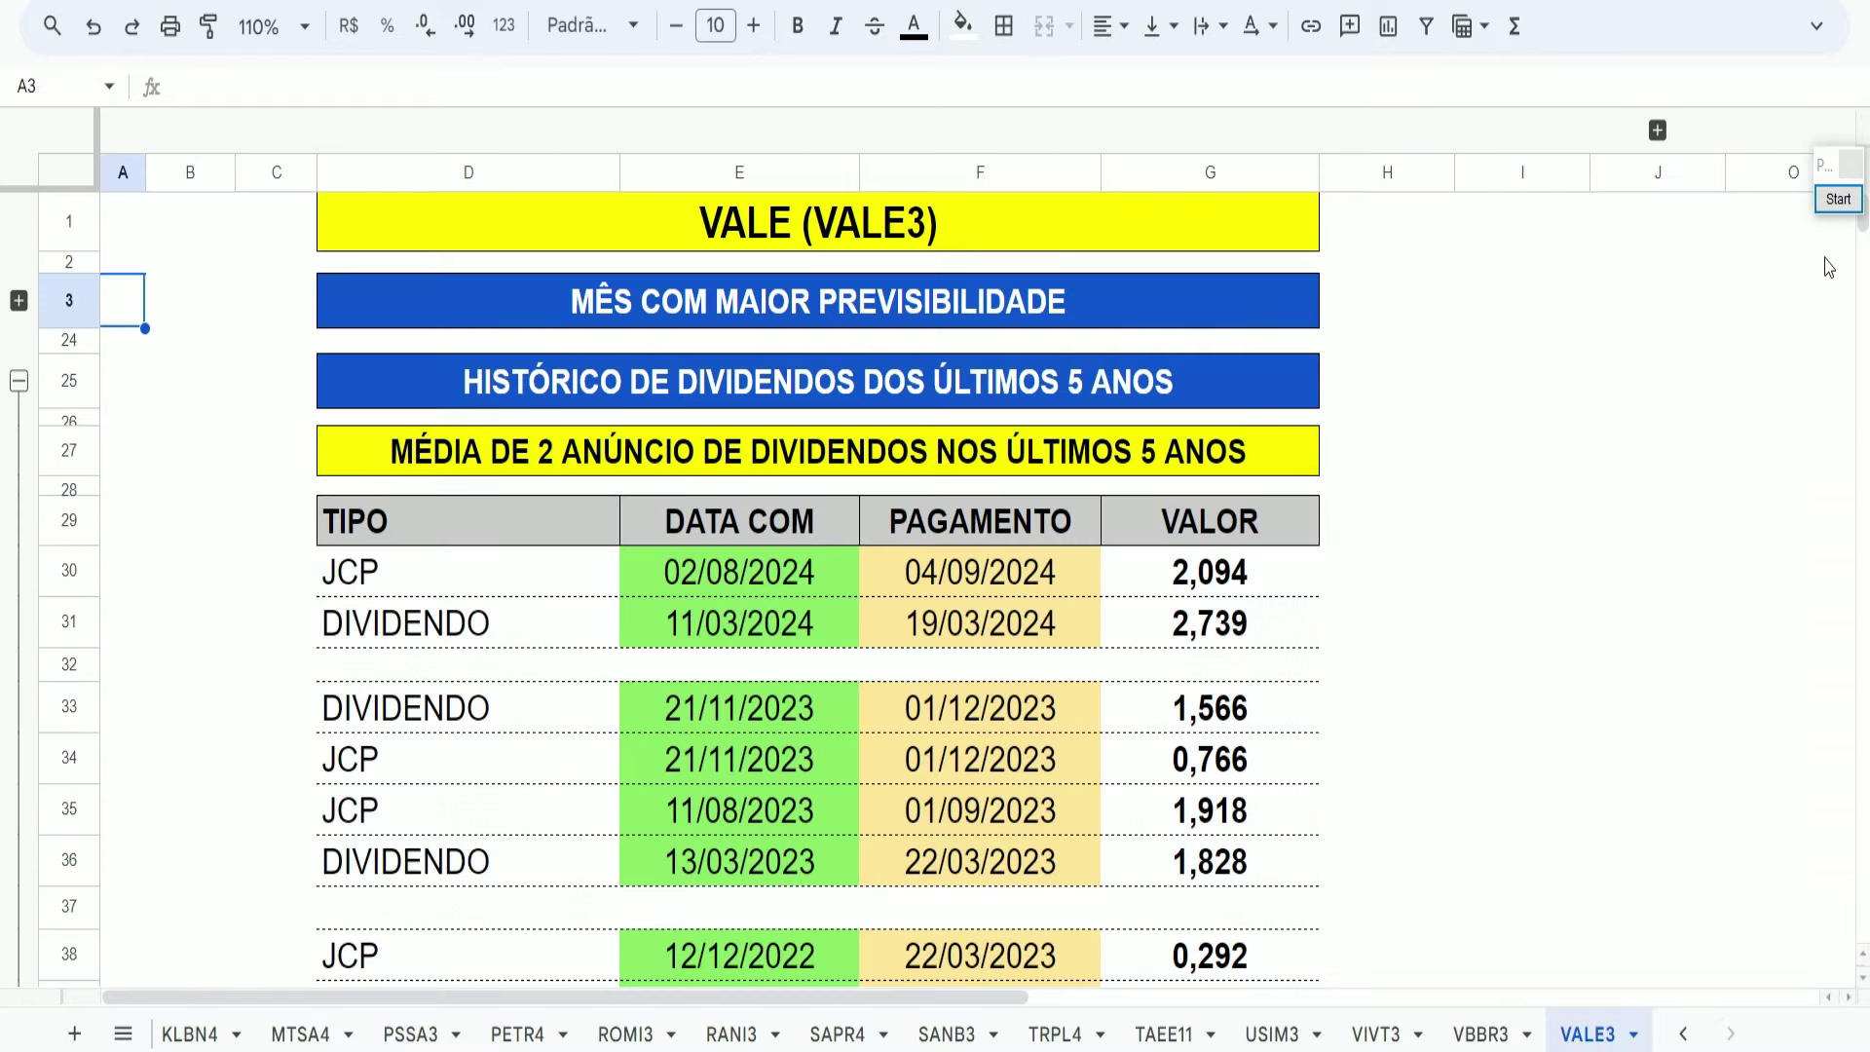
pyautogui.click(1837, 200)
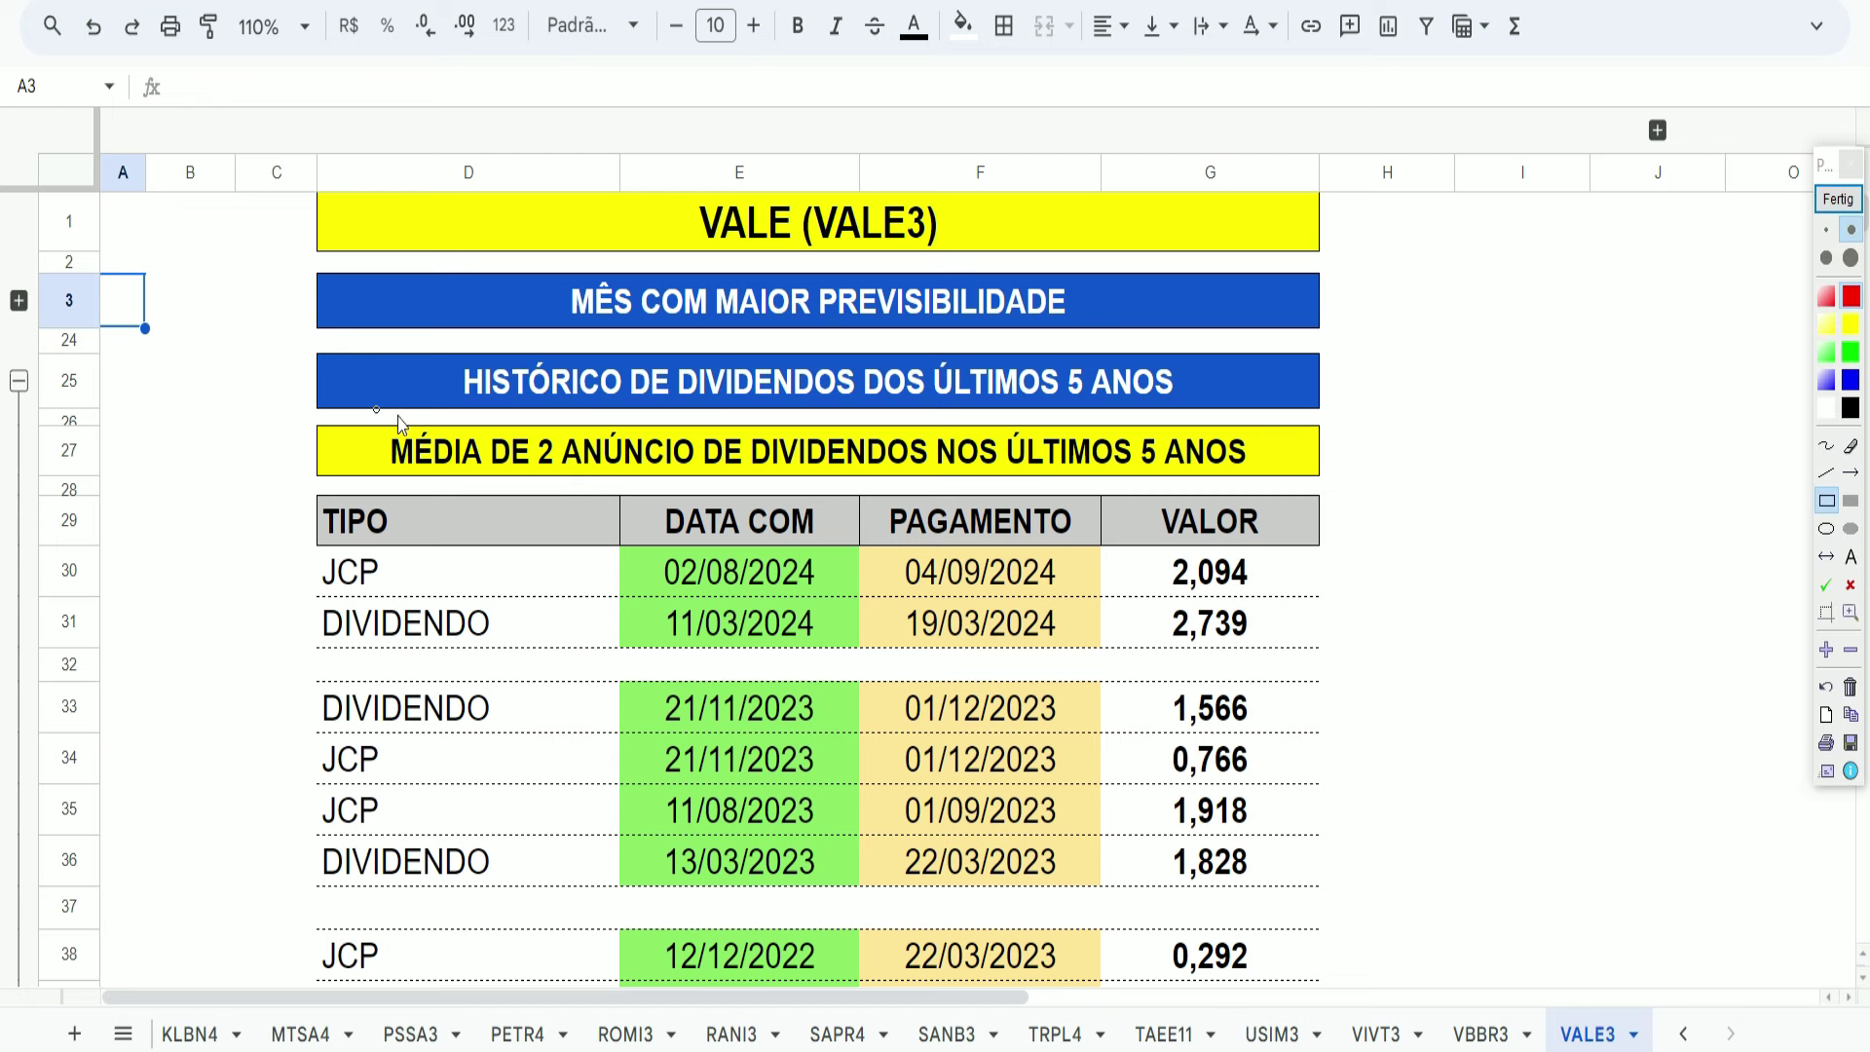
pyautogui.moveTo(376, 410)
pyautogui.mouseDown()
pyautogui.moveTo(1157, 513)
pyautogui.moveTo(1266, 481)
pyautogui.mouseUp()
pyautogui.click(1838, 199)
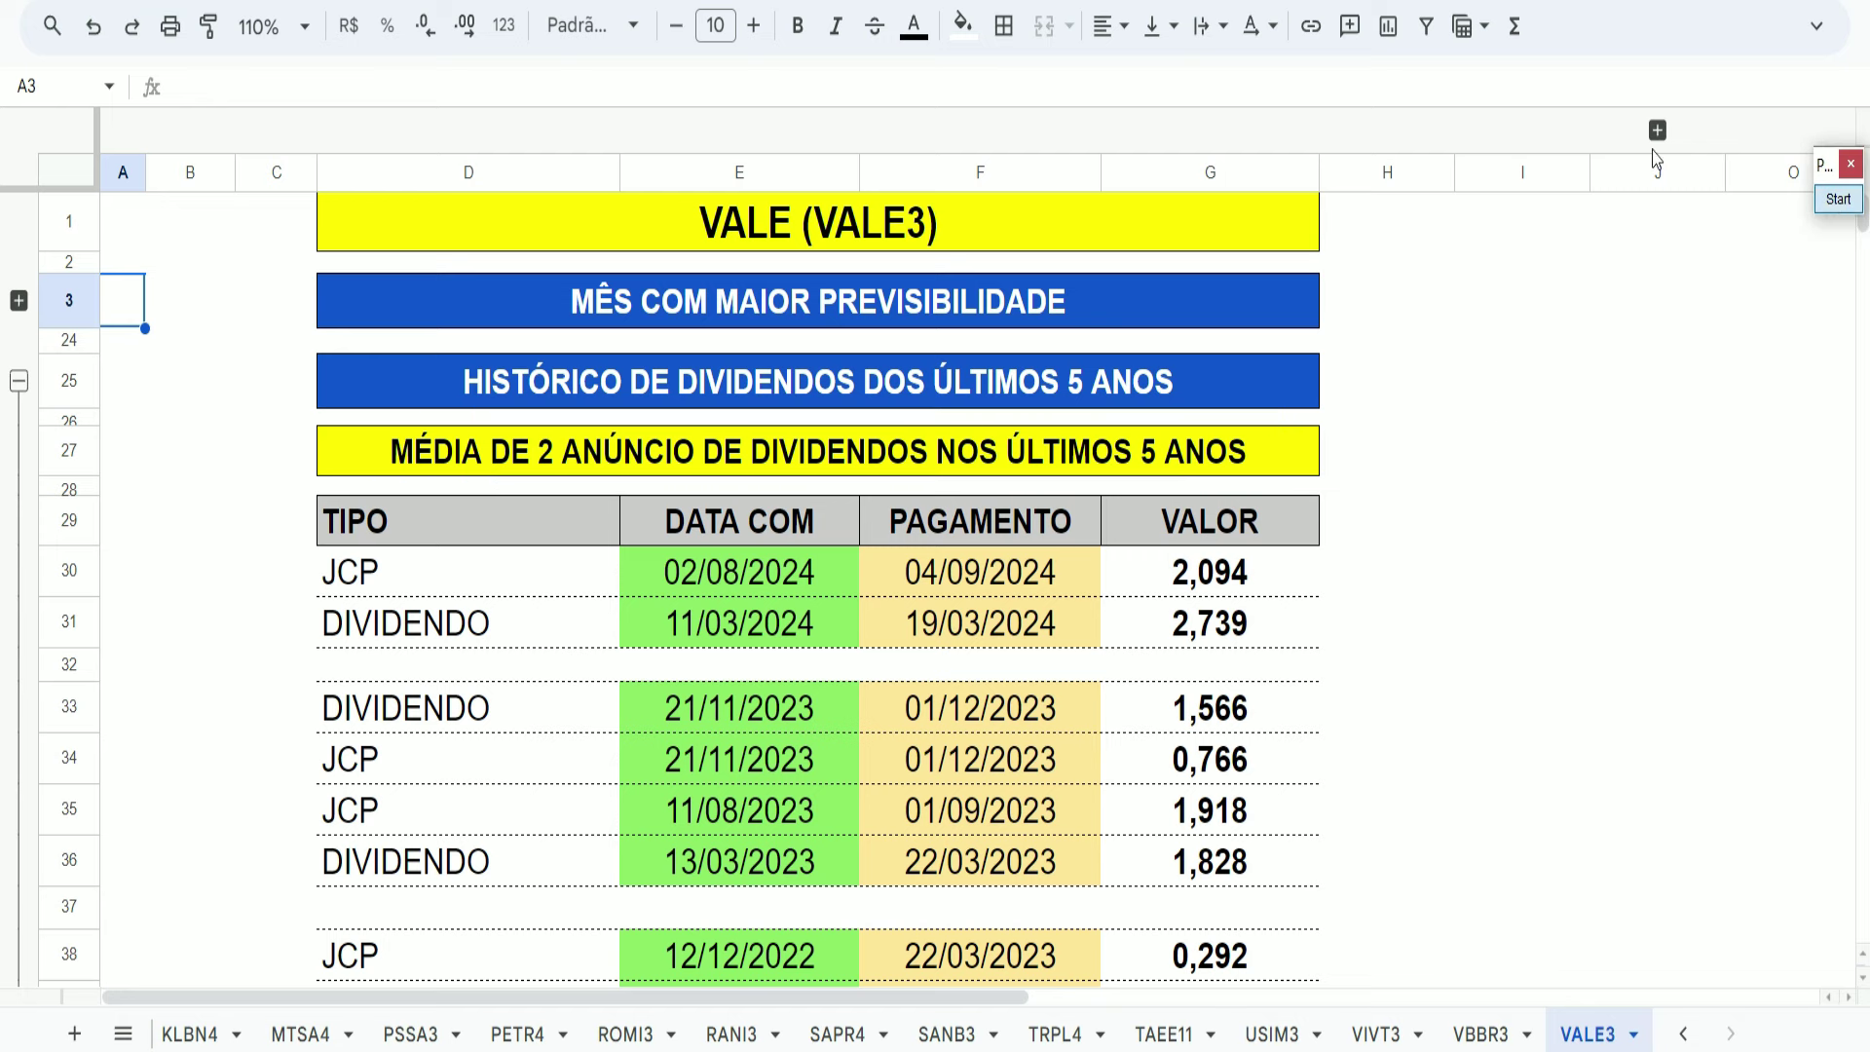
# - Expand the section on the most predictable month and mark its list of months with a red rectangle
pyautogui.click(18, 300)
pyautogui.click(1838, 198)
pyautogui.moveTo(478, 319)
pyautogui.mouseDown()
pyautogui.moveTo(570, 371)
pyautogui.moveTo(711, 389)
pyautogui.moveTo(1157, 381)
pyautogui.mouseUp()
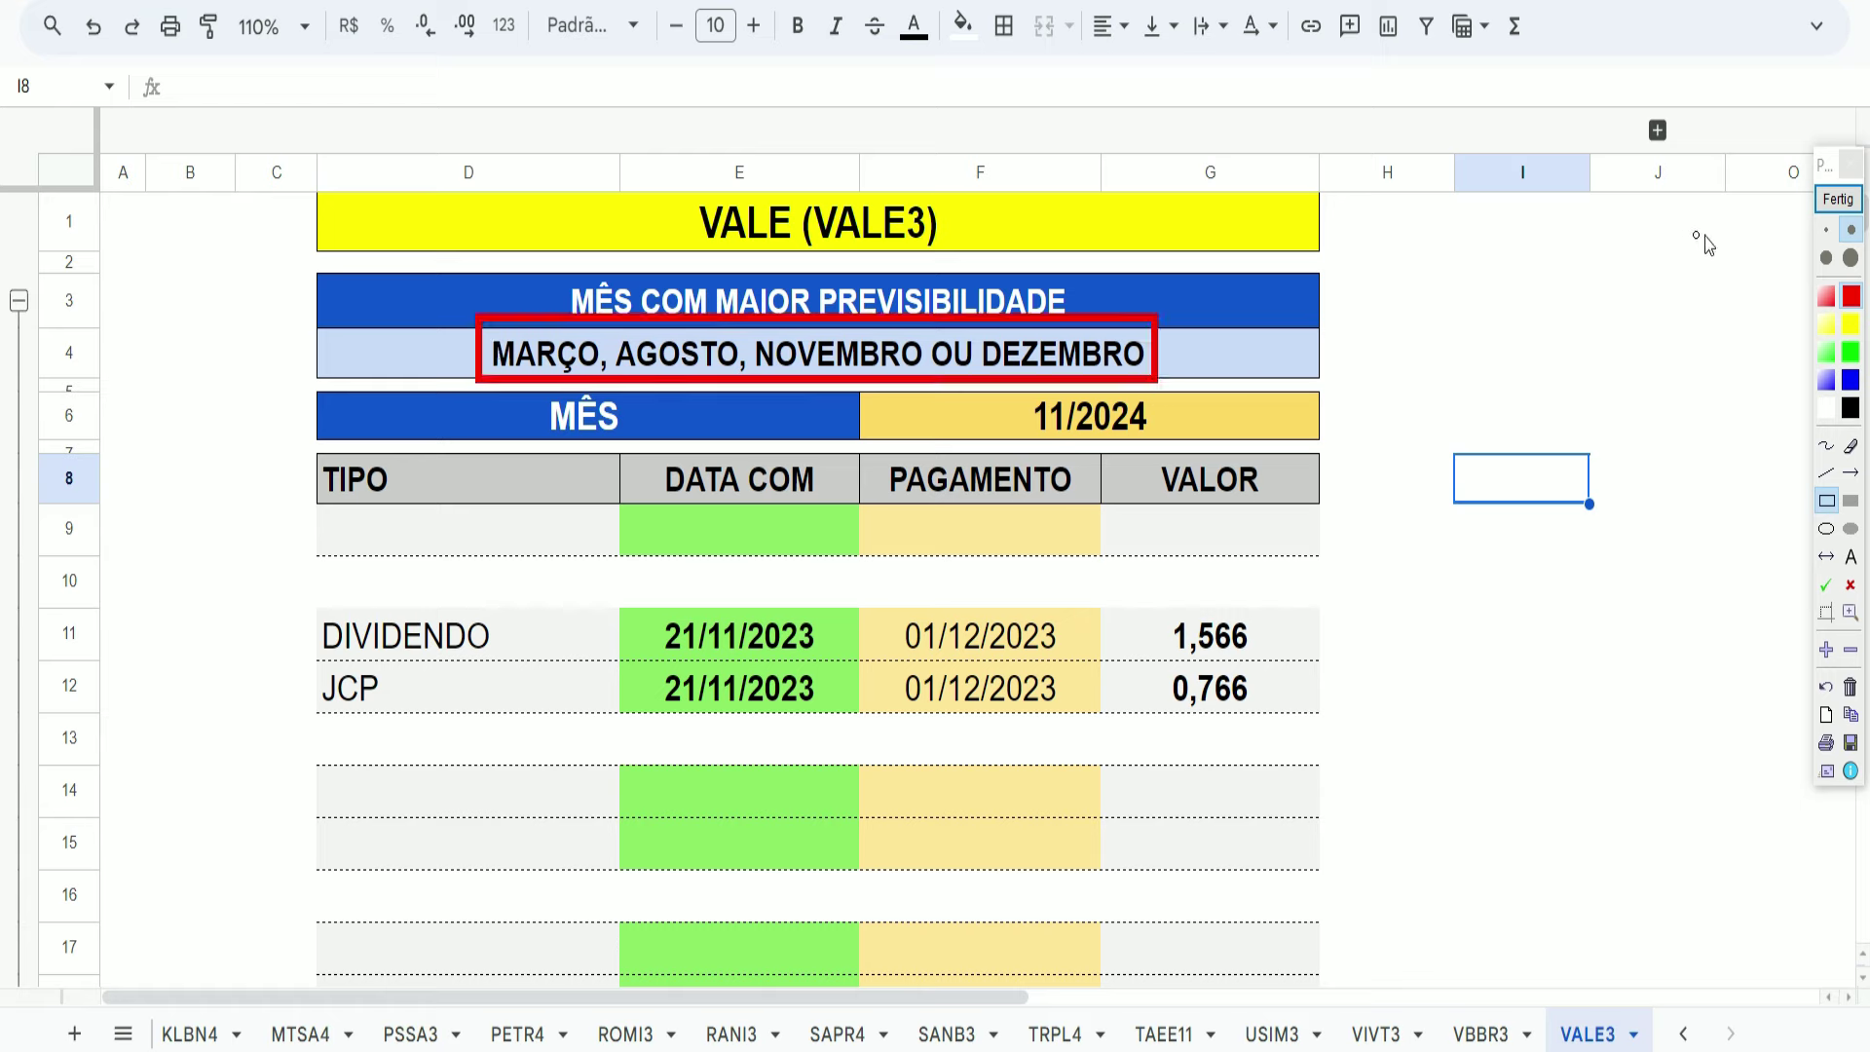
pyautogui.click(1860, 200)
pyautogui.click(1629, 319)
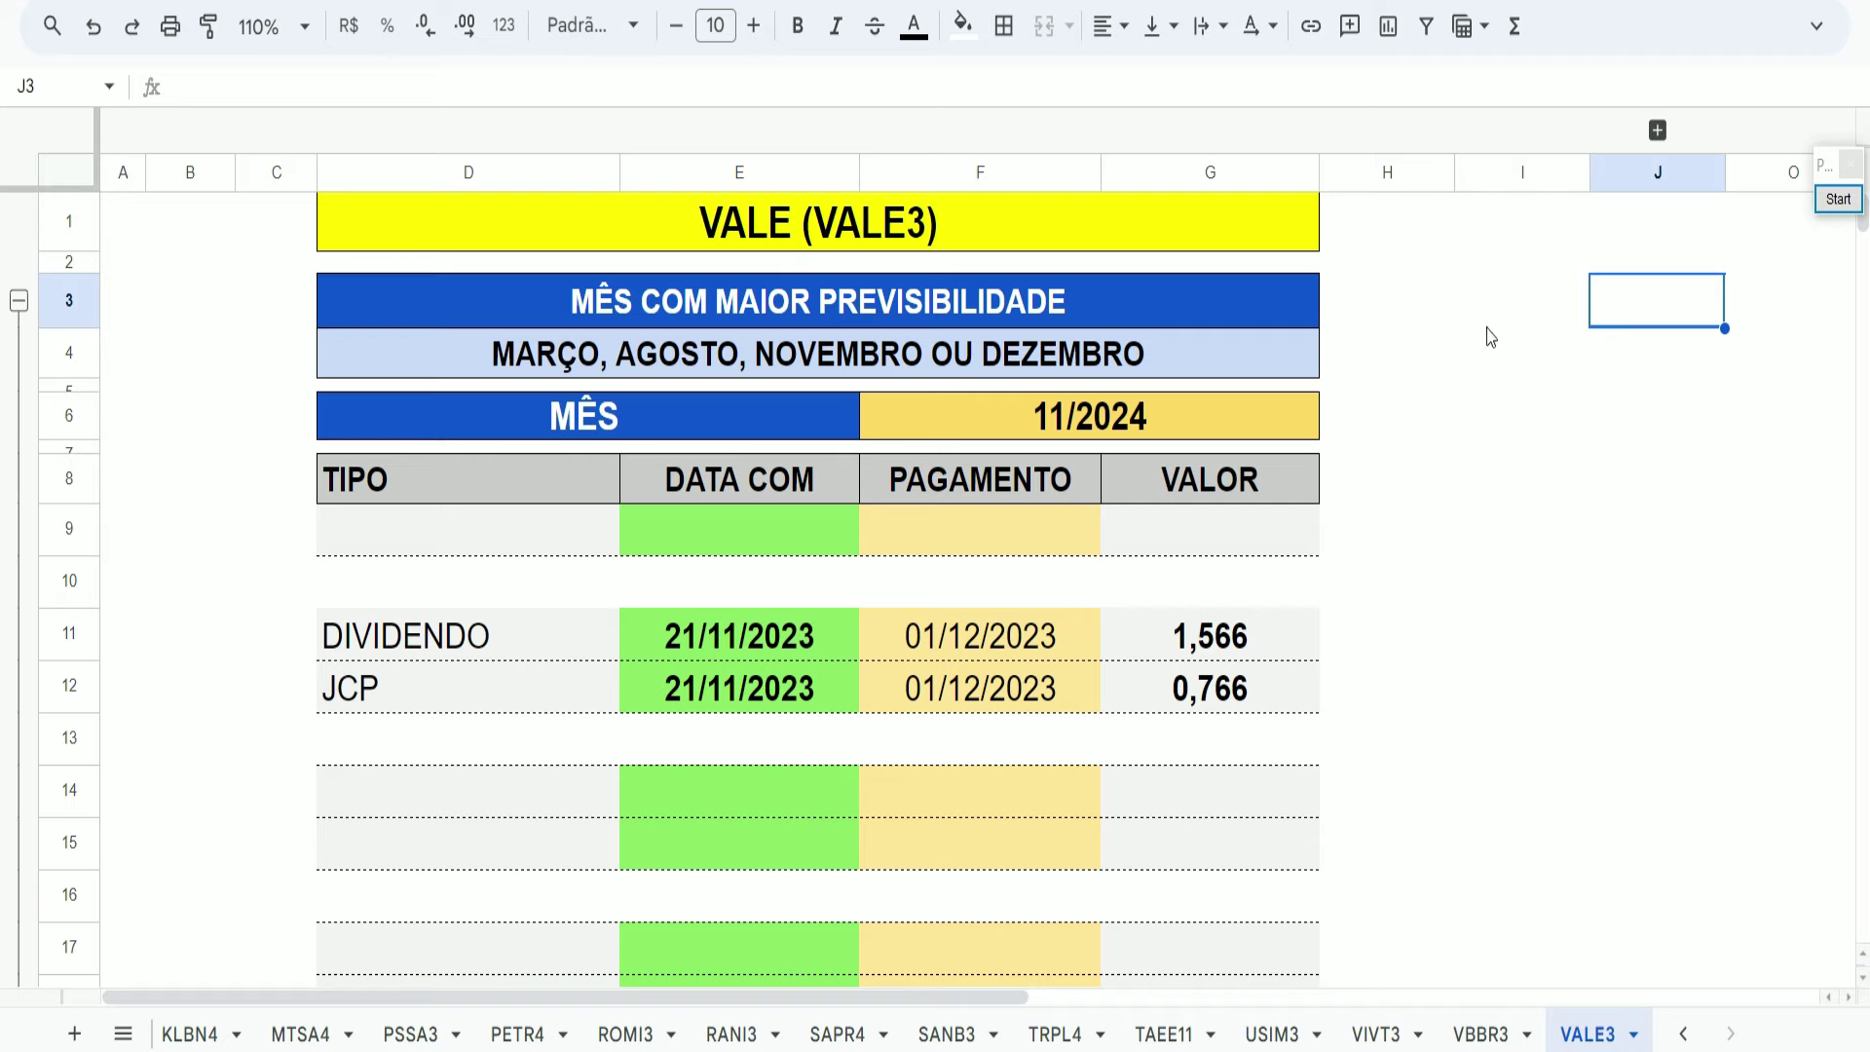
# - On the VALE3 dividend slide, mark the title and the December 2022 heading and values in red, and clear the marks
pyautogui.moveTo(138, 73)
pyautogui.mouseDown()
pyautogui.moveTo(812, 179)
pyautogui.moveTo(1771, 239)
pyautogui.mouseUp()
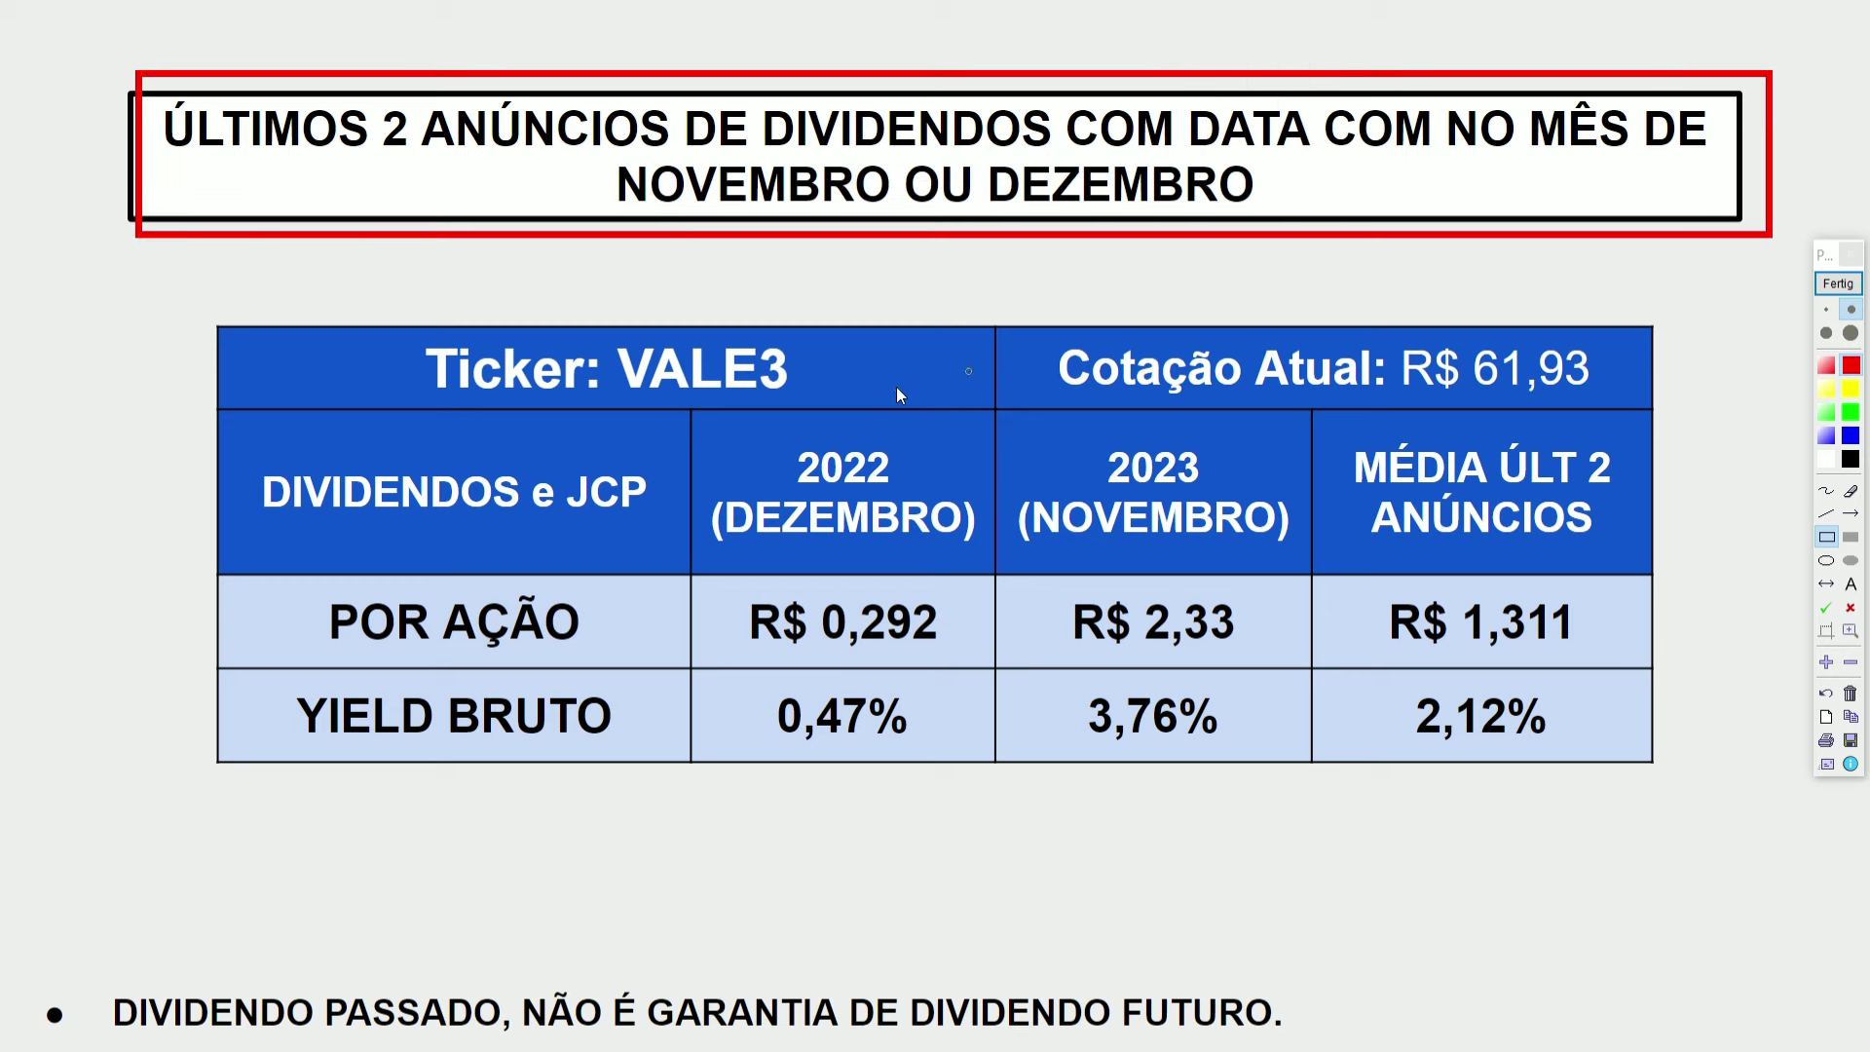
pyautogui.moveTo(688, 432); pyautogui.dragTo(984, 557)
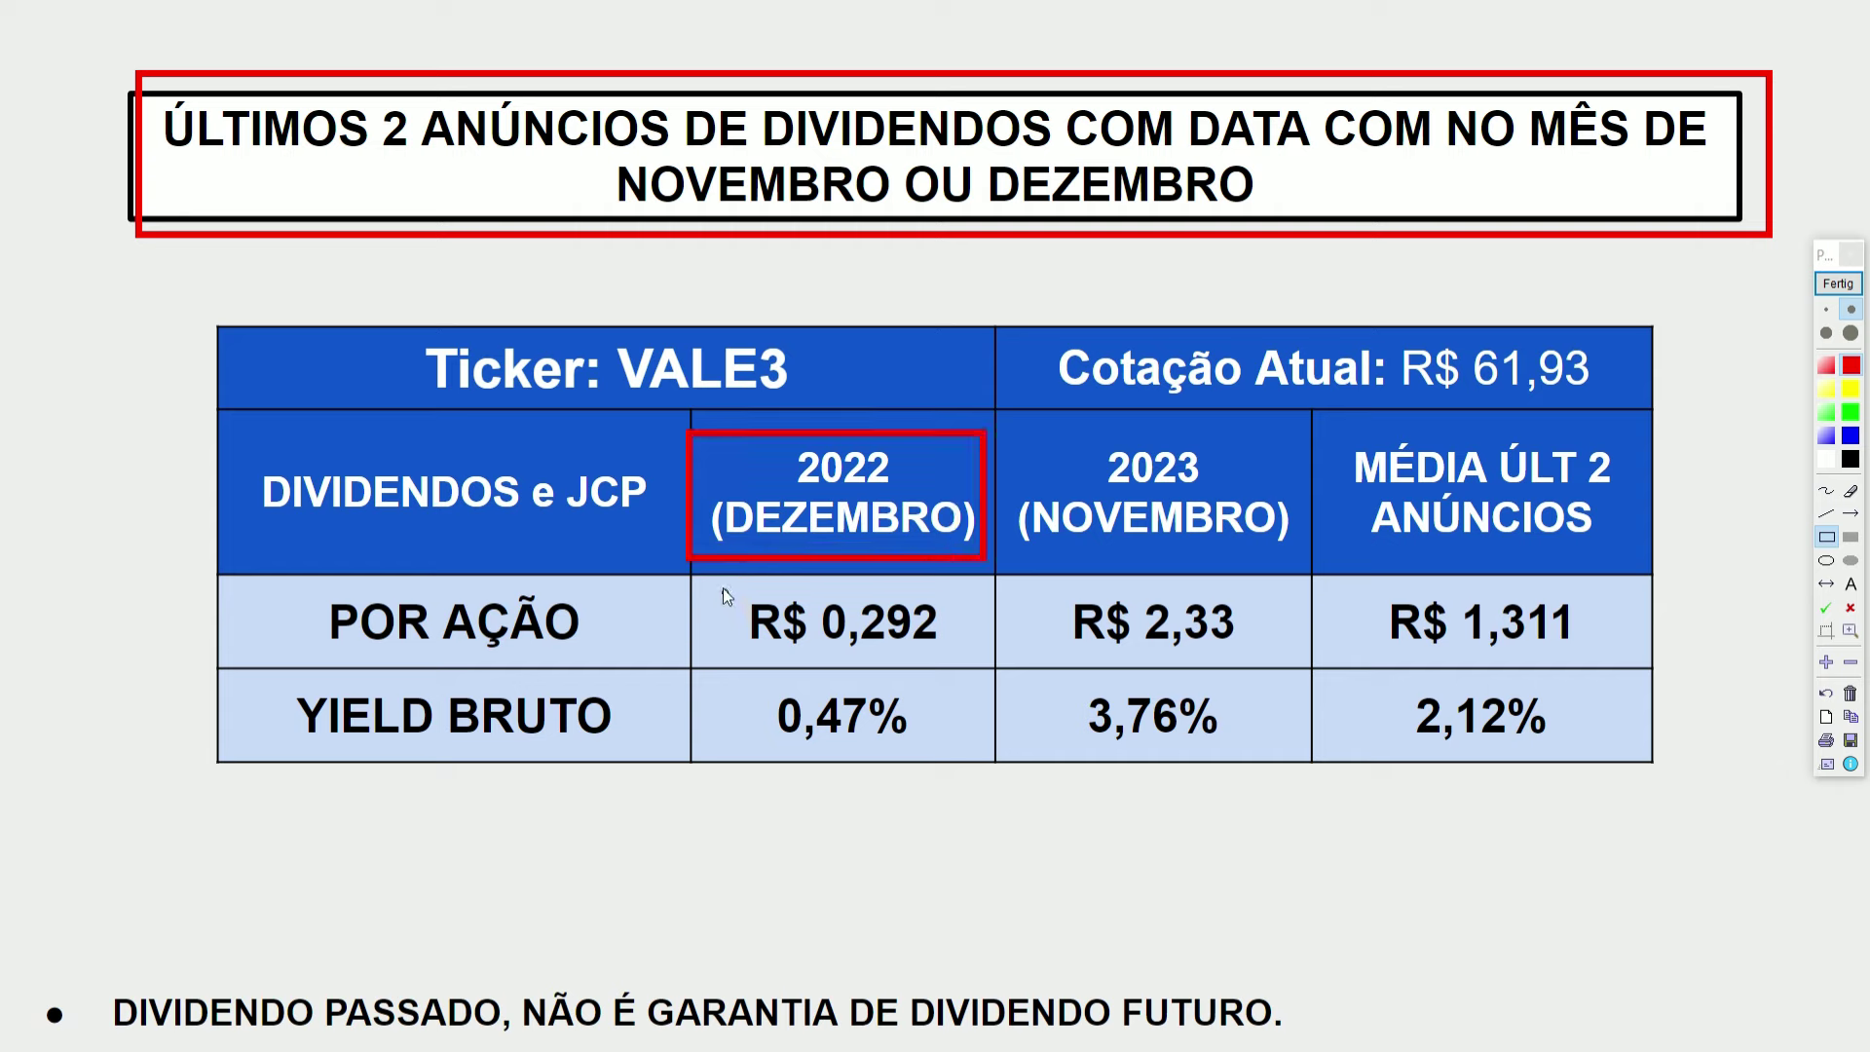
pyautogui.moveTo(726, 579); pyautogui.dragTo(963, 776)
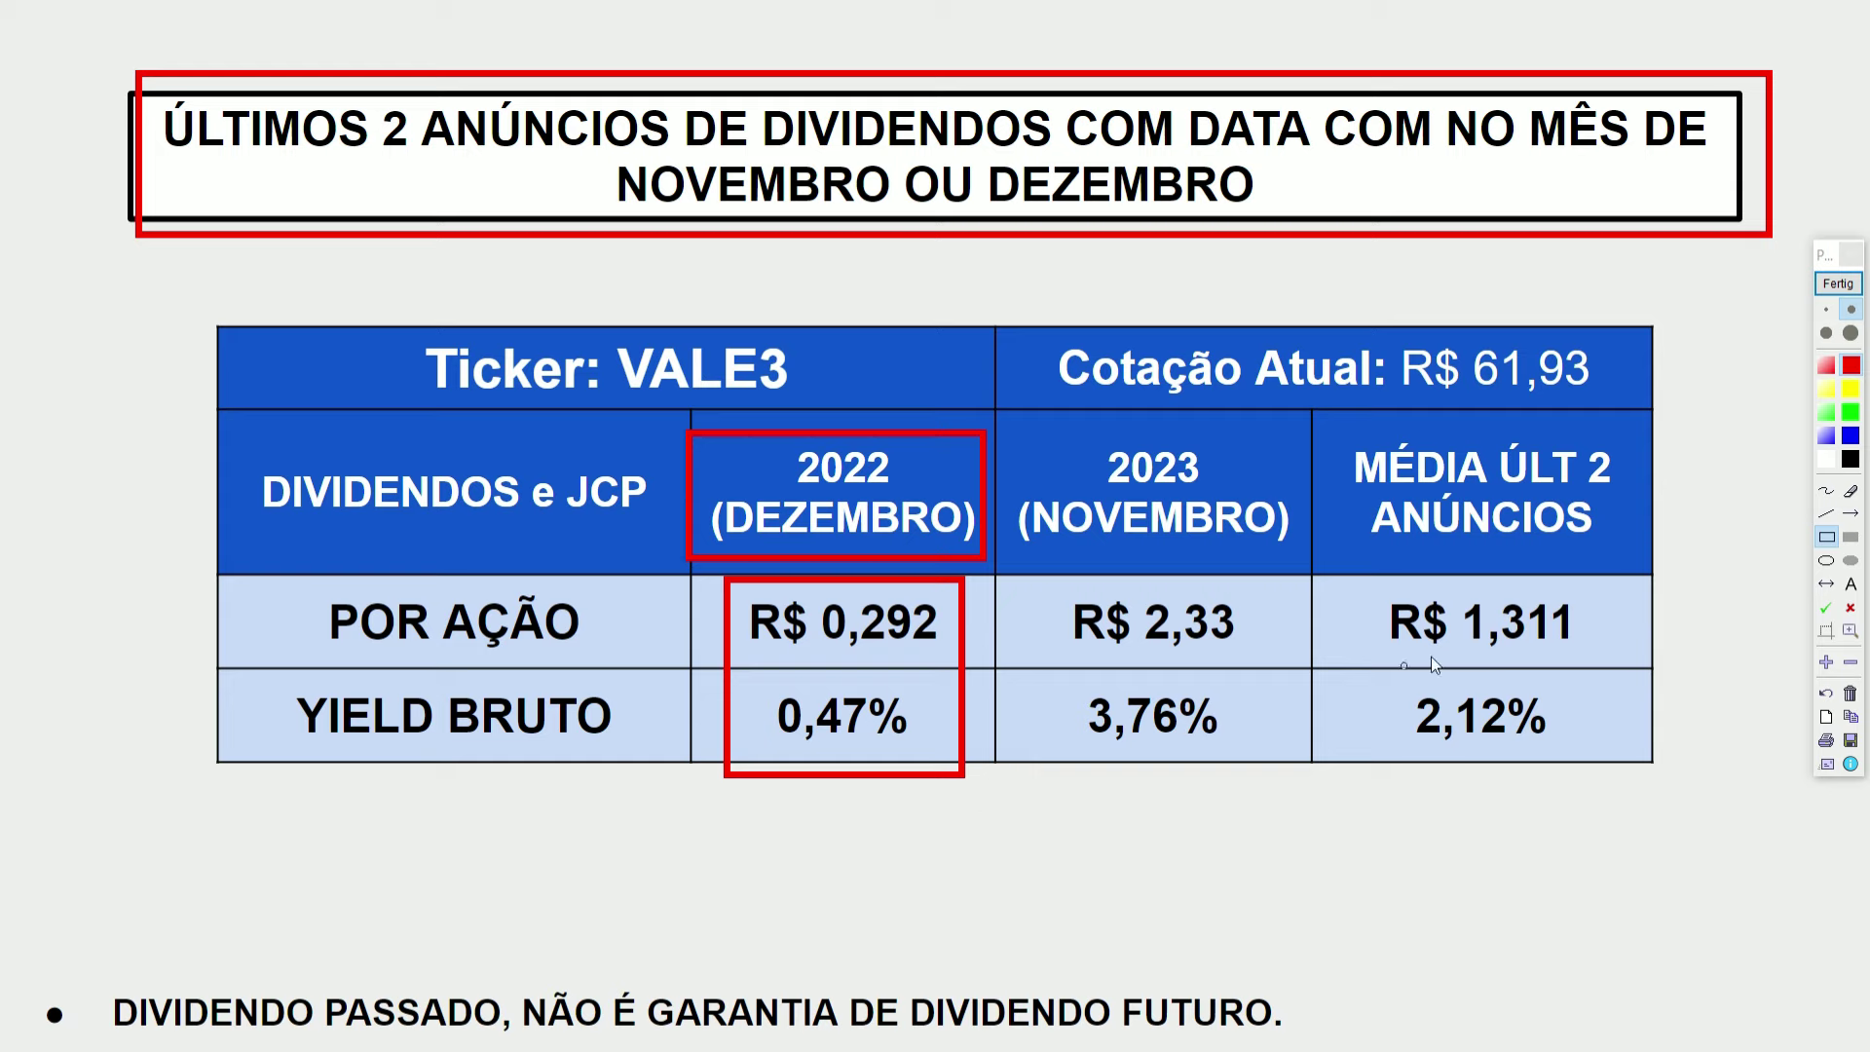
pyautogui.click(1851, 695)
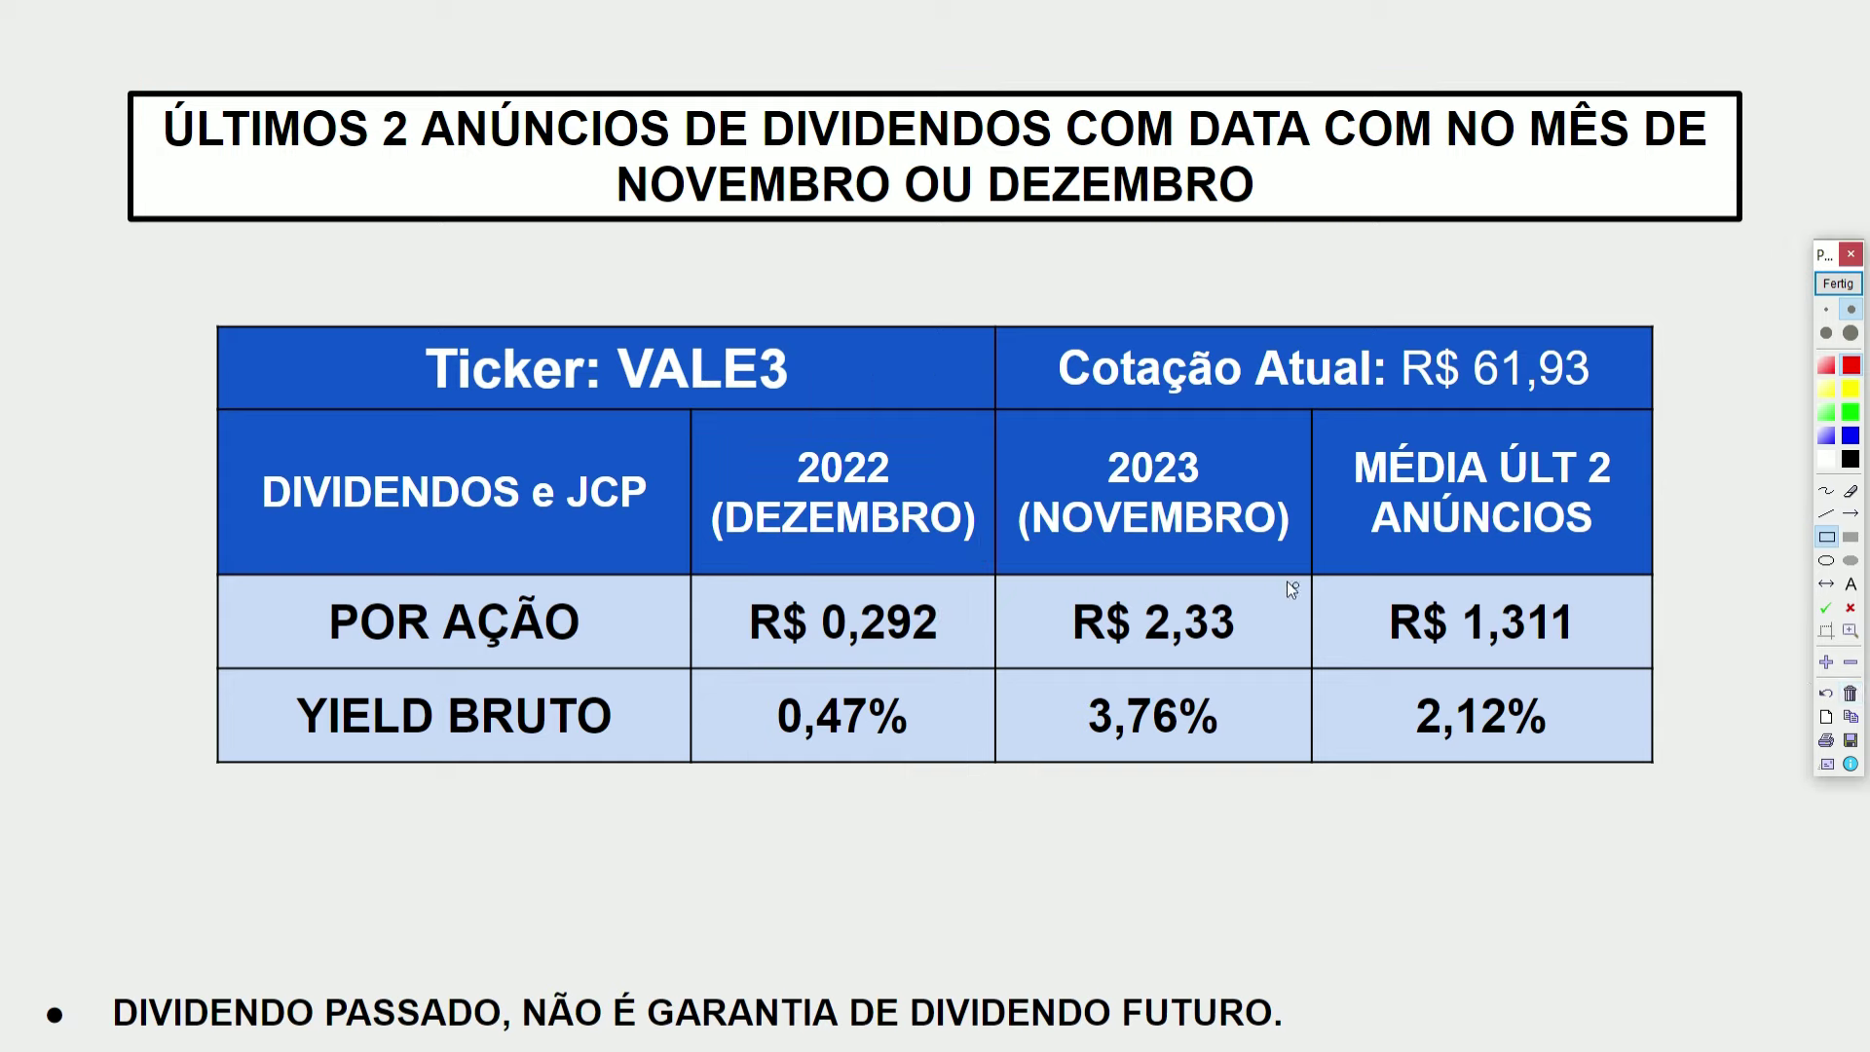
# - Mark the November 2023 heading and its per-share and gross yield values in red, and clear the marks
pyautogui.moveTo(1016, 424); pyautogui.dragTo(1302, 555)
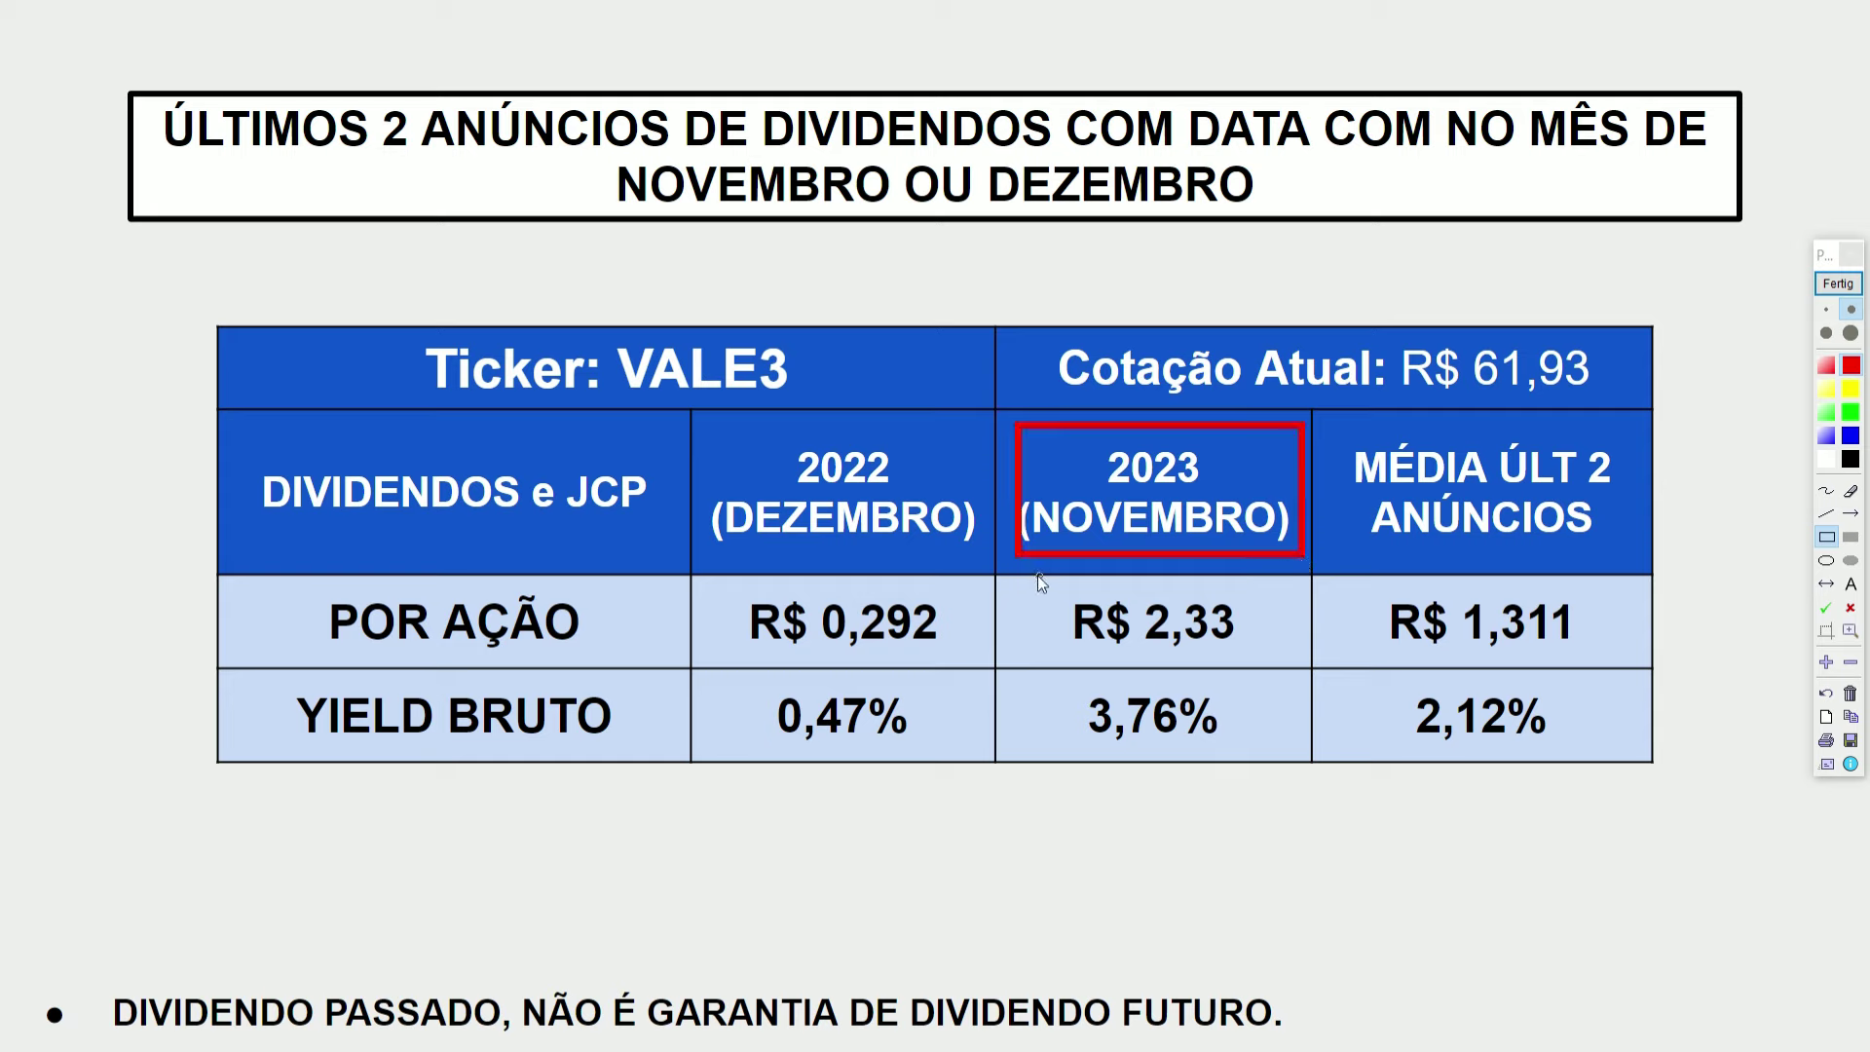
pyautogui.moveTo(1038, 575); pyautogui.dragTo(1267, 767)
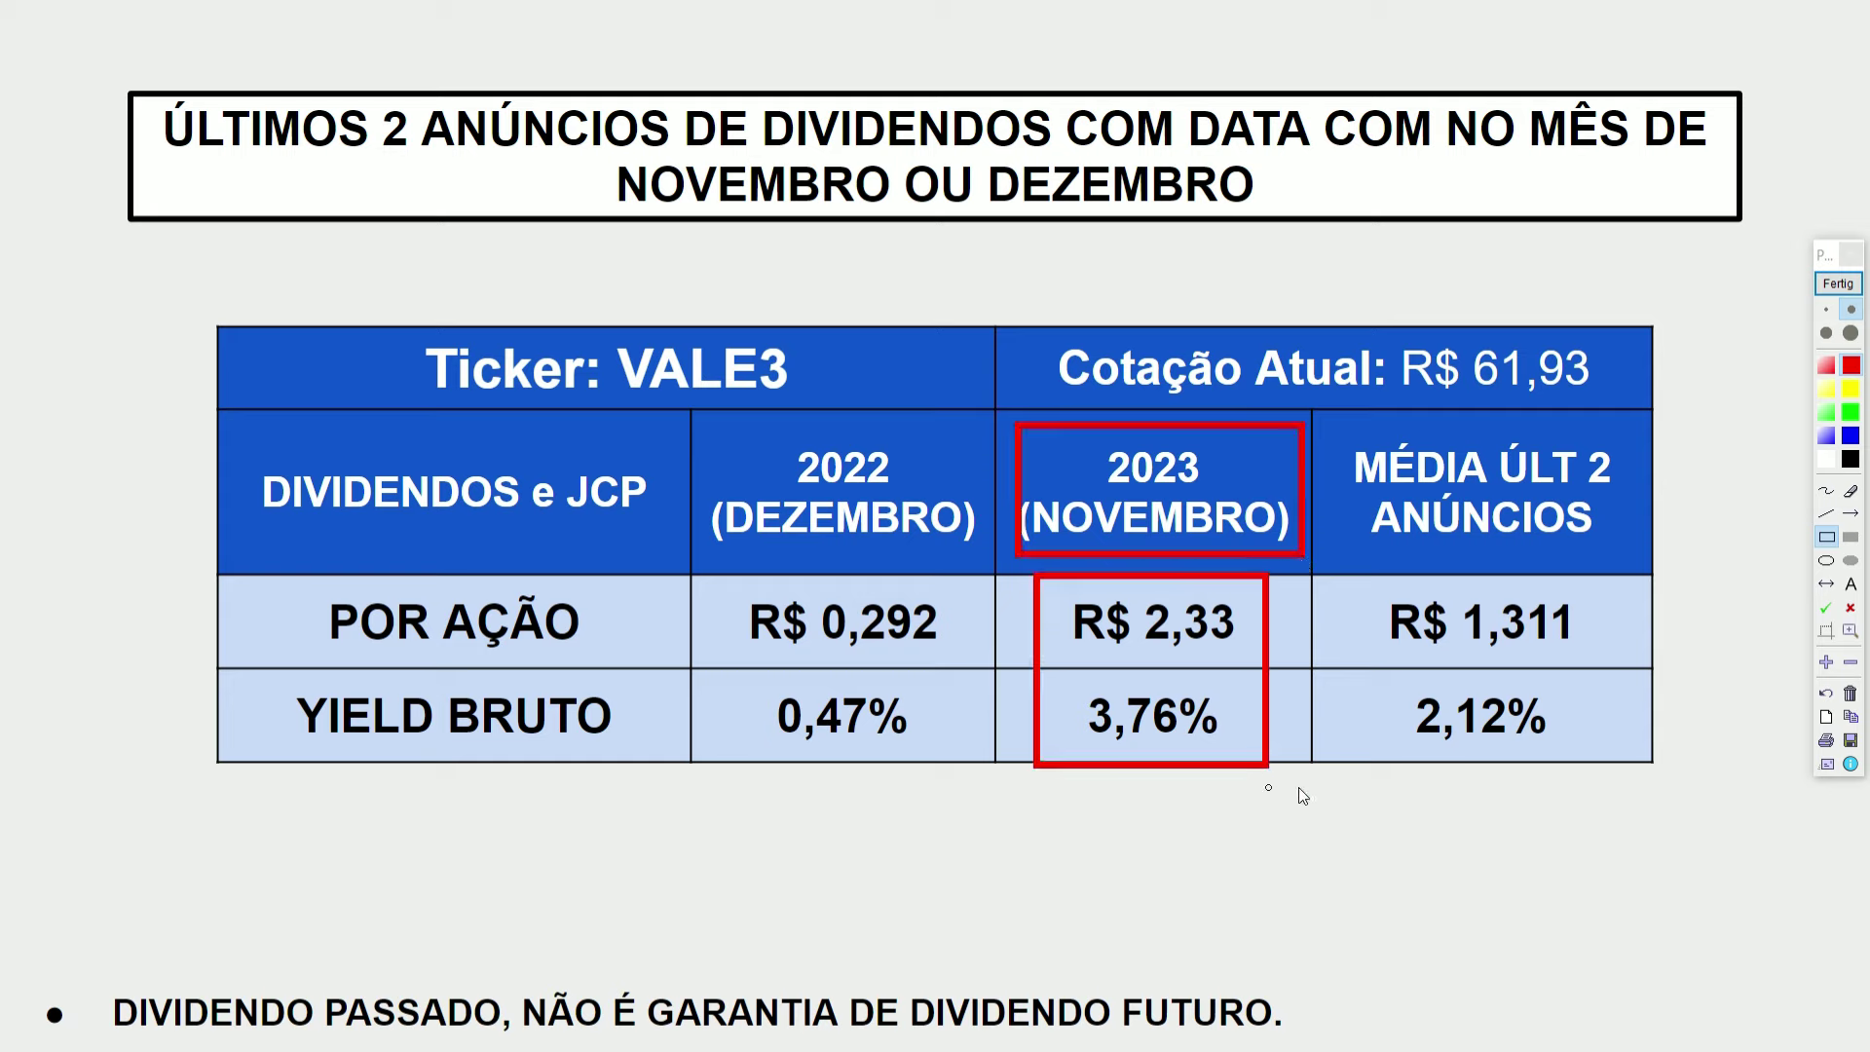
pyautogui.click(1851, 694)
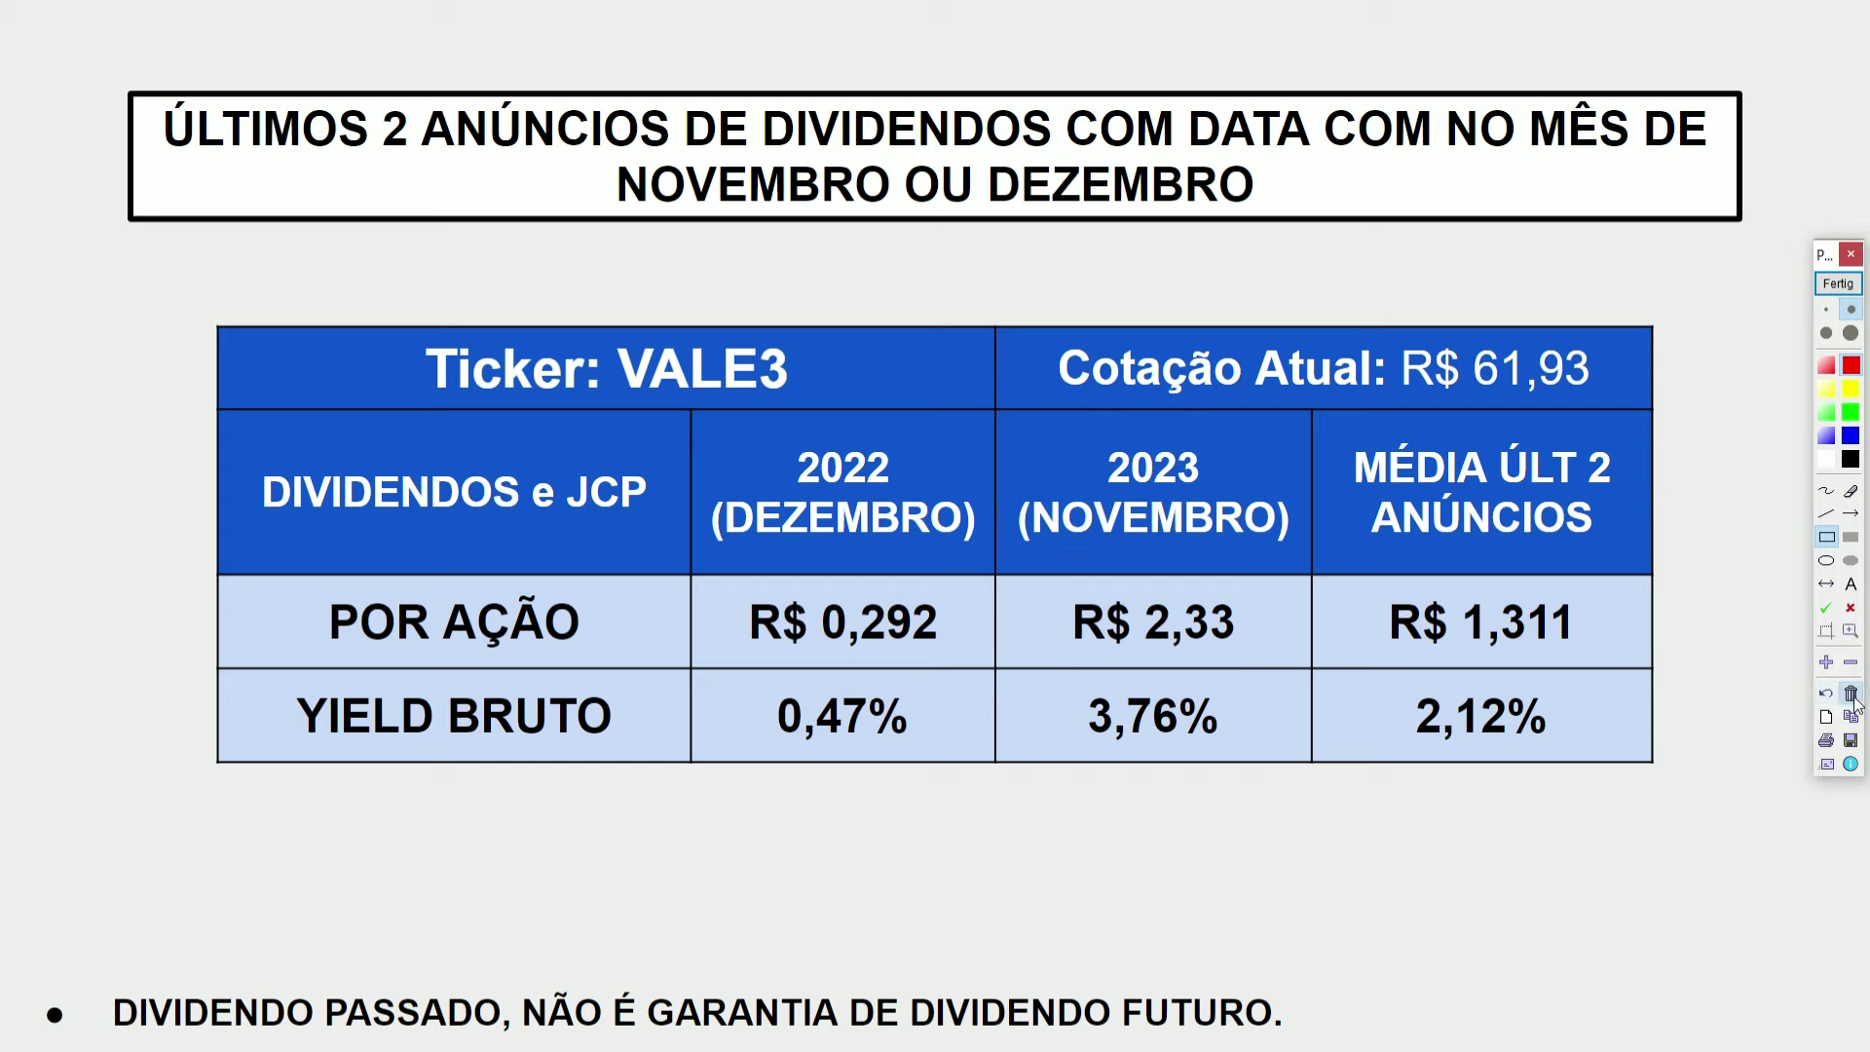
# - Mark the two-announcement average column and its gross yield with red rectangles, and end the annotation
pyautogui.moveTo(1346, 425); pyautogui.dragTo(1640, 771)
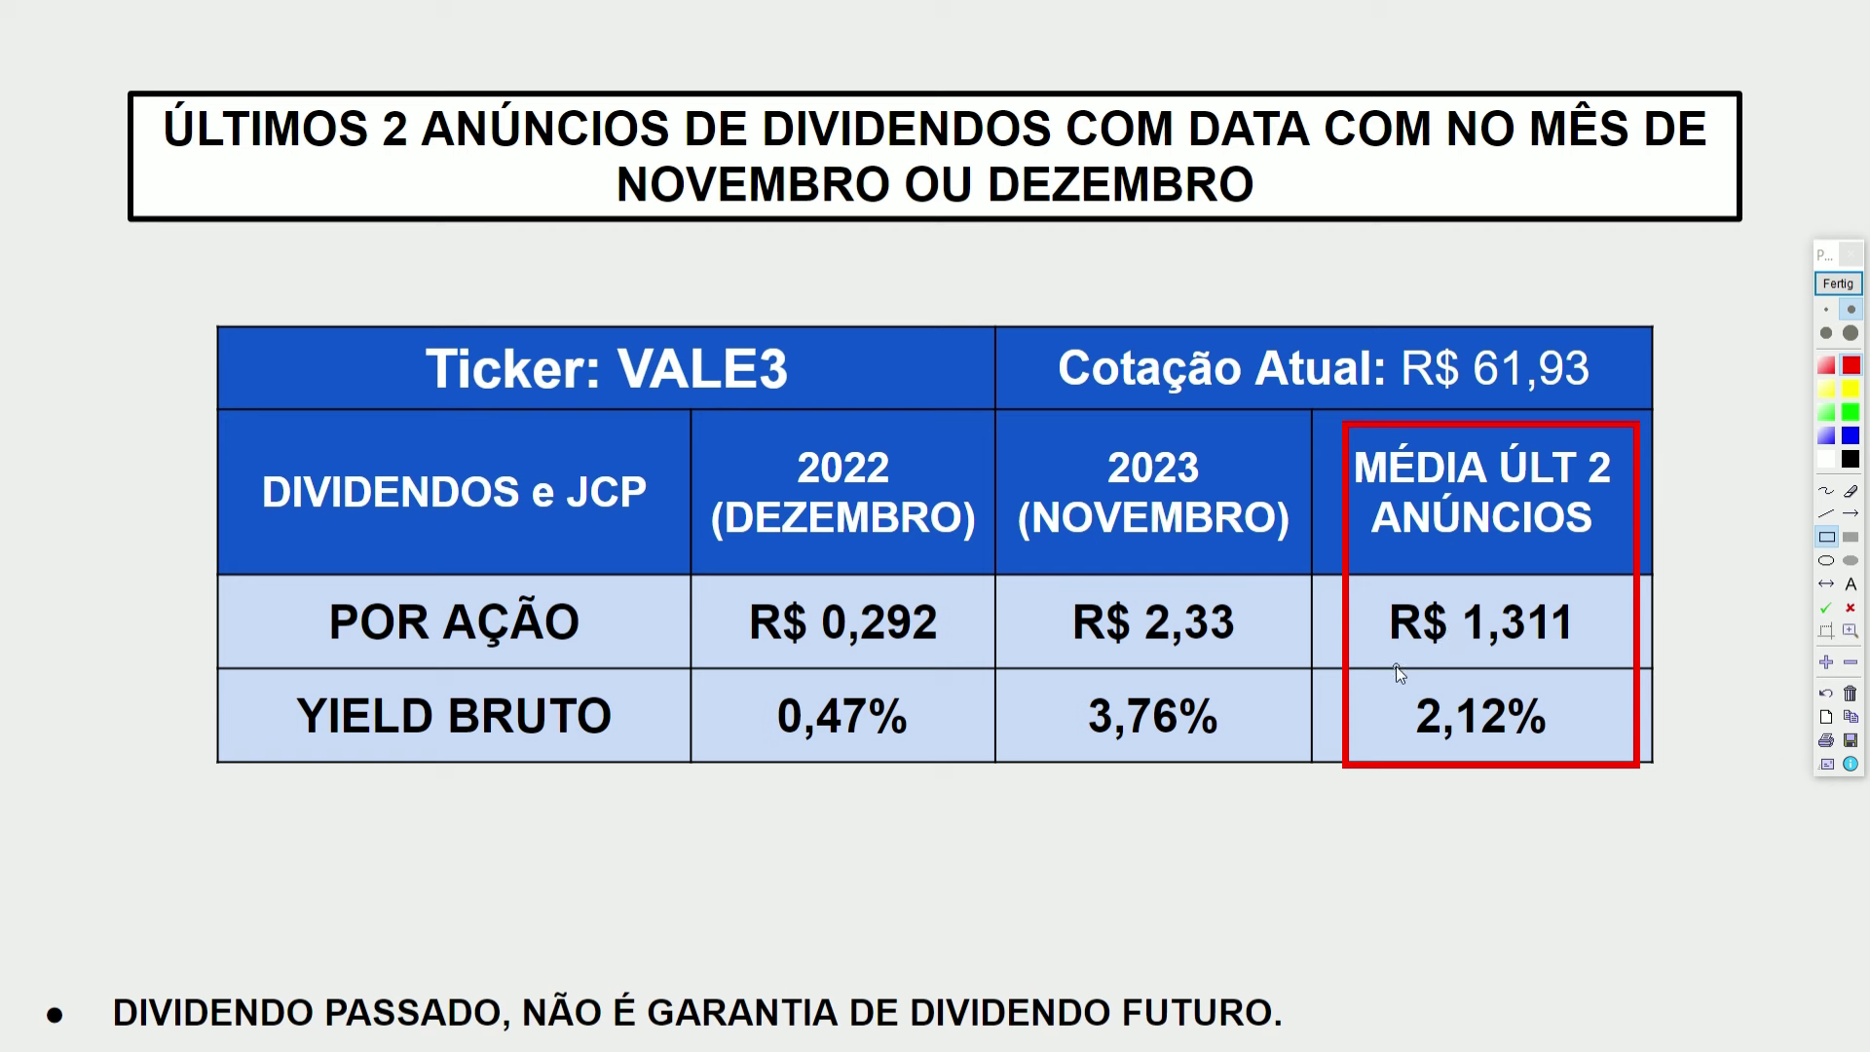
pyautogui.moveTo(1395, 666); pyautogui.dragTo(1584, 777)
pyautogui.click(1851, 285)
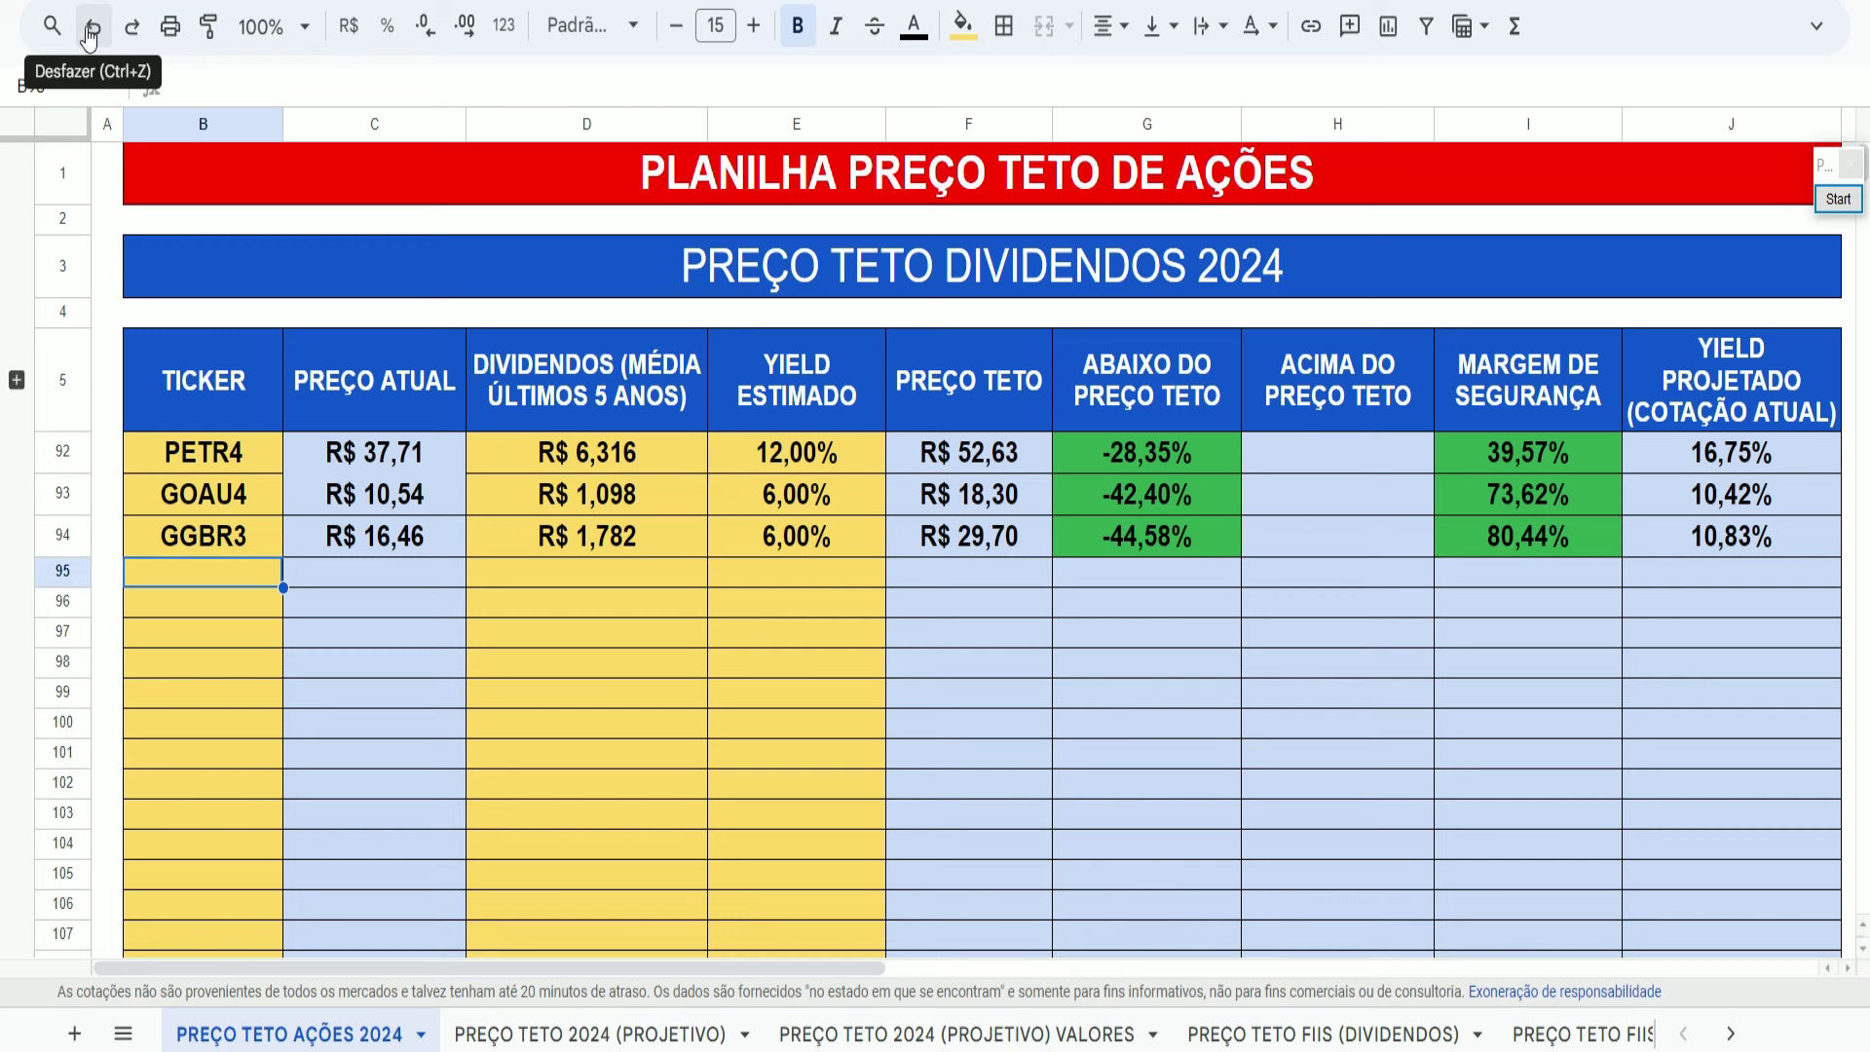
# - Fill in row 95 of the ceiling price spreadsheet with ticker VALE3, average dividends of R$ 6,425 and an estimated yield of 6%
pyautogui.hotkey('ctrl', 'y')
pyautogui.hotkey('ctrl', 'y')
pyautogui.hotkey('ctrl', 'y')
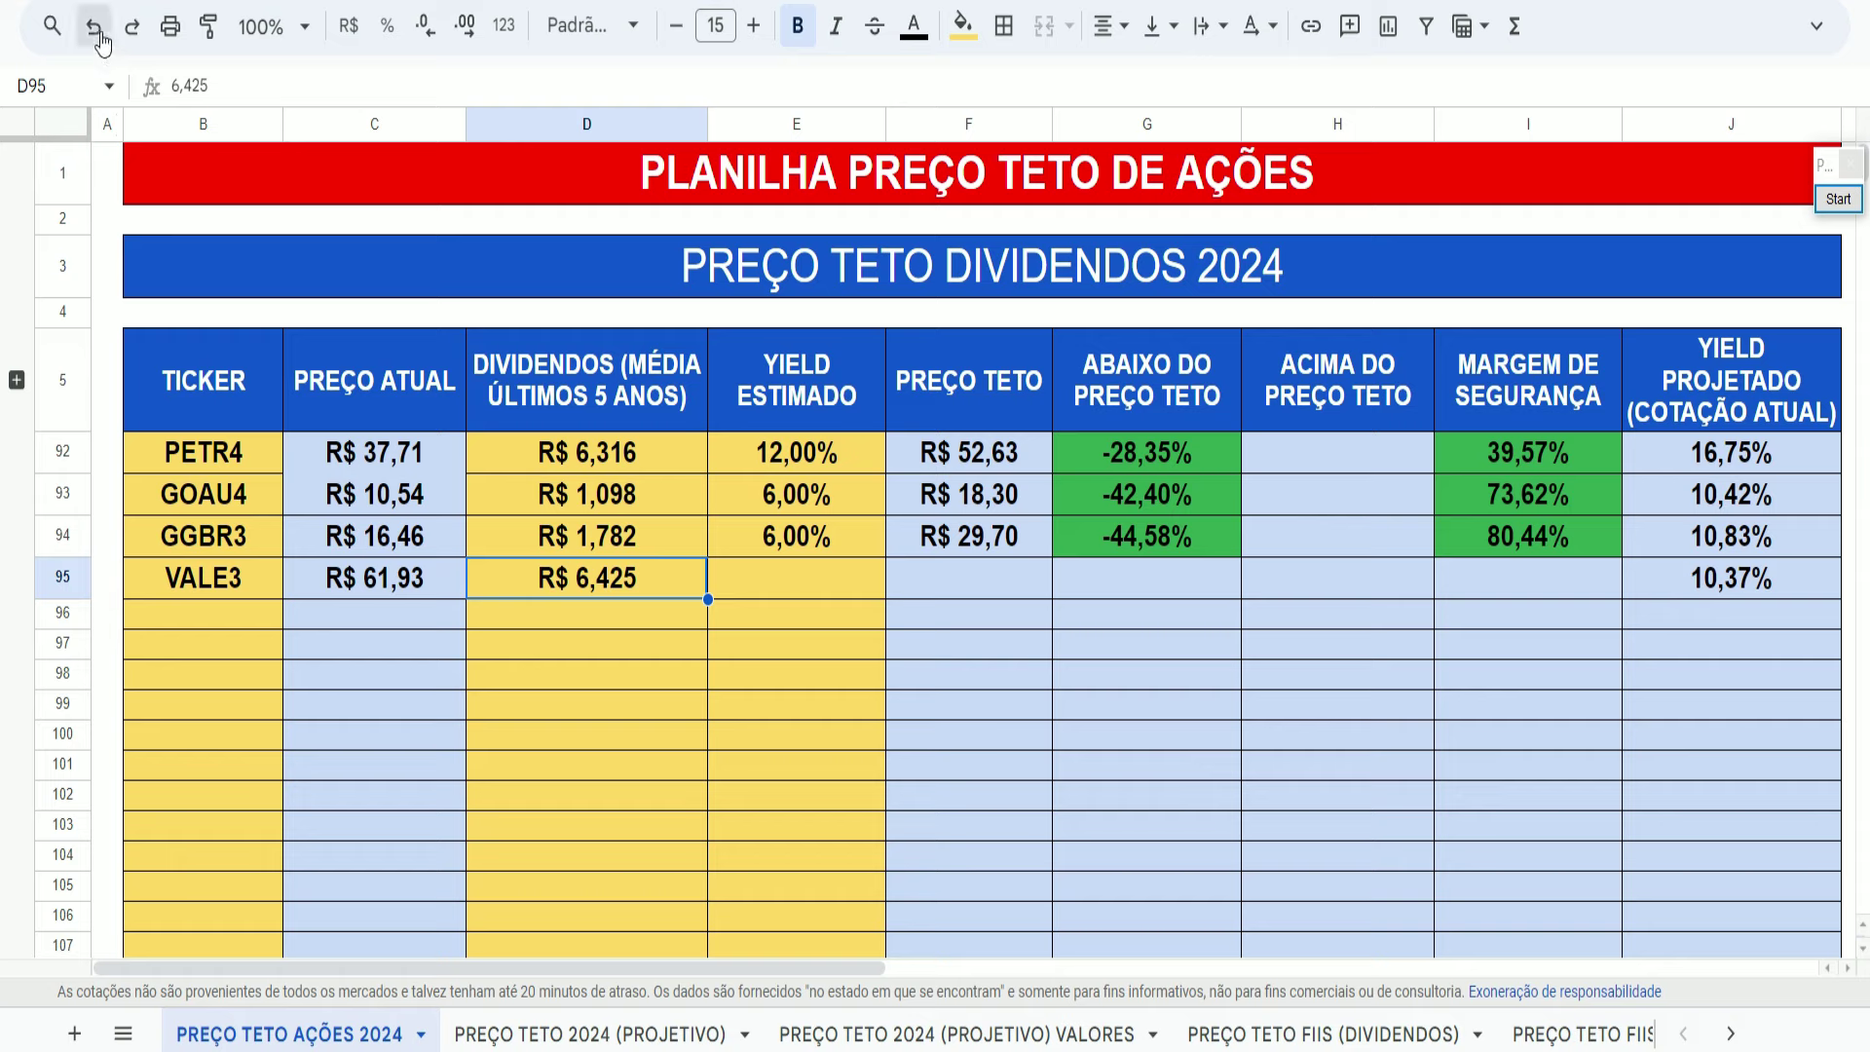
pyautogui.click(93, 27)
pyautogui.hotkey('ctrl', 'y')
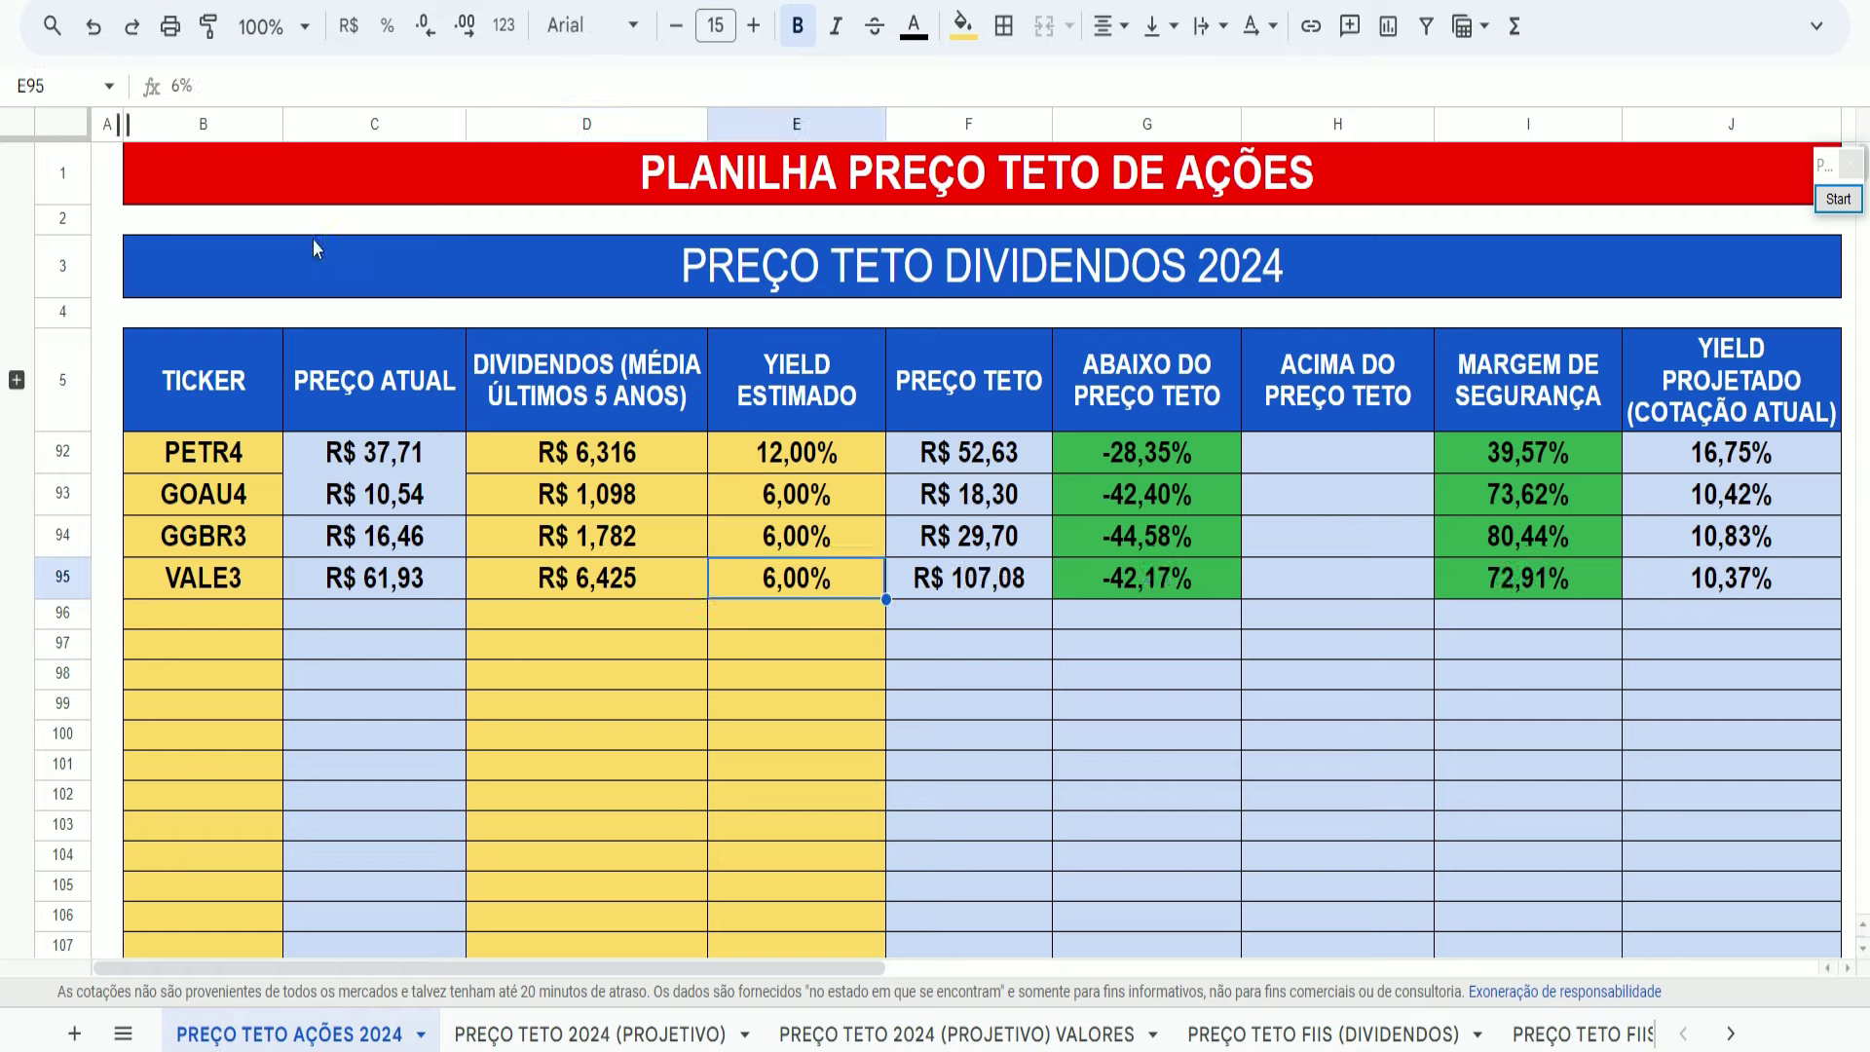
# - Mark VALE3's ceiling price and safety margin with red rectangles and end the annotation
pyautogui.click(725, 545)
pyautogui.click(1838, 199)
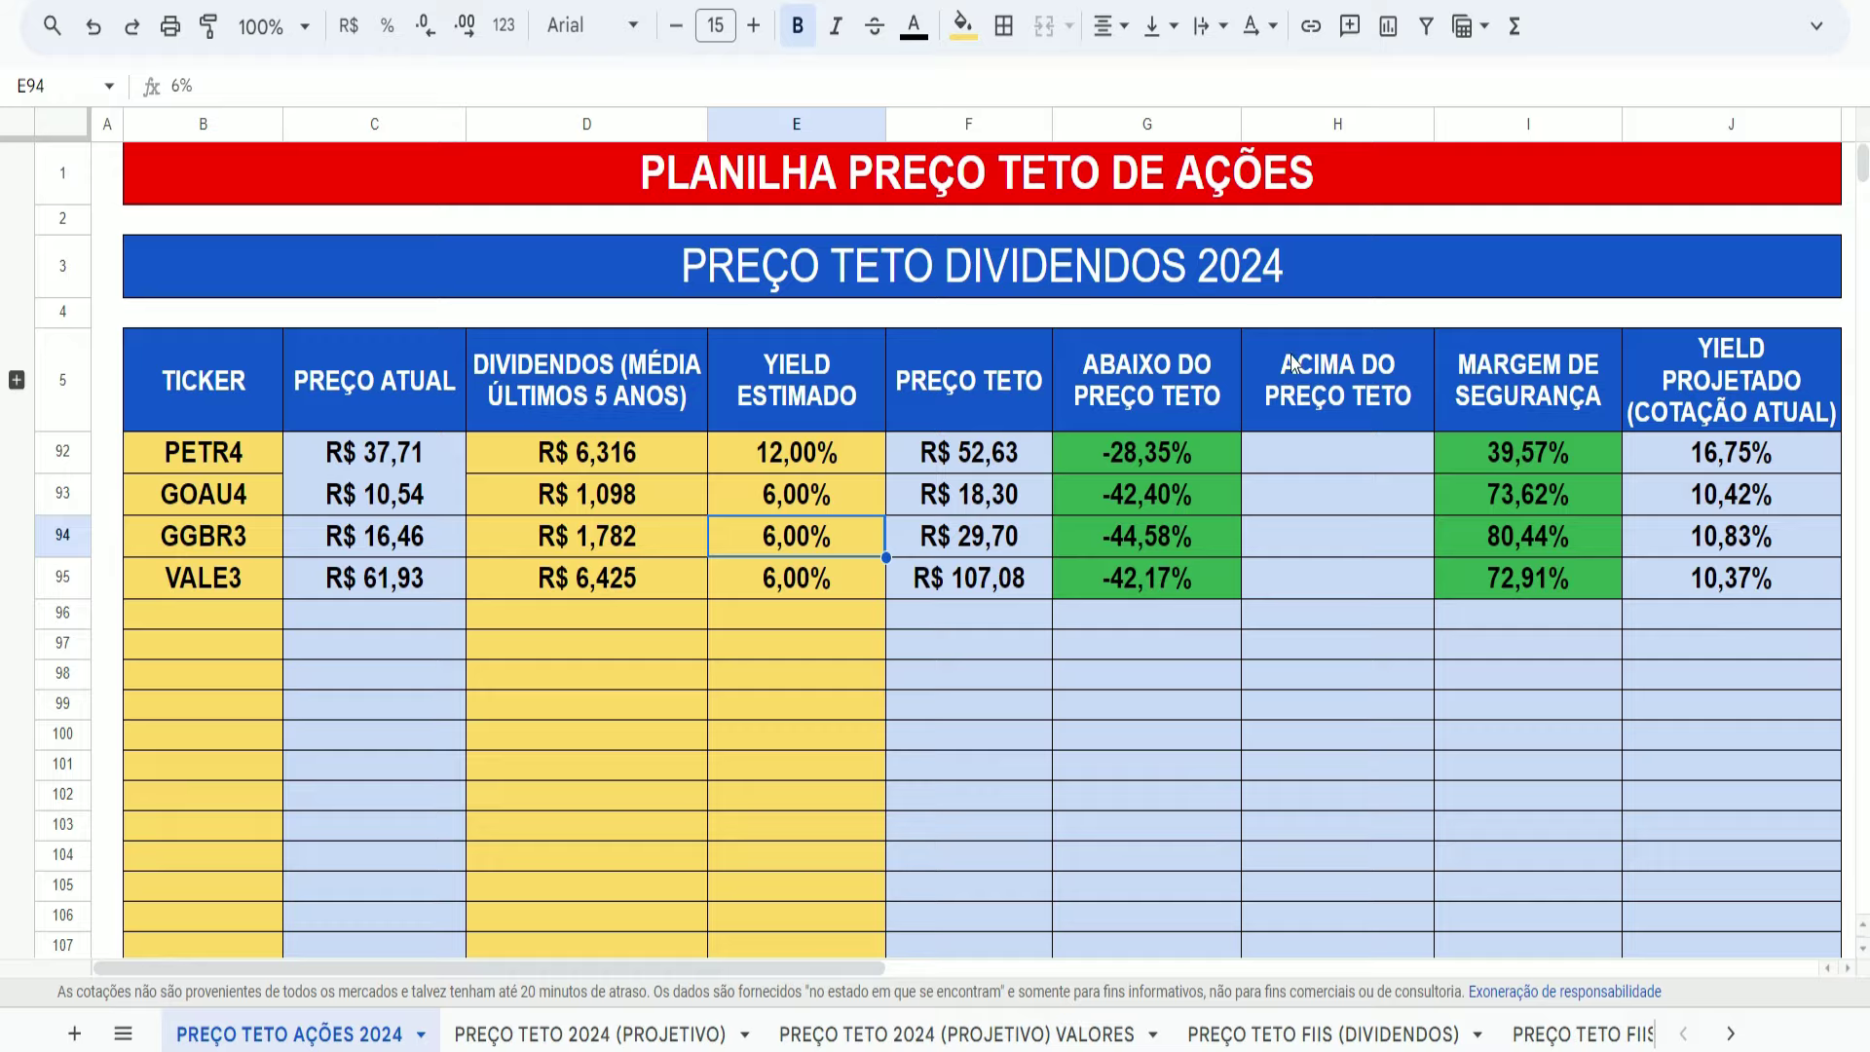
pyautogui.moveTo(897, 557); pyautogui.dragTo(1045, 606)
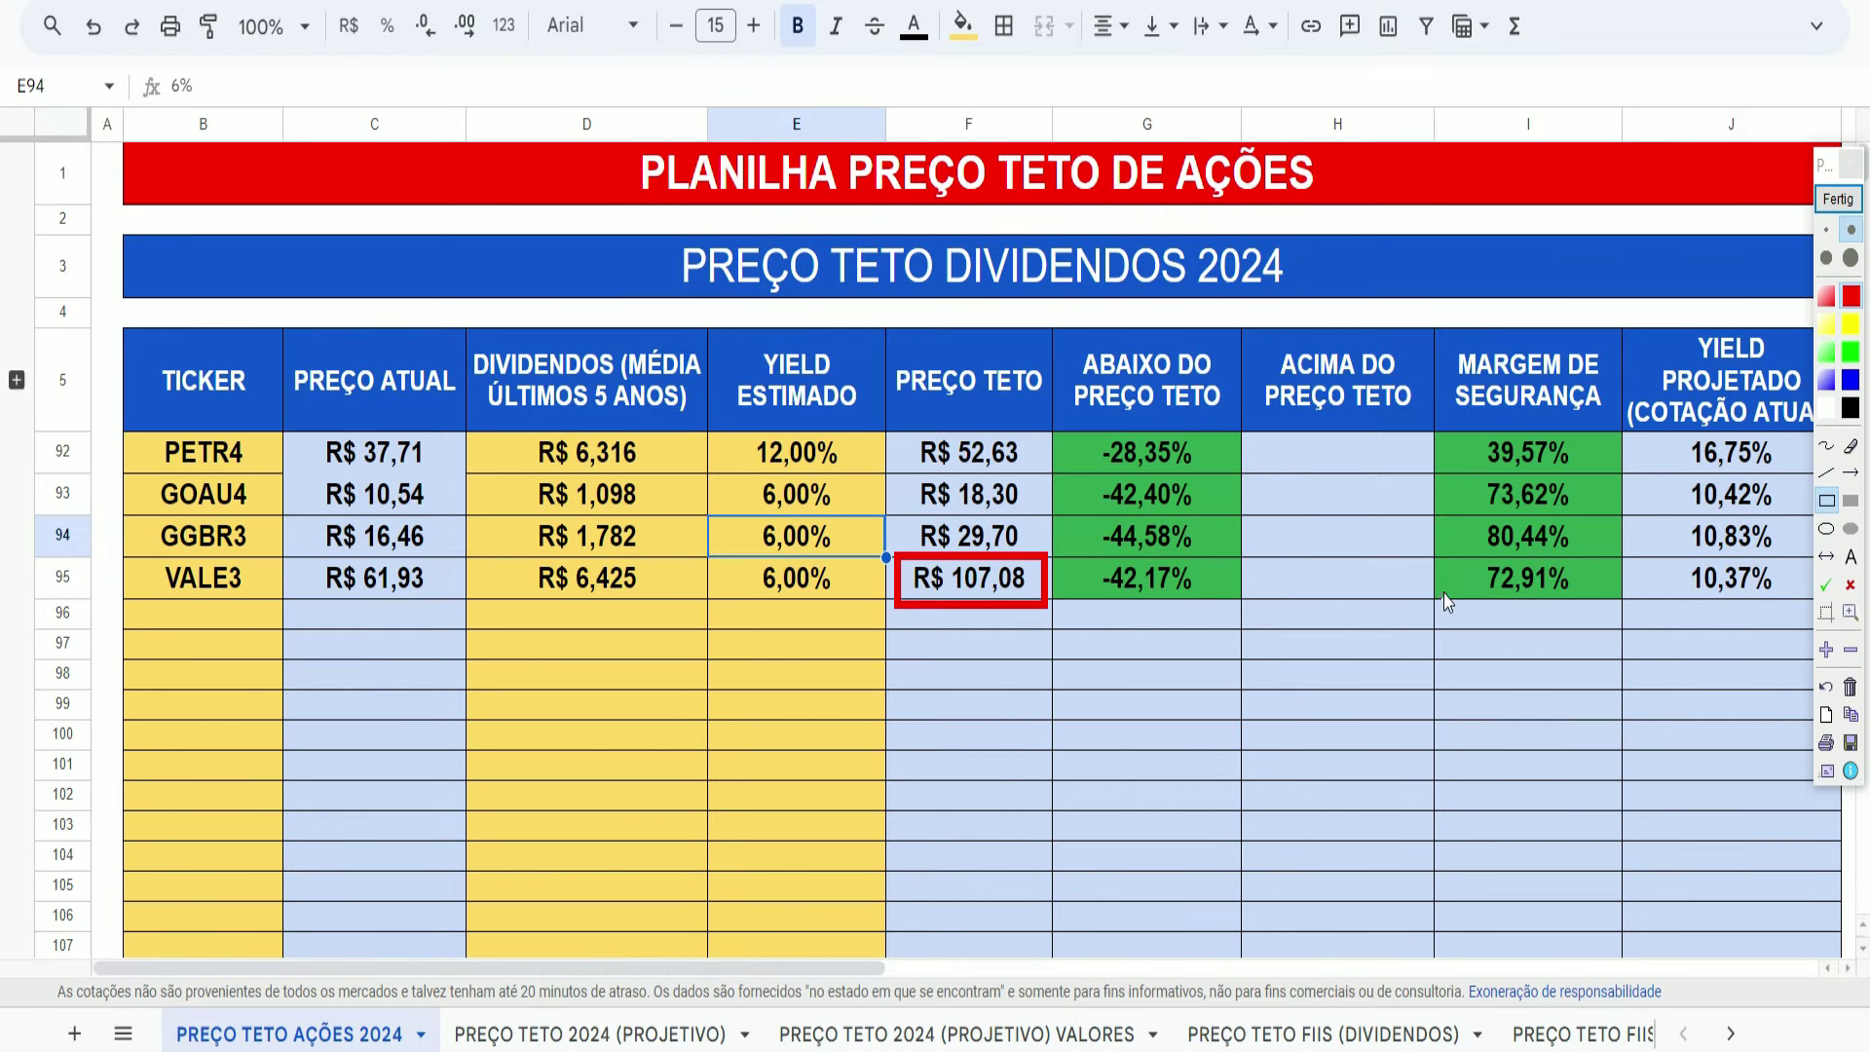
pyautogui.moveTo(1497, 589); pyautogui.dragTo(1592, 609)
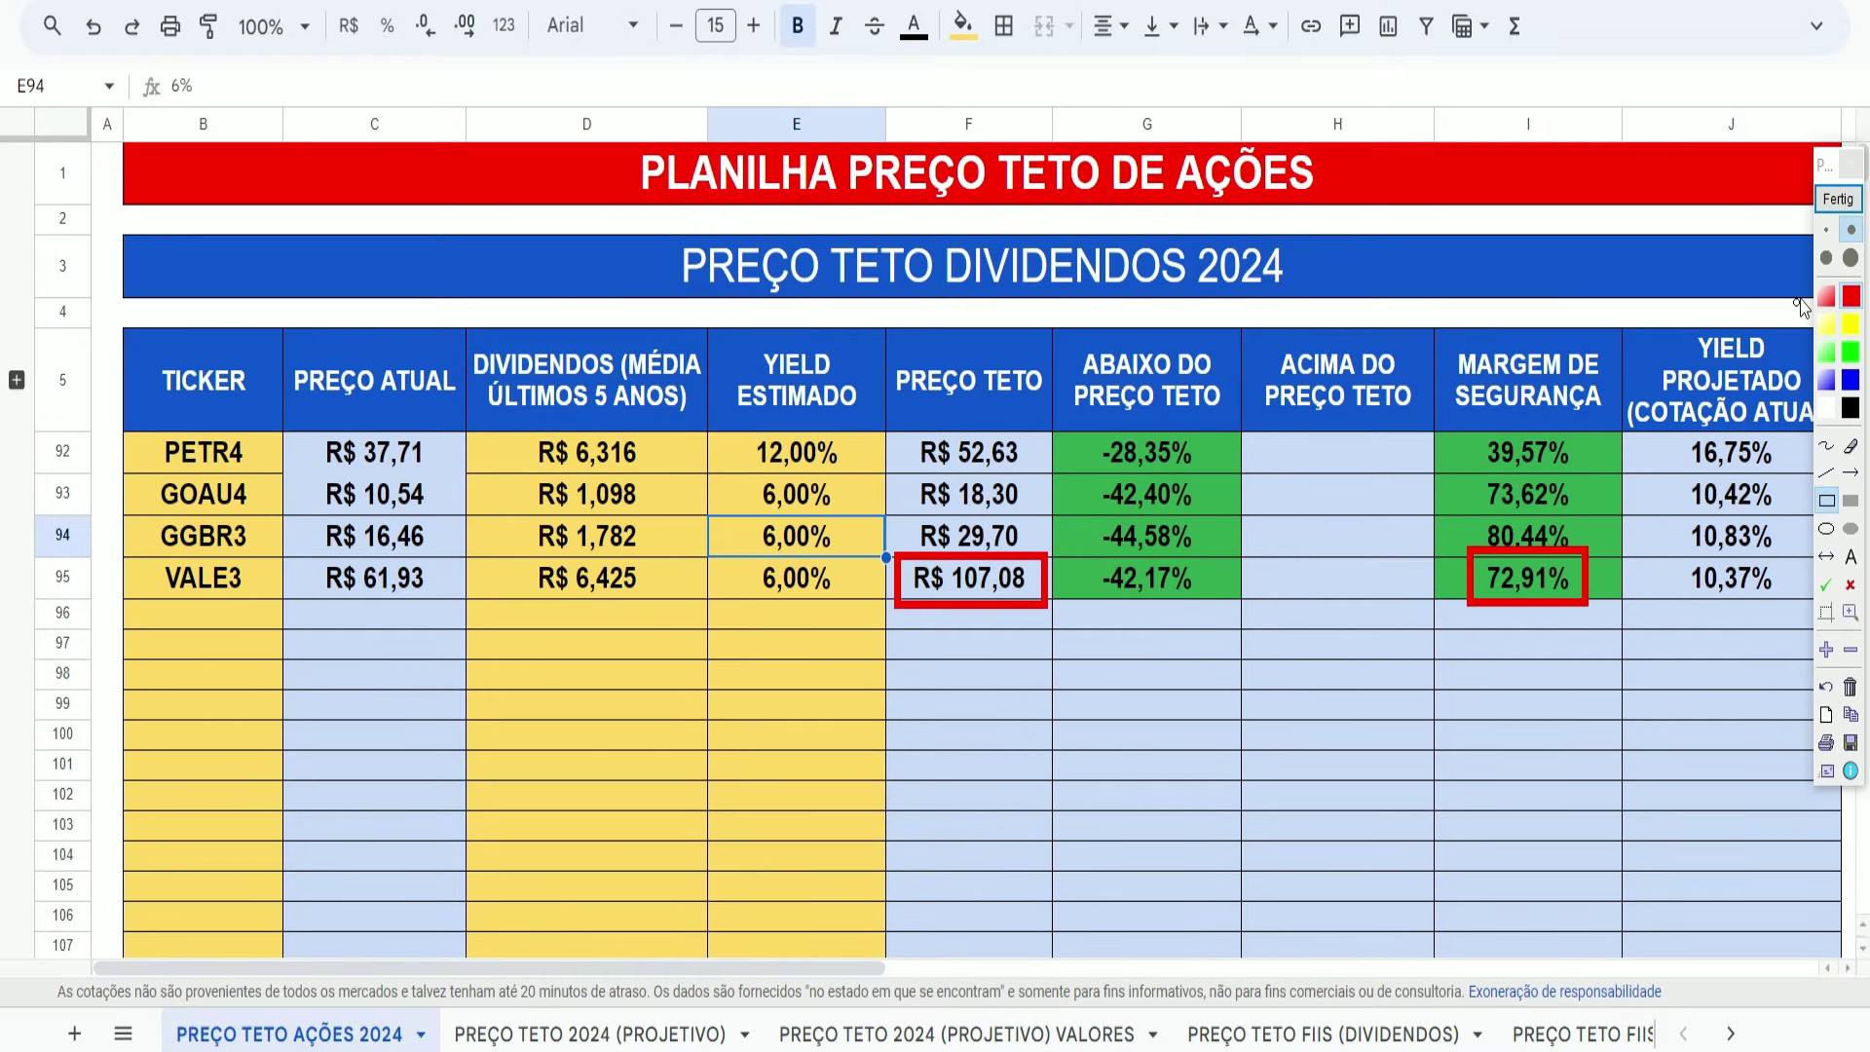
pyautogui.click(1838, 198)
# - Switch to the BRAP4 page of Investidor10 and mark the ticker, P/L, P/VP and DY with red rectangles, ending the annotation
pyautogui.hotkey('ctrl', 'Tab')
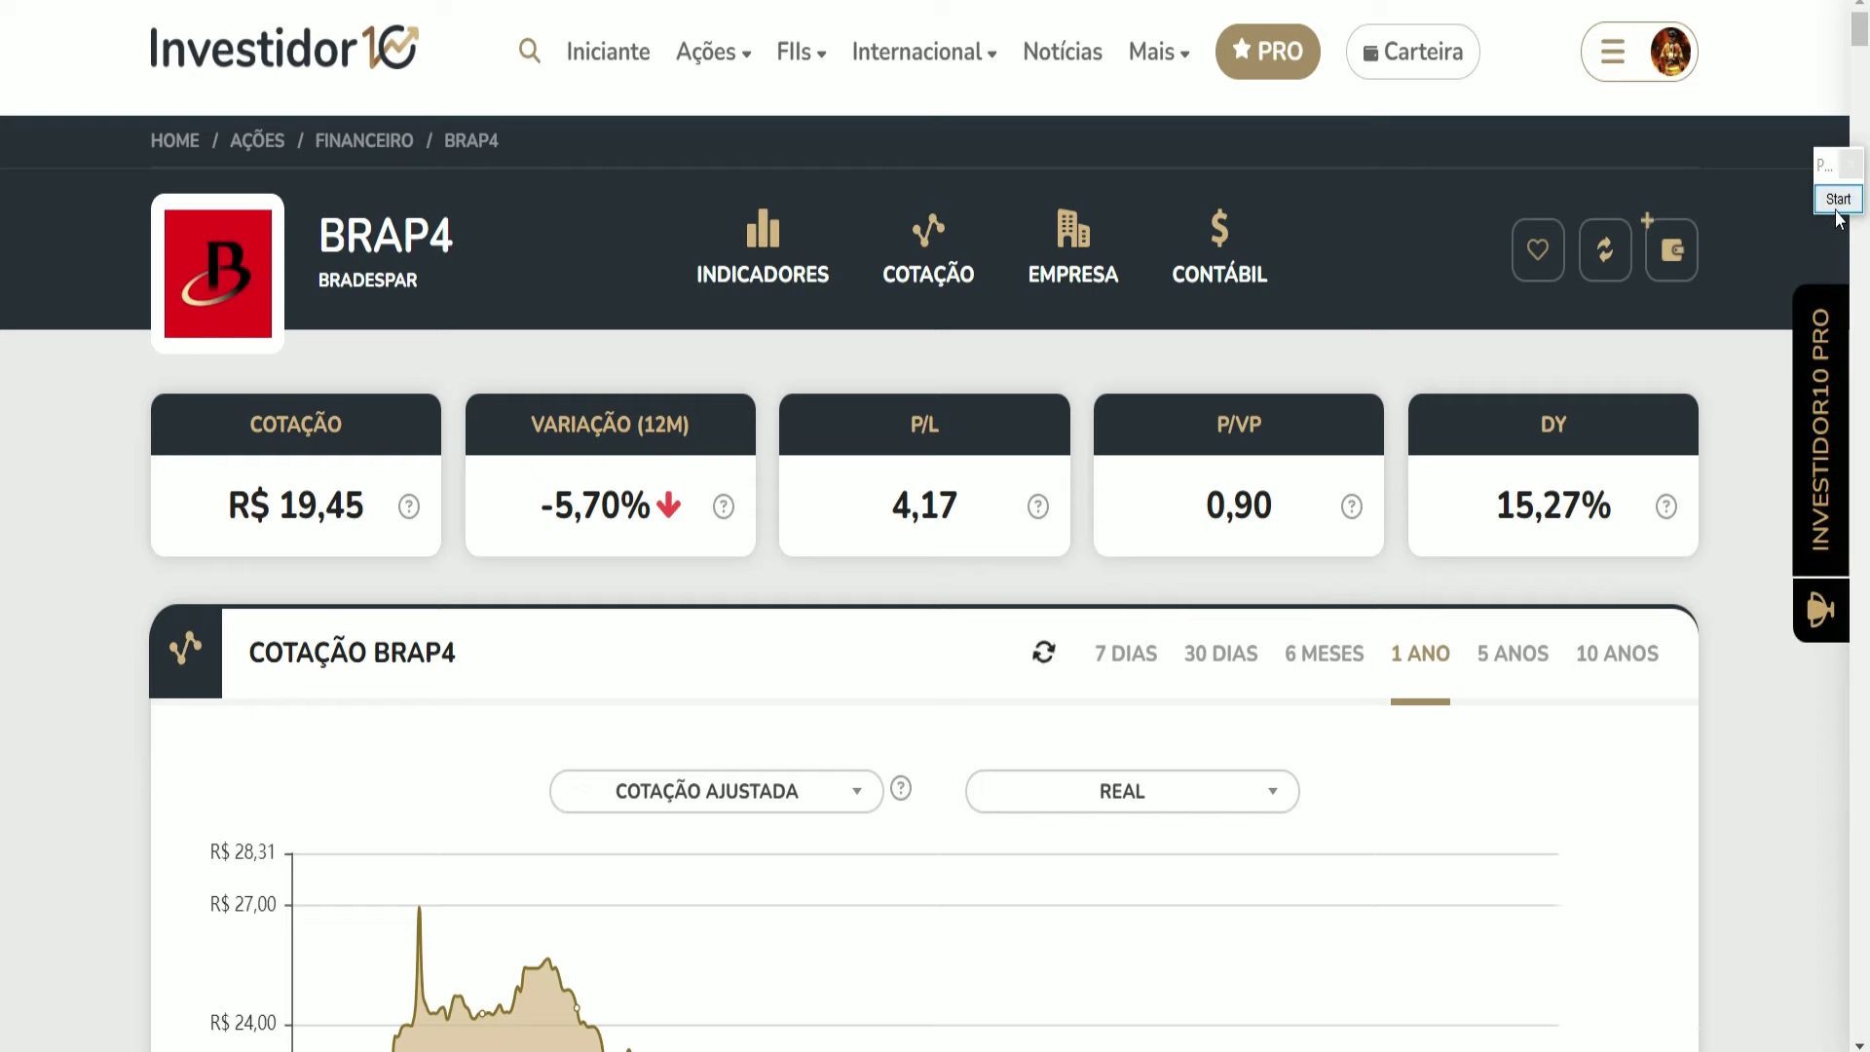
pyautogui.click(1838, 198)
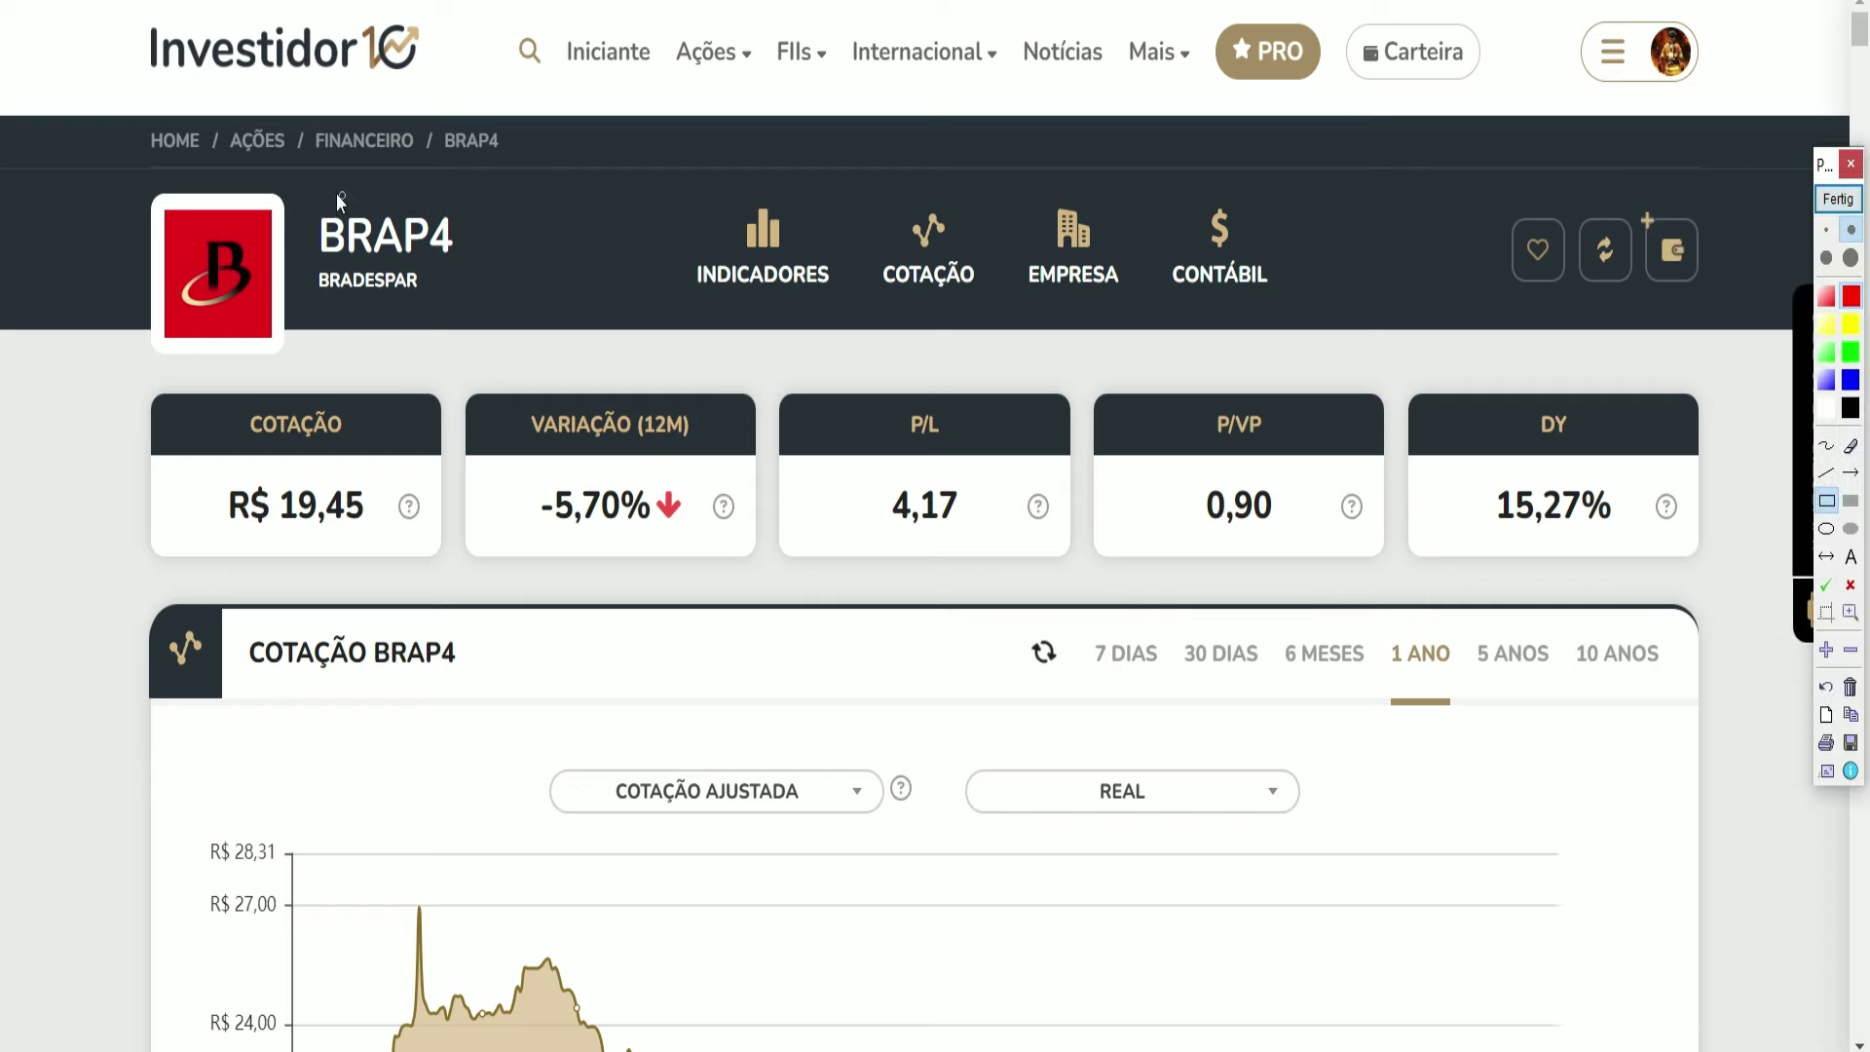
pyautogui.moveTo(301, 180); pyautogui.dragTo(463, 321)
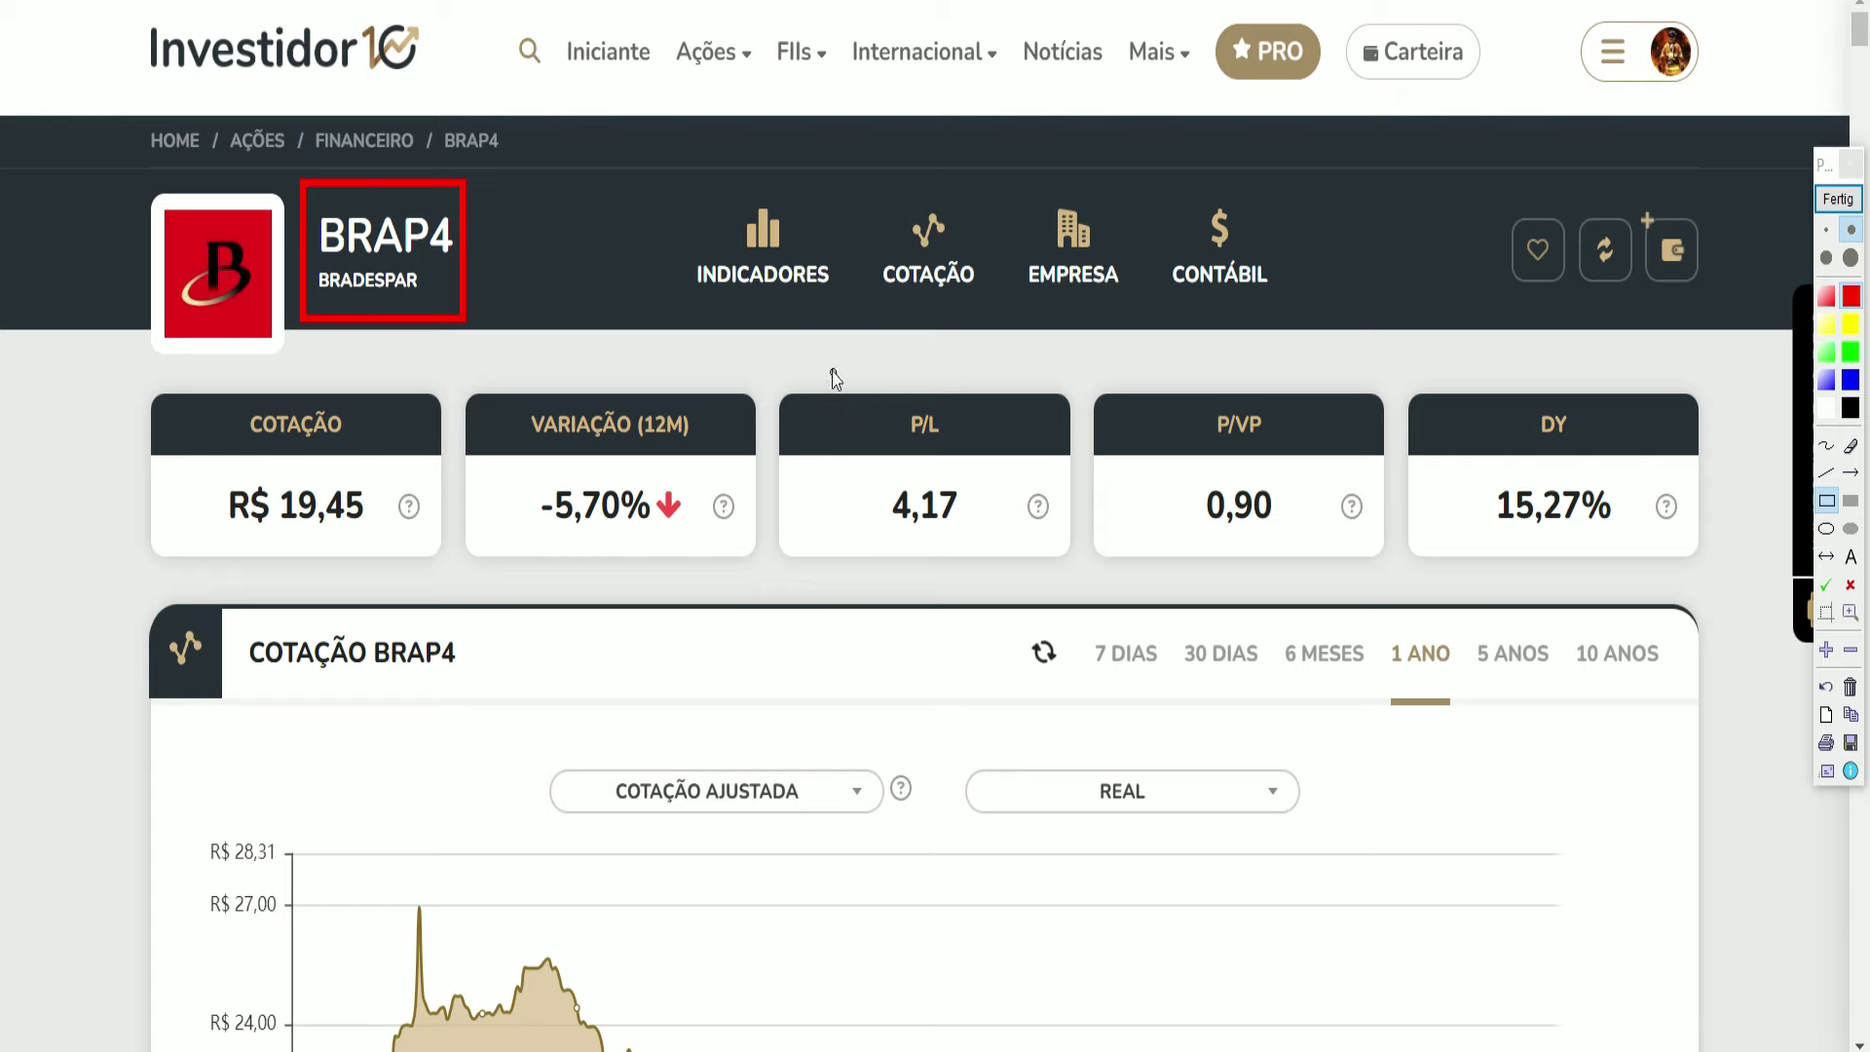
pyautogui.moveTo(832, 369)
pyautogui.mouseDown()
pyautogui.moveTo(906, 488)
pyautogui.moveTo(991, 559)
pyautogui.mouseUp()
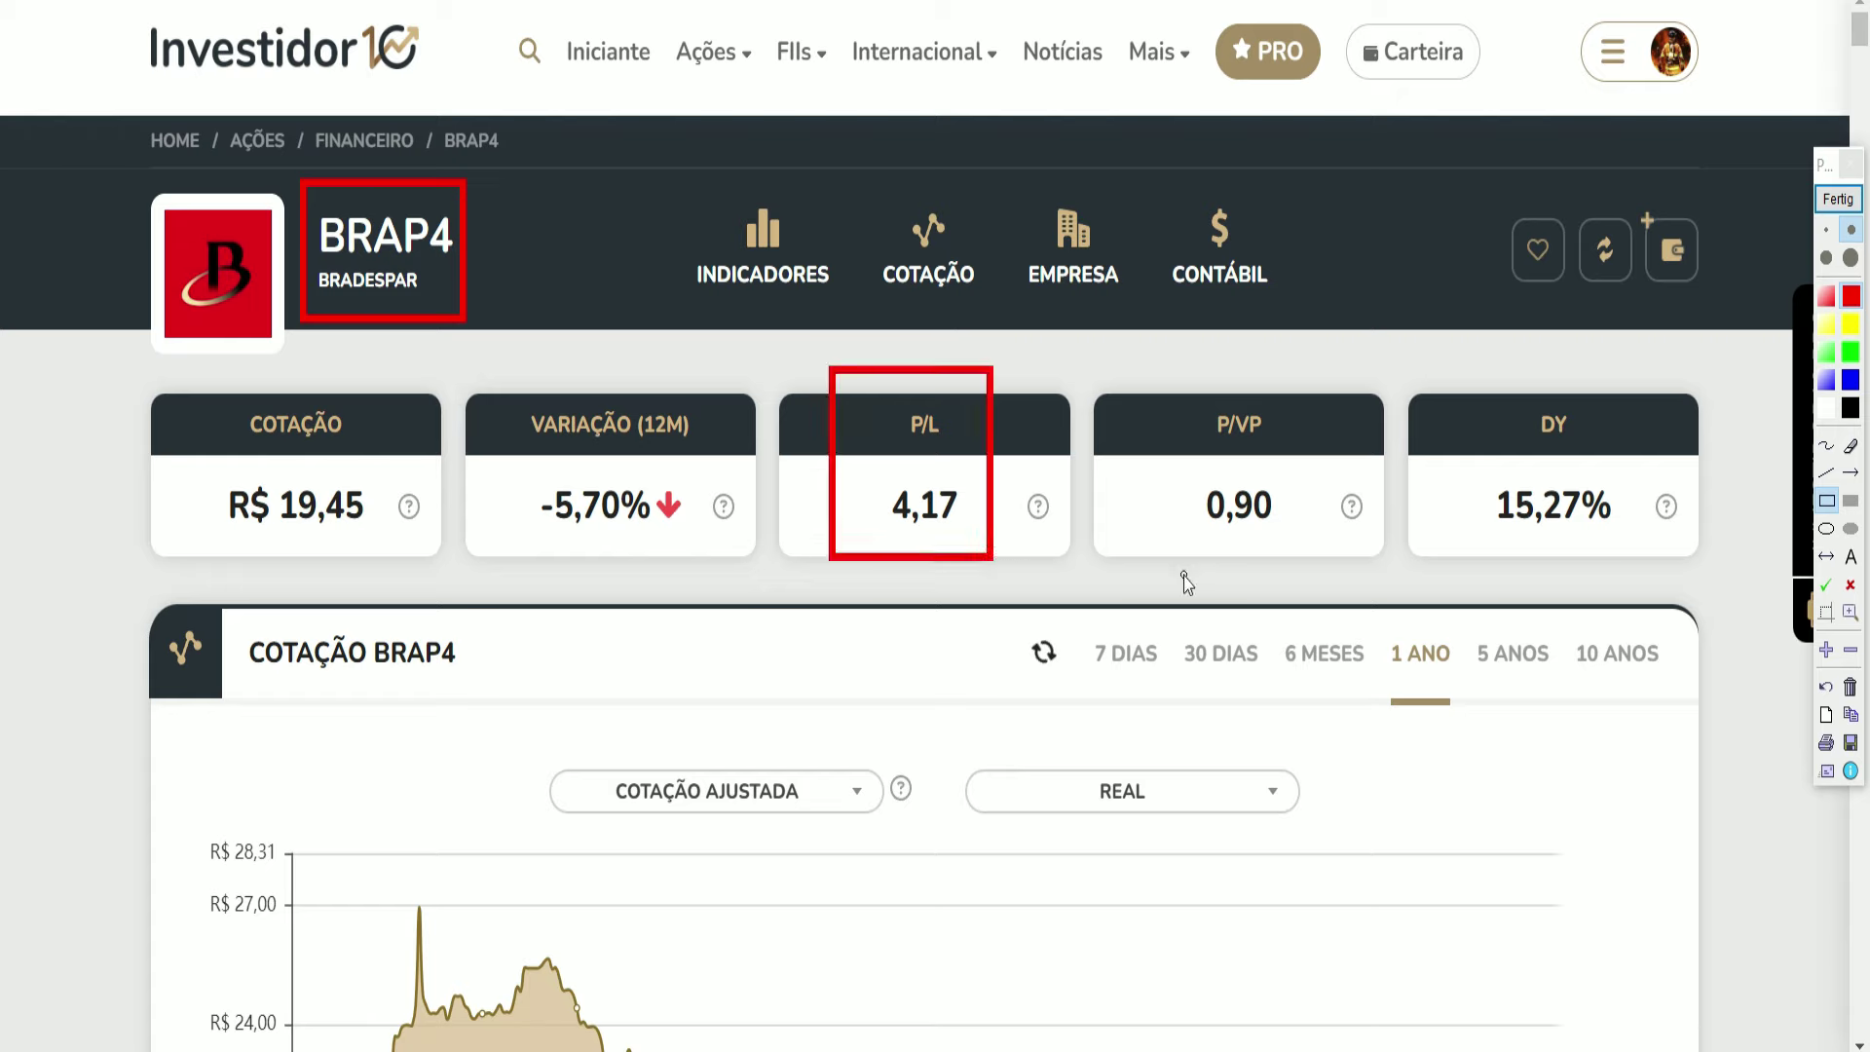
pyautogui.moveTo(1173, 378)
pyautogui.mouseDown()
pyautogui.moveTo(1212, 475)
pyautogui.moveTo(1306, 576)
pyautogui.mouseUp()
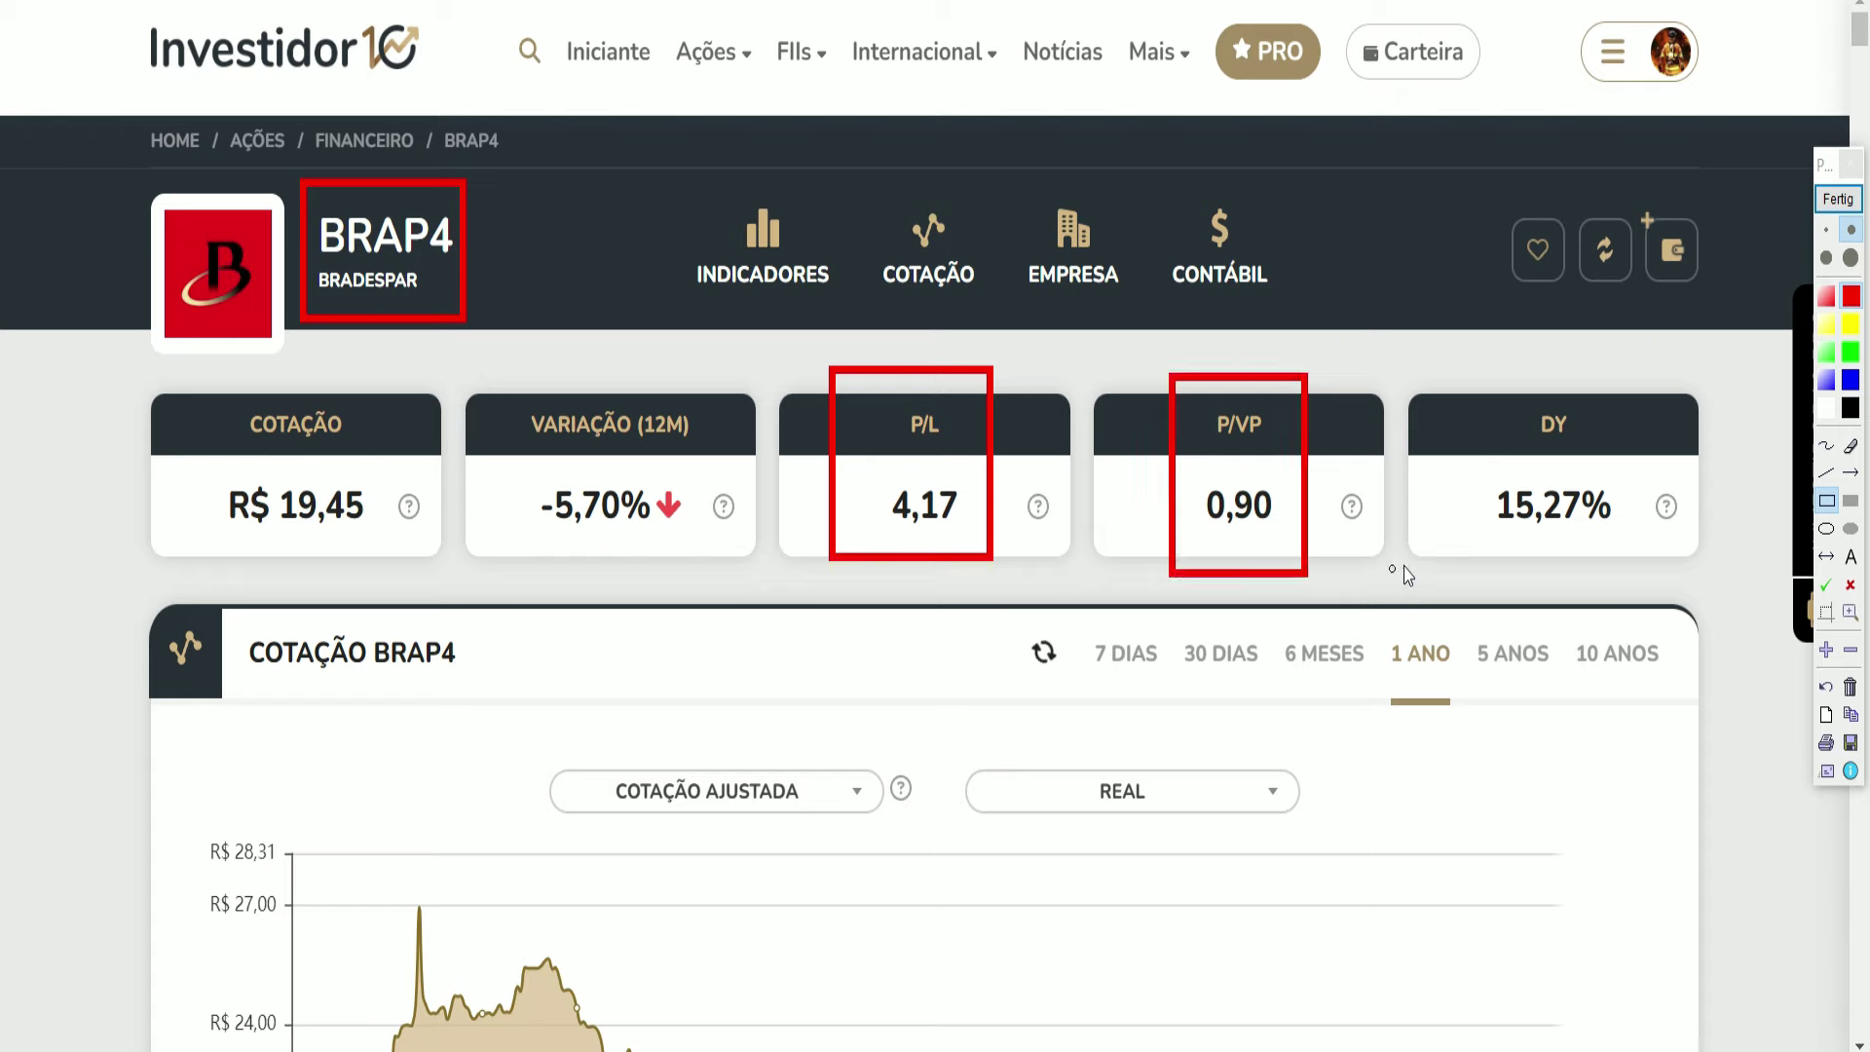
pyautogui.moveTo(1450, 378)
pyautogui.mouseDown()
pyautogui.moveTo(1617, 599)
pyautogui.moveTo(1633, 574)
pyautogui.mouseUp()
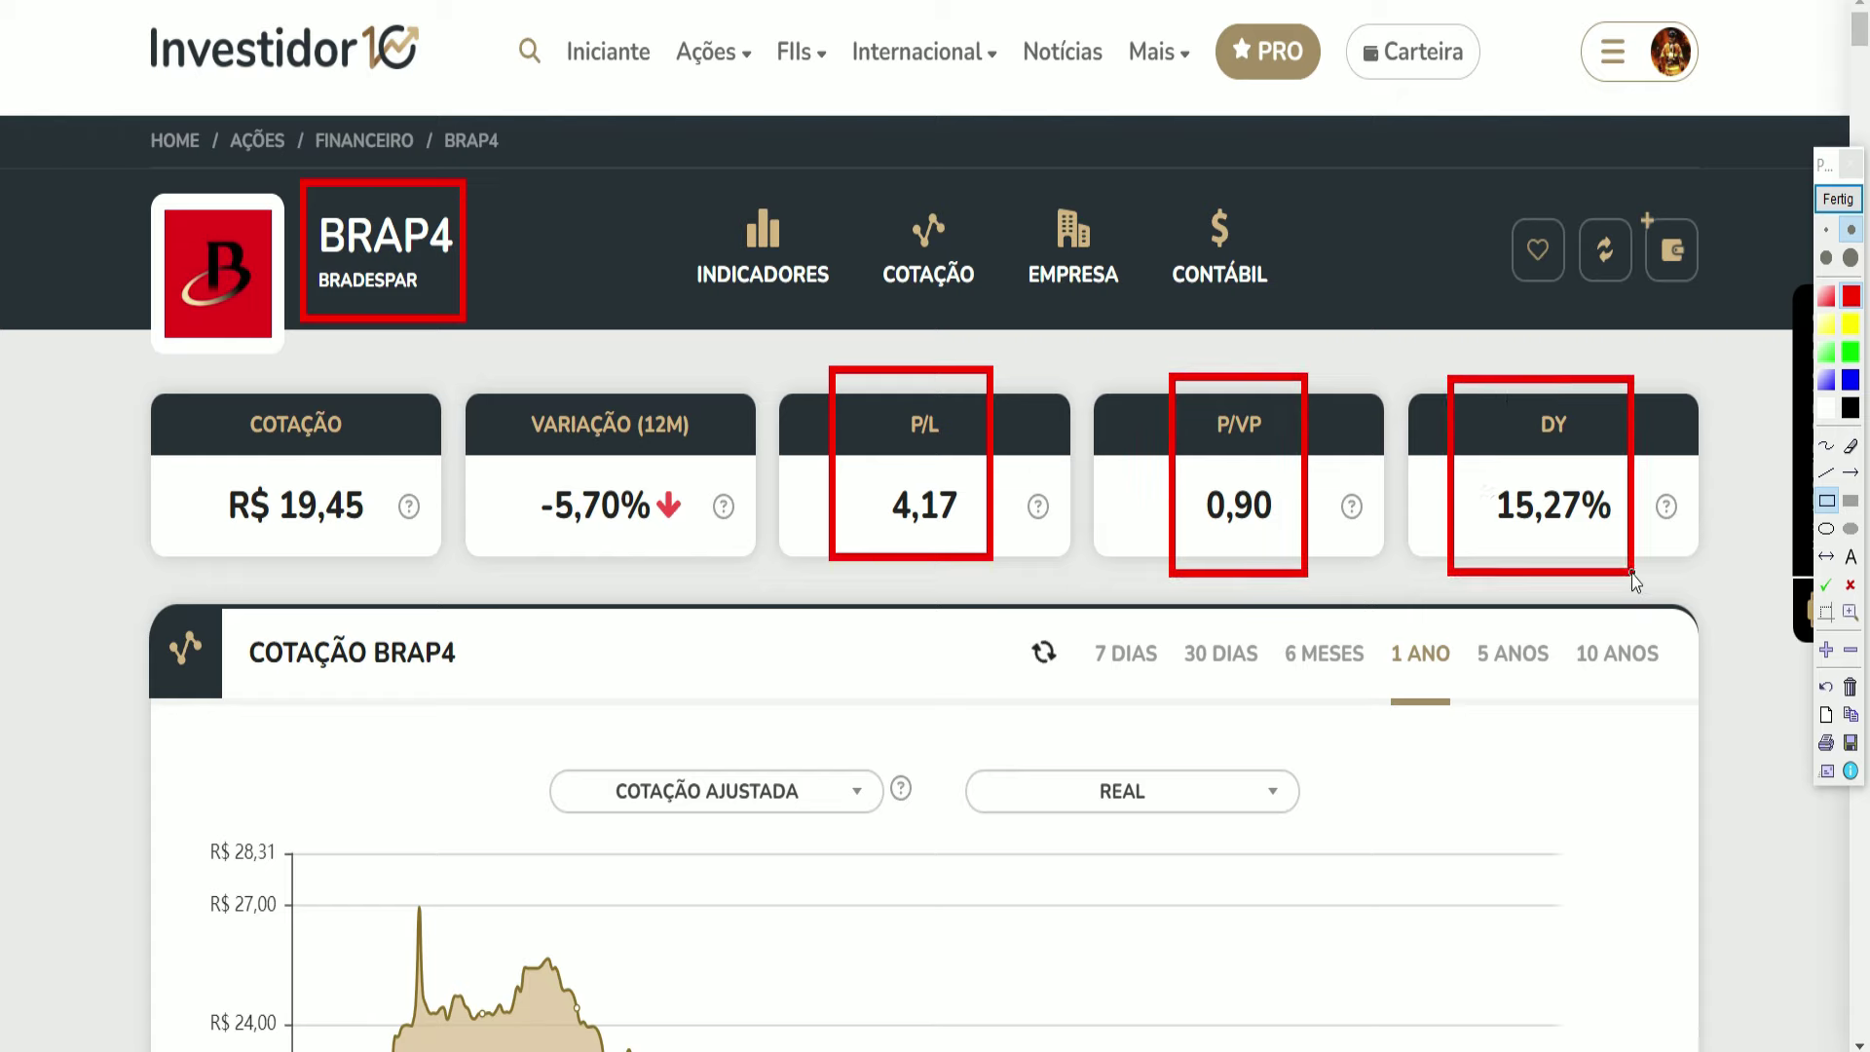
pyautogui.click(1835, 201)
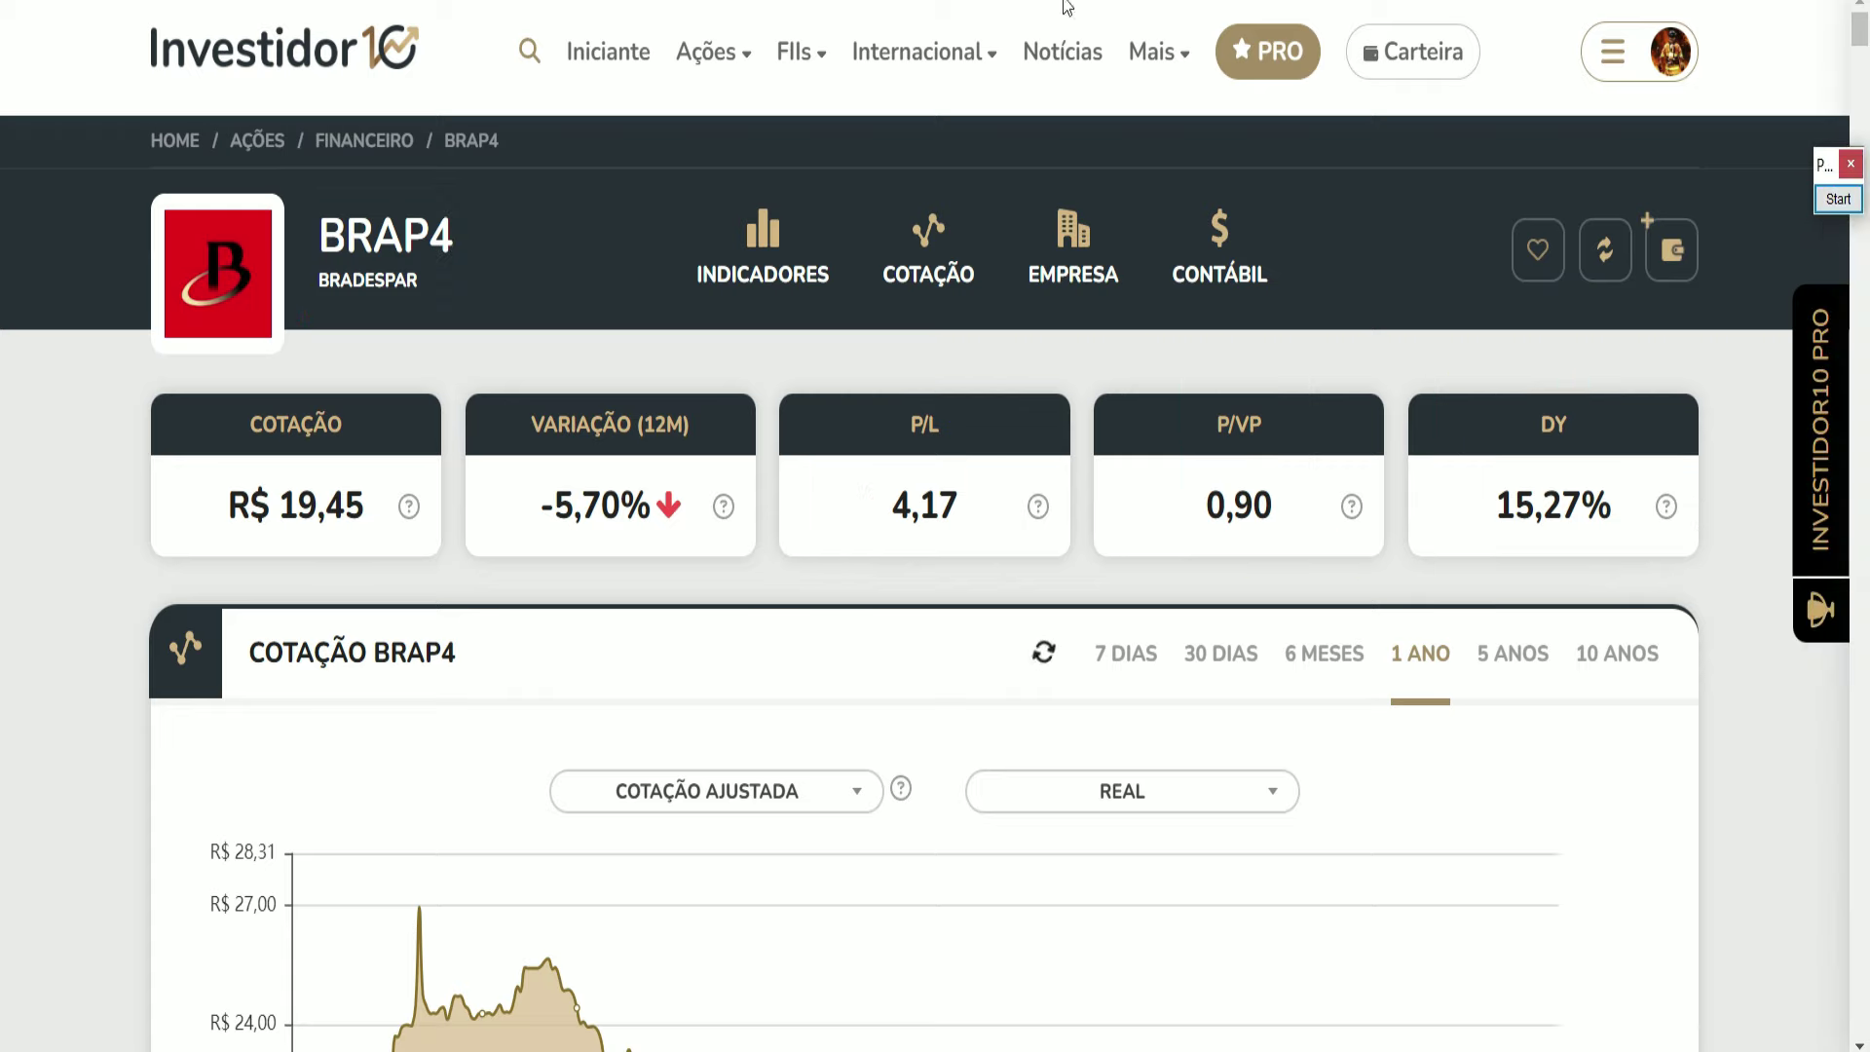
# - Expand the five-year dividend history on the BRAP4 sheet, mark its two-announcement average heading with a red rectangle, and end the annotation
pyautogui.hotkey('ctrl', 'Tab')
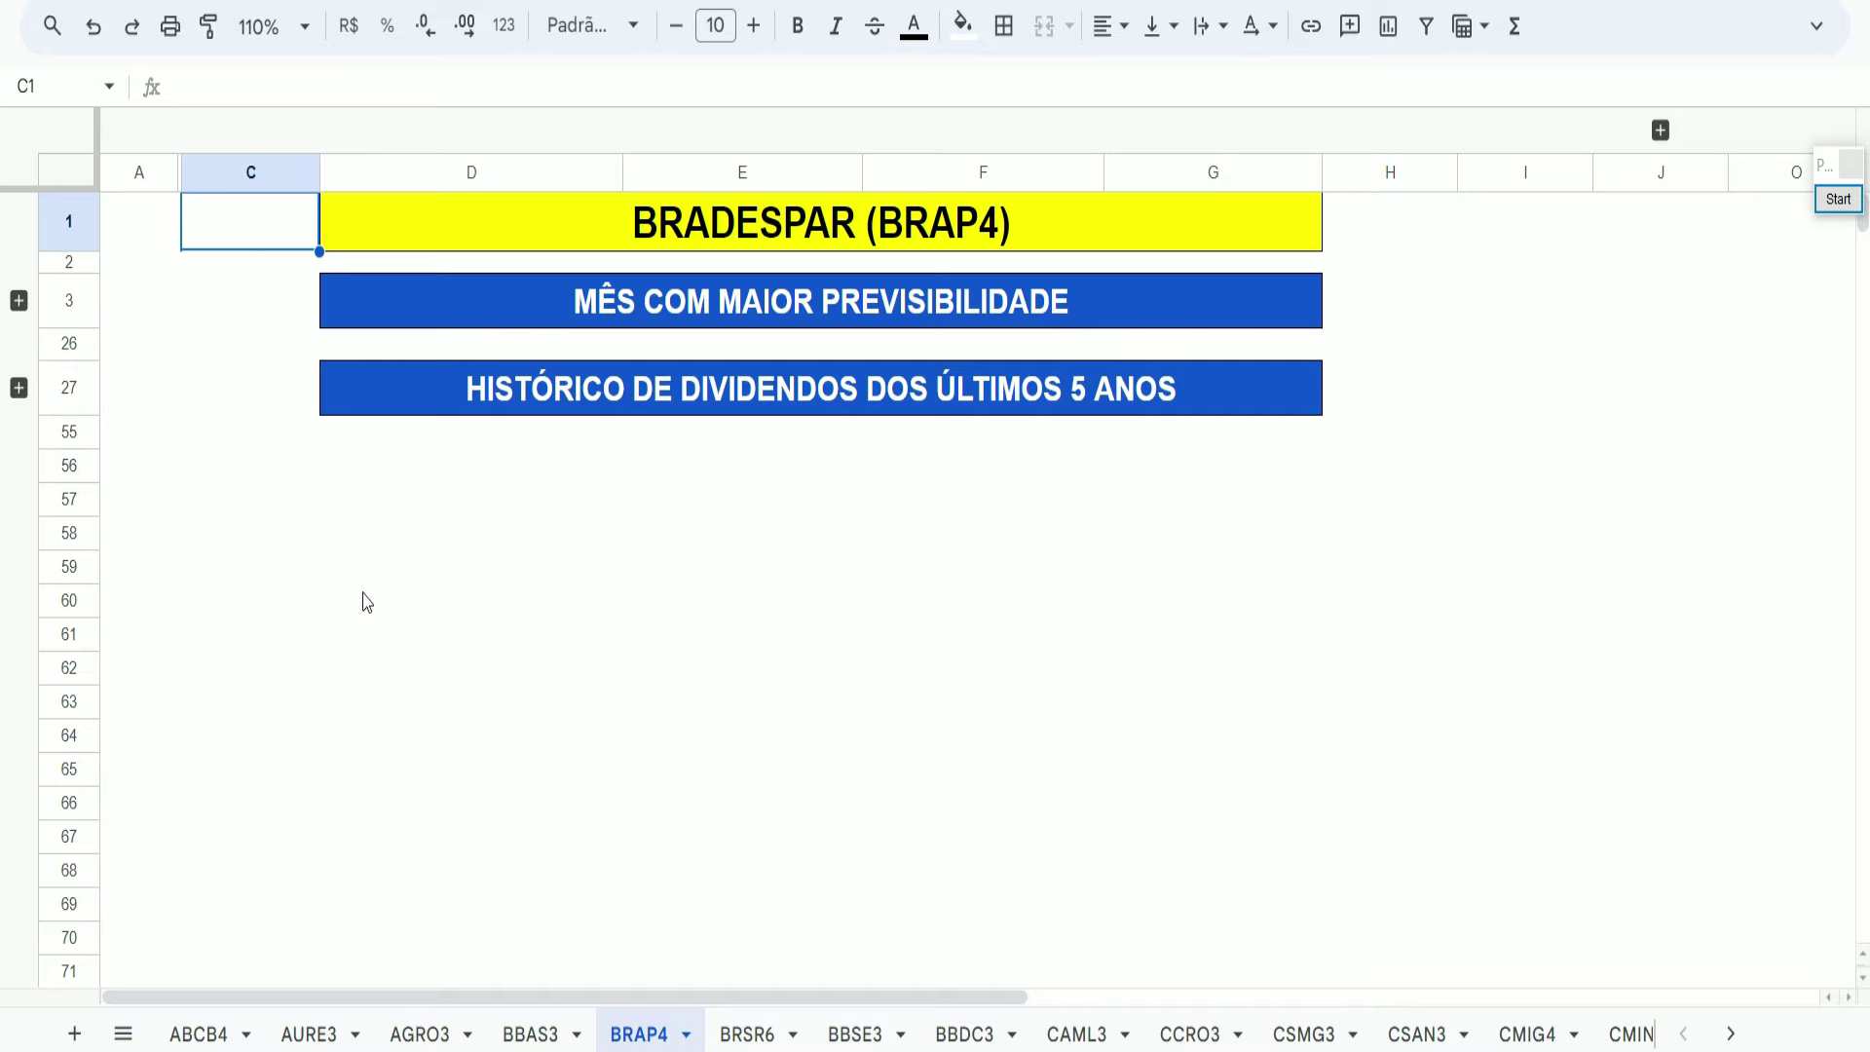
pyautogui.click(19, 387)
pyautogui.click(139, 300)
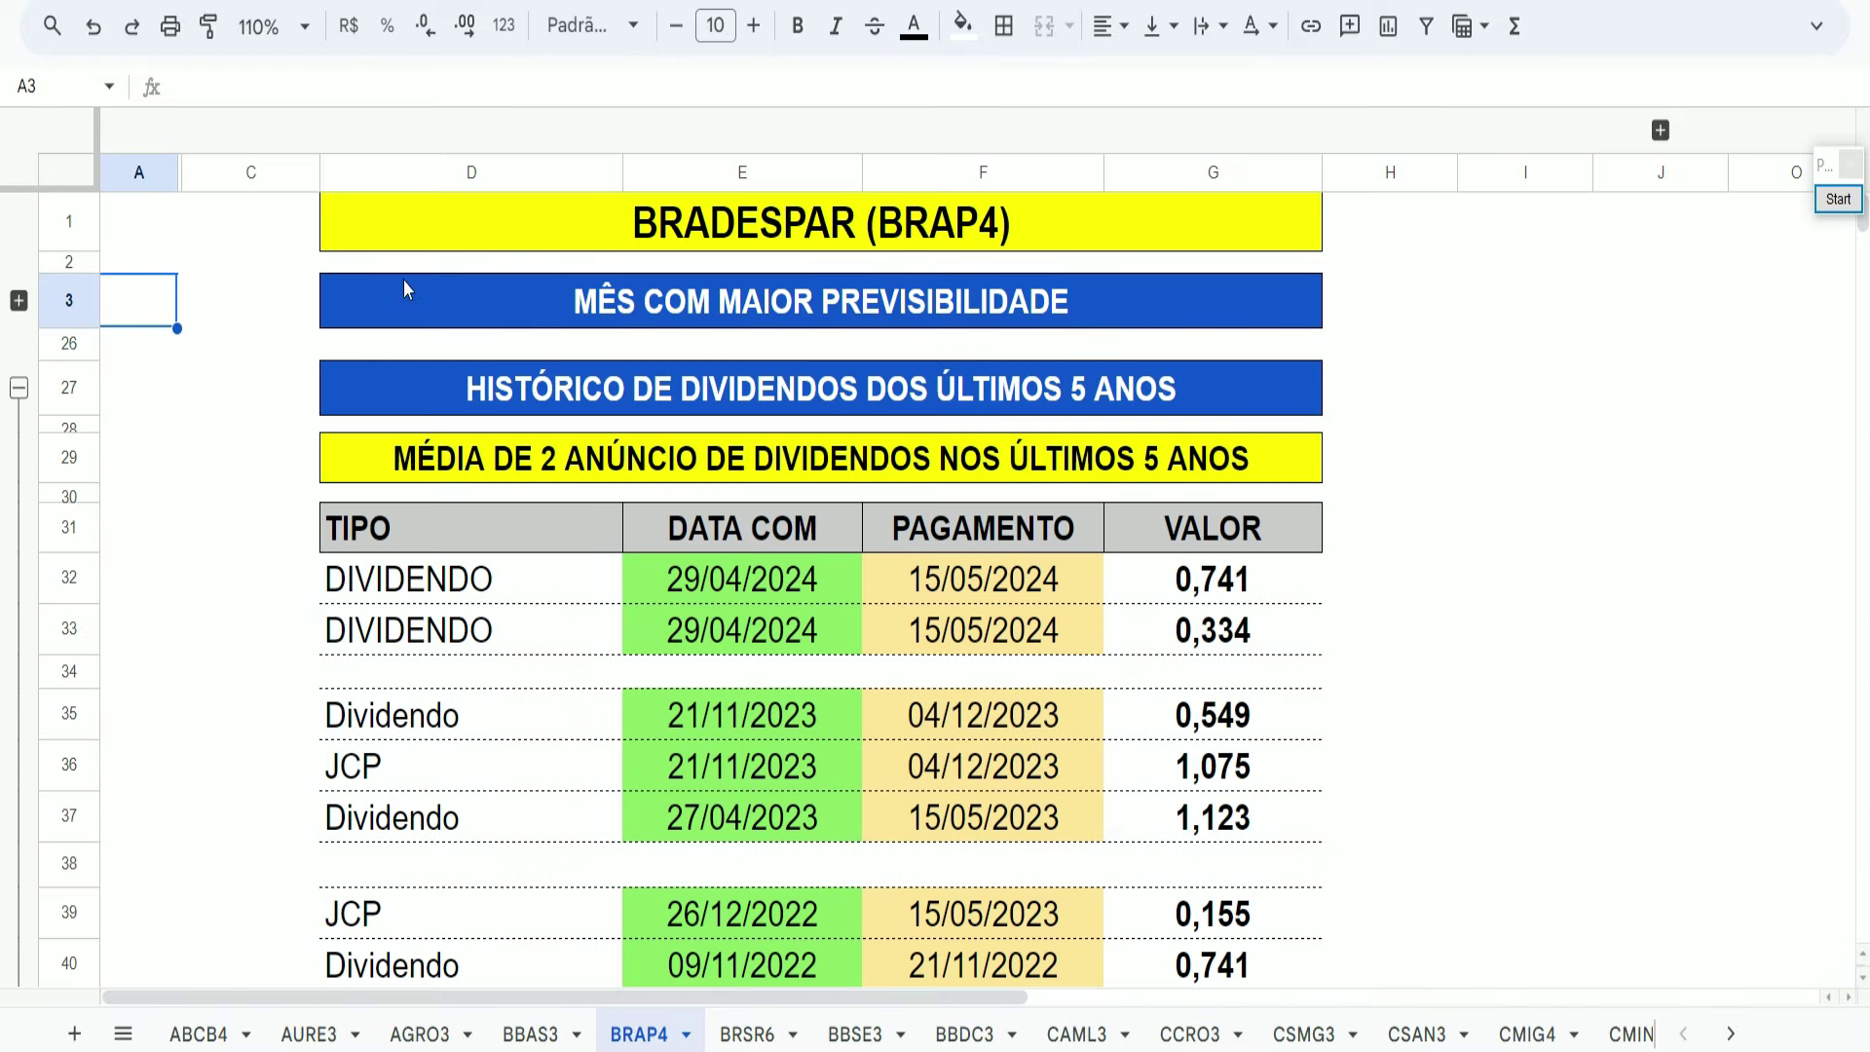
pyautogui.click(1838, 199)
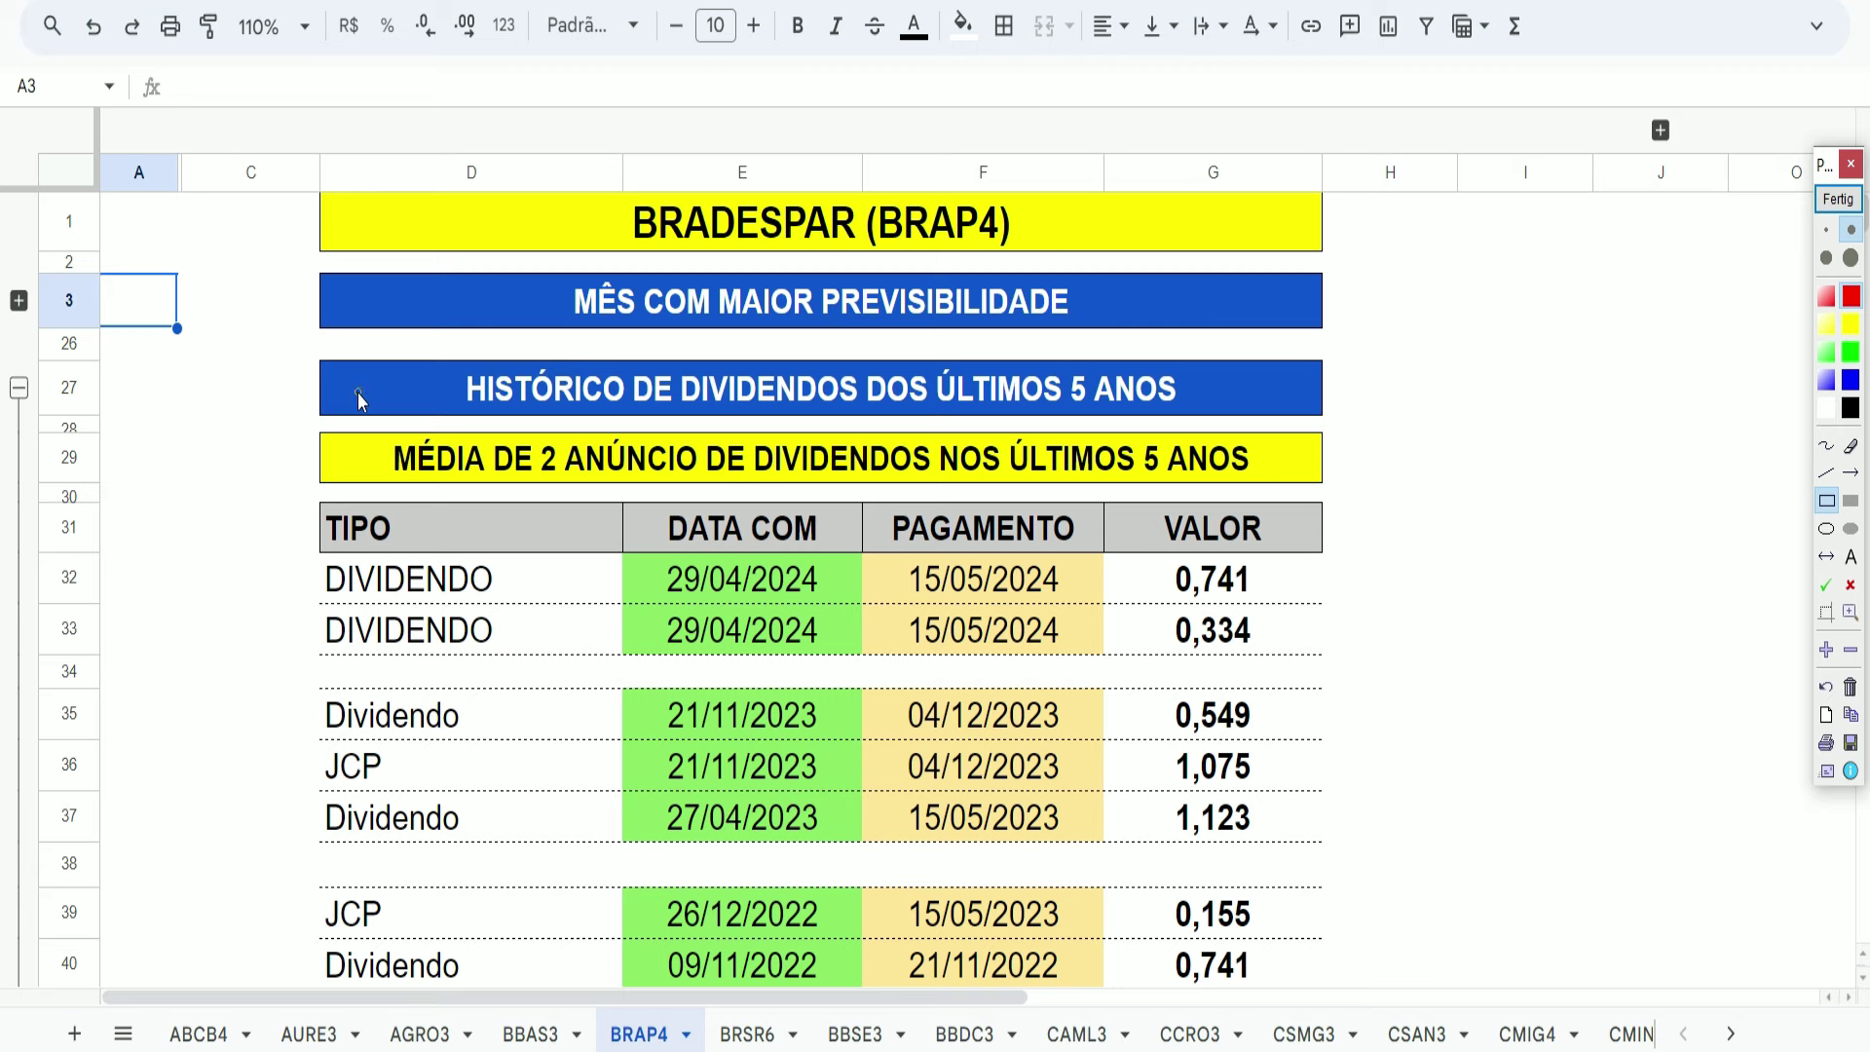
pyautogui.moveTo(358, 415)
pyautogui.mouseDown()
pyautogui.moveTo(516, 482)
pyautogui.moveTo(1292, 490)
pyautogui.mouseUp()
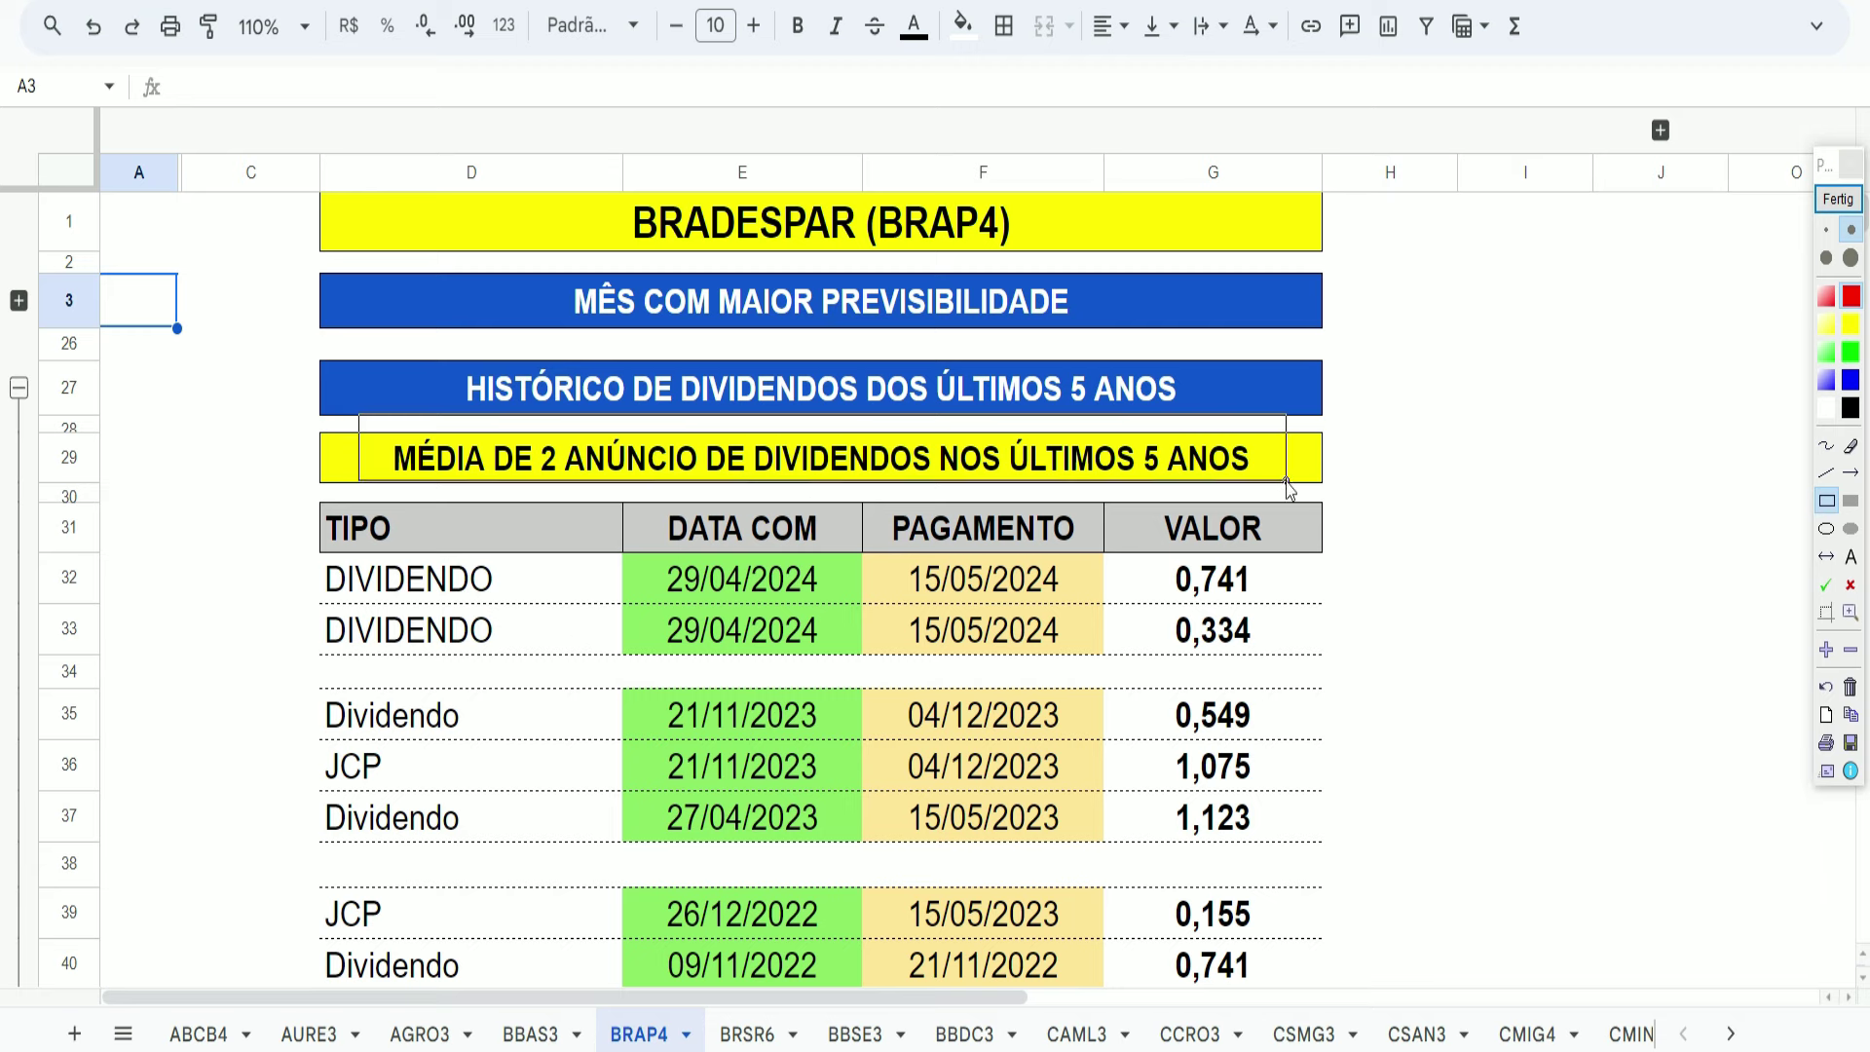
pyautogui.click(1850, 296)
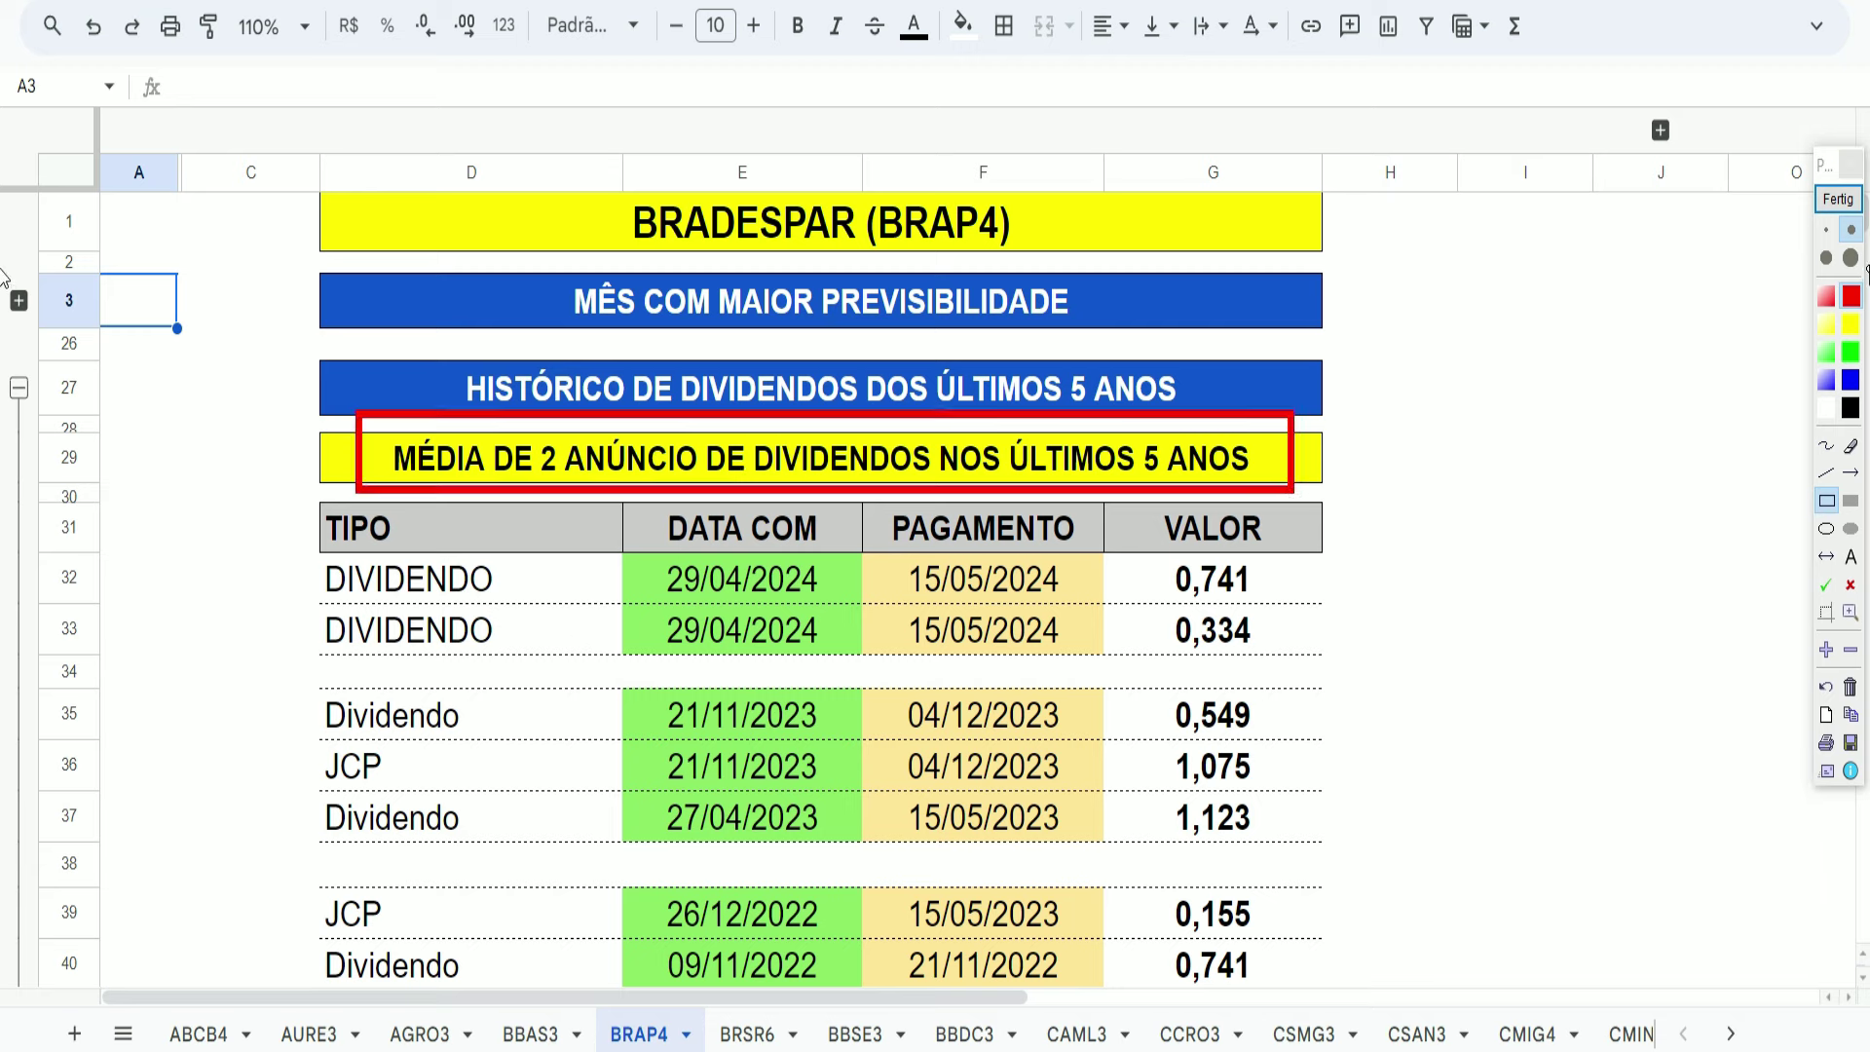
pyautogui.click(1838, 199)
# - Expand the section on the month with the highest predictability, mark it with a red rectangle, and end the annotation
pyautogui.click(18, 300)
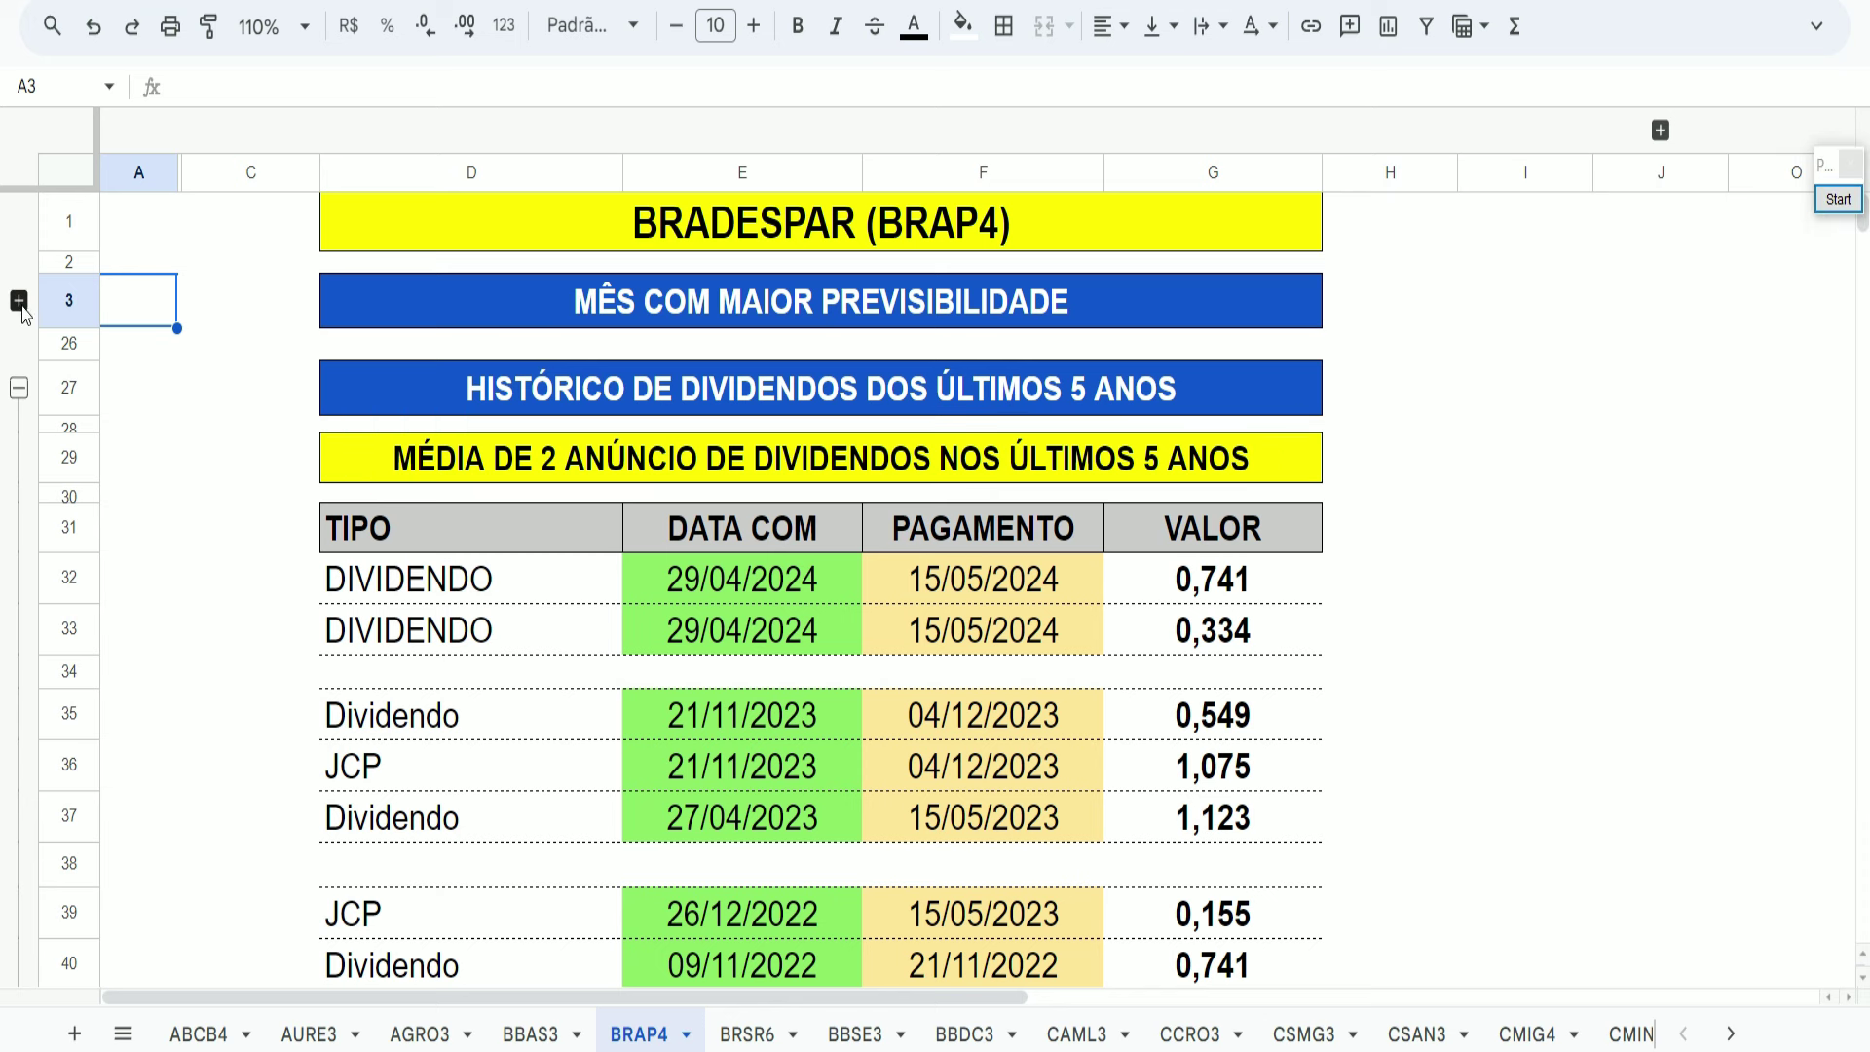
pyautogui.click(239, 236)
pyautogui.click(1838, 199)
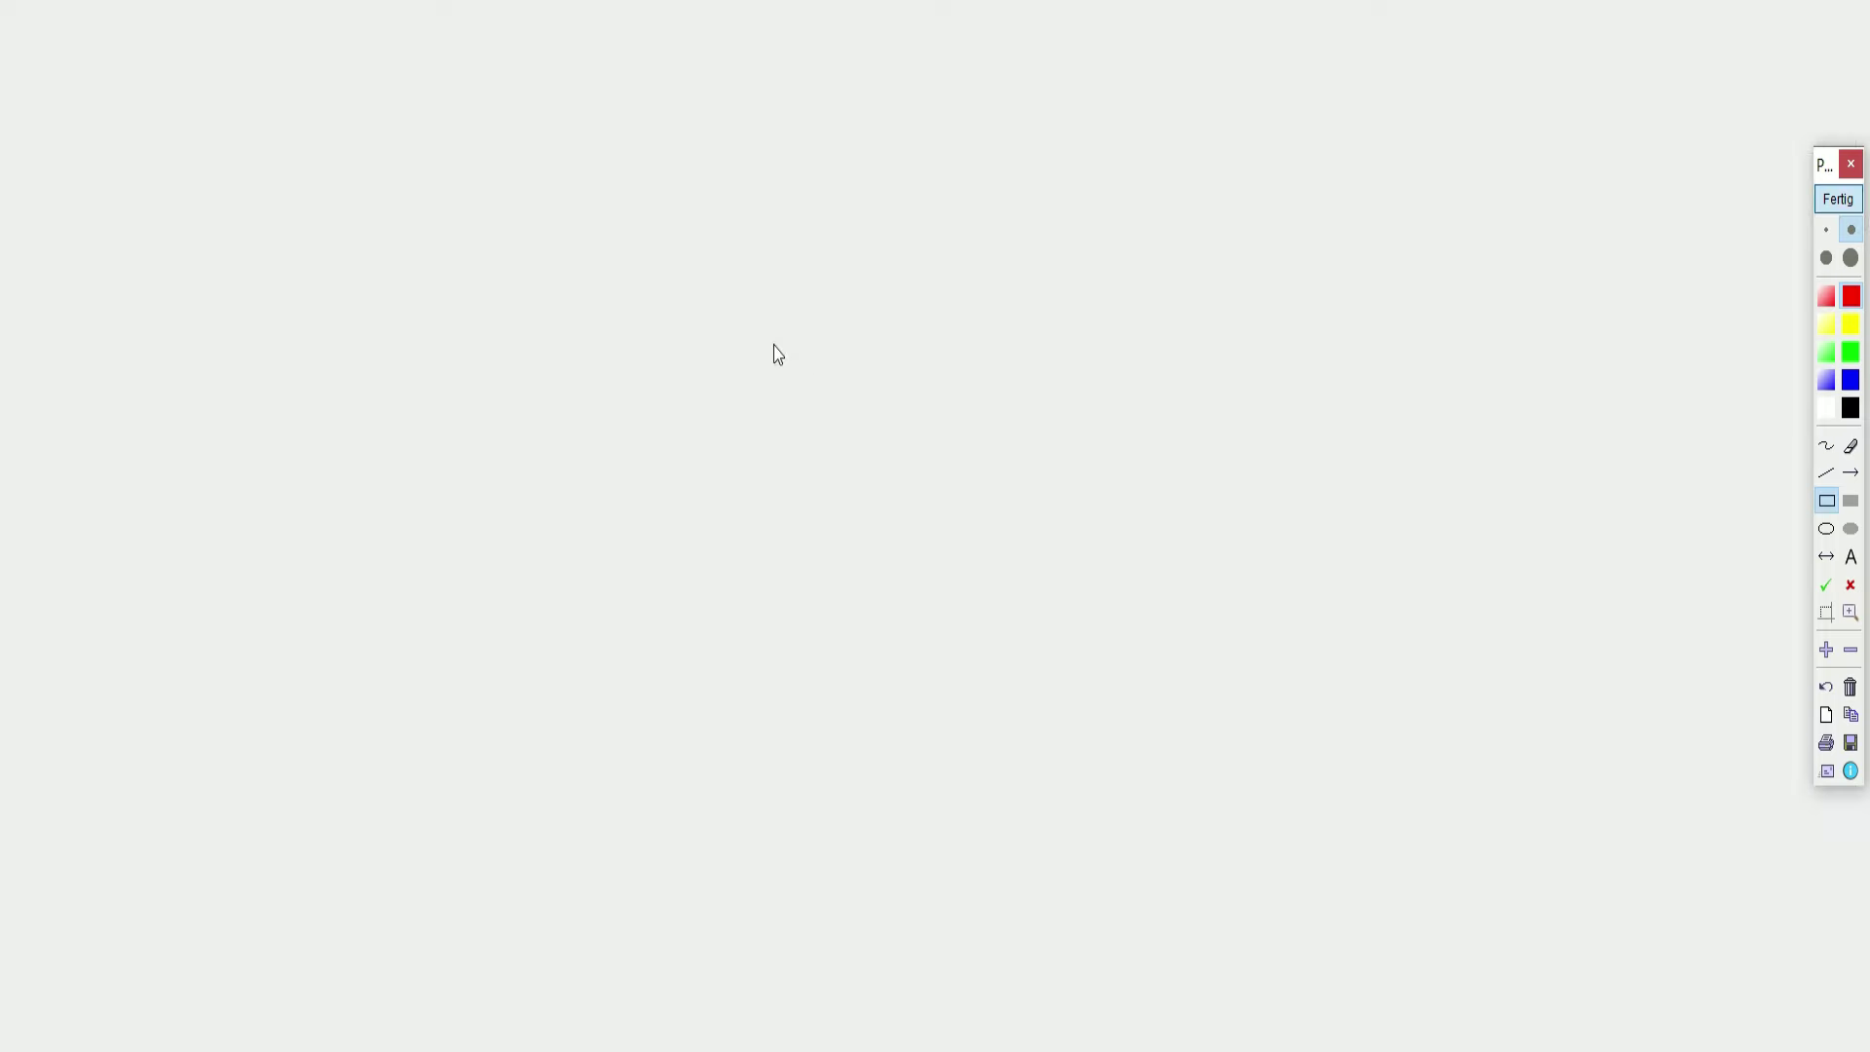
pyautogui.moveTo(581, 323)
pyautogui.mouseDown()
pyautogui.moveTo(686, 375)
pyautogui.moveTo(1035, 392)
pyautogui.moveTo(1057, 375)
pyautogui.mouseUp()
pyautogui.click(1838, 199)
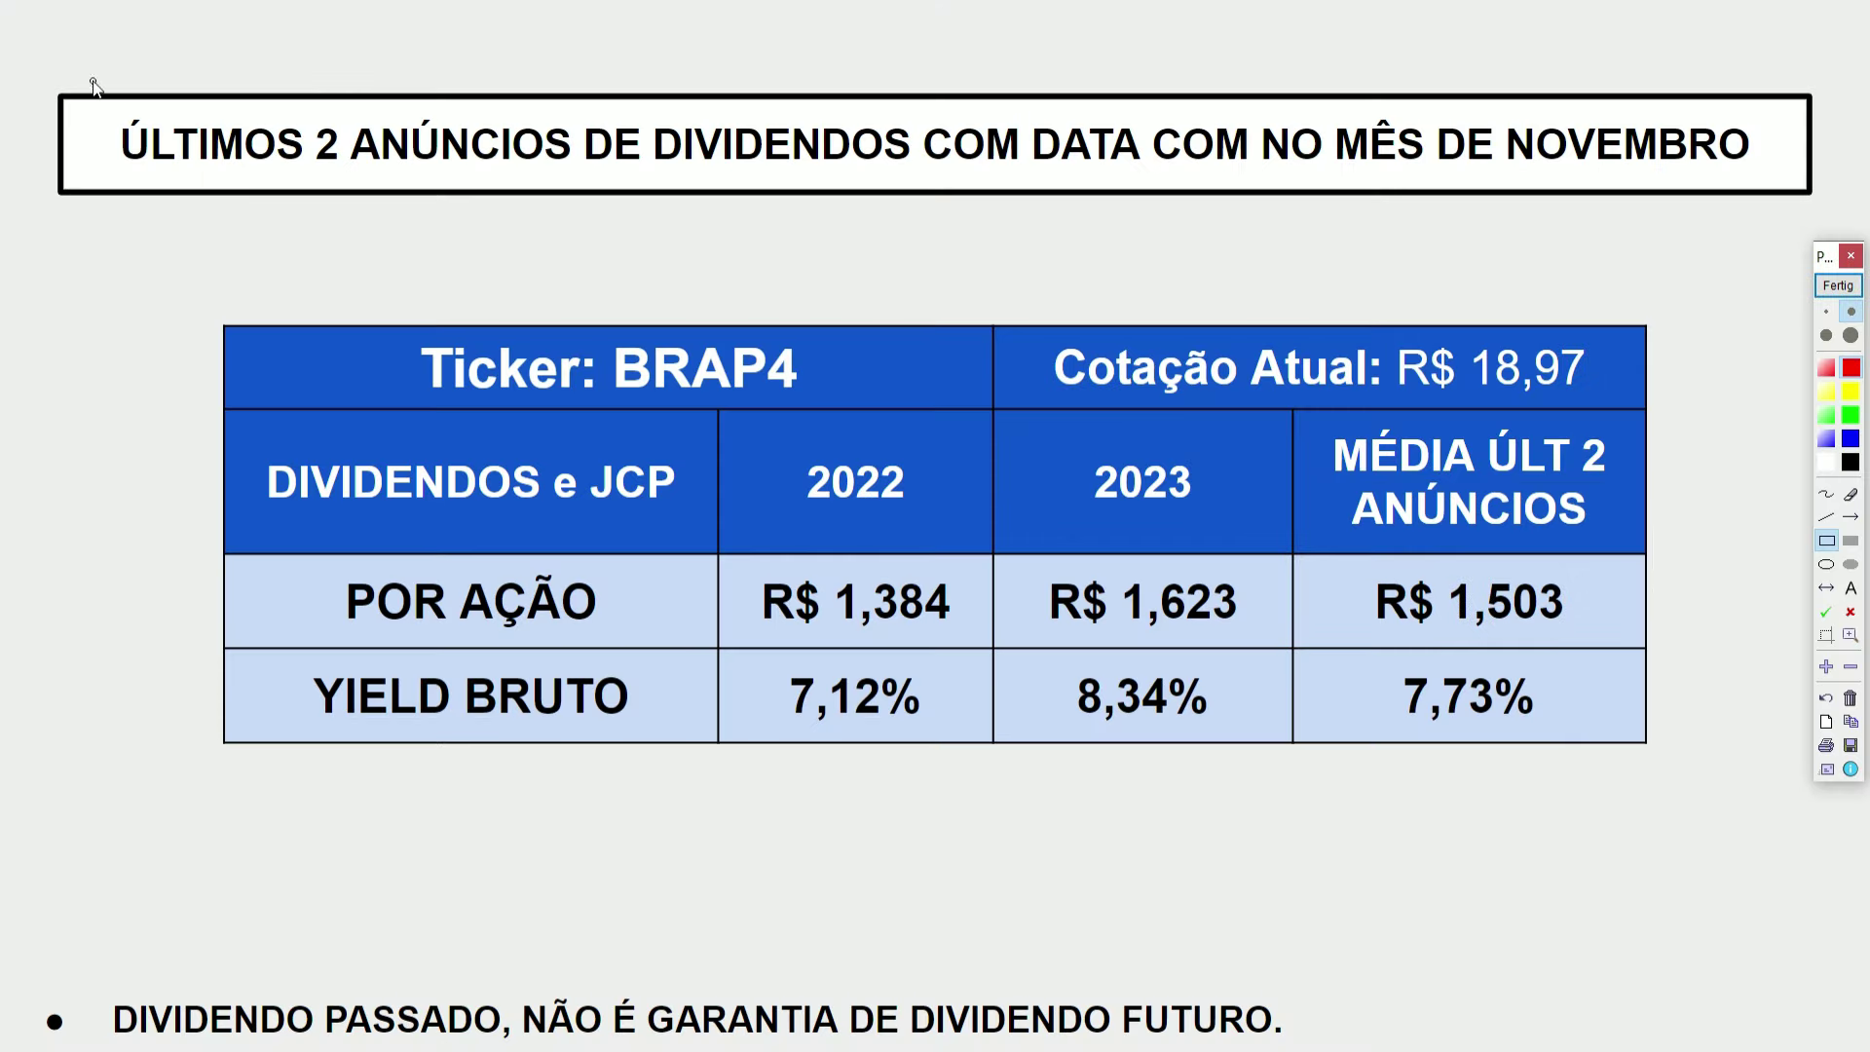
# - Mark the BRAP4 November dividends title, the 2022 and 2023 figures, and the two-announcement average values with red rectangles
pyautogui.moveTo(92, 80)
pyautogui.mouseDown()
pyautogui.moveTo(1516, 172)
pyautogui.moveTo(1764, 232)
pyautogui.moveTo(1778, 215)
pyautogui.mouseUp()
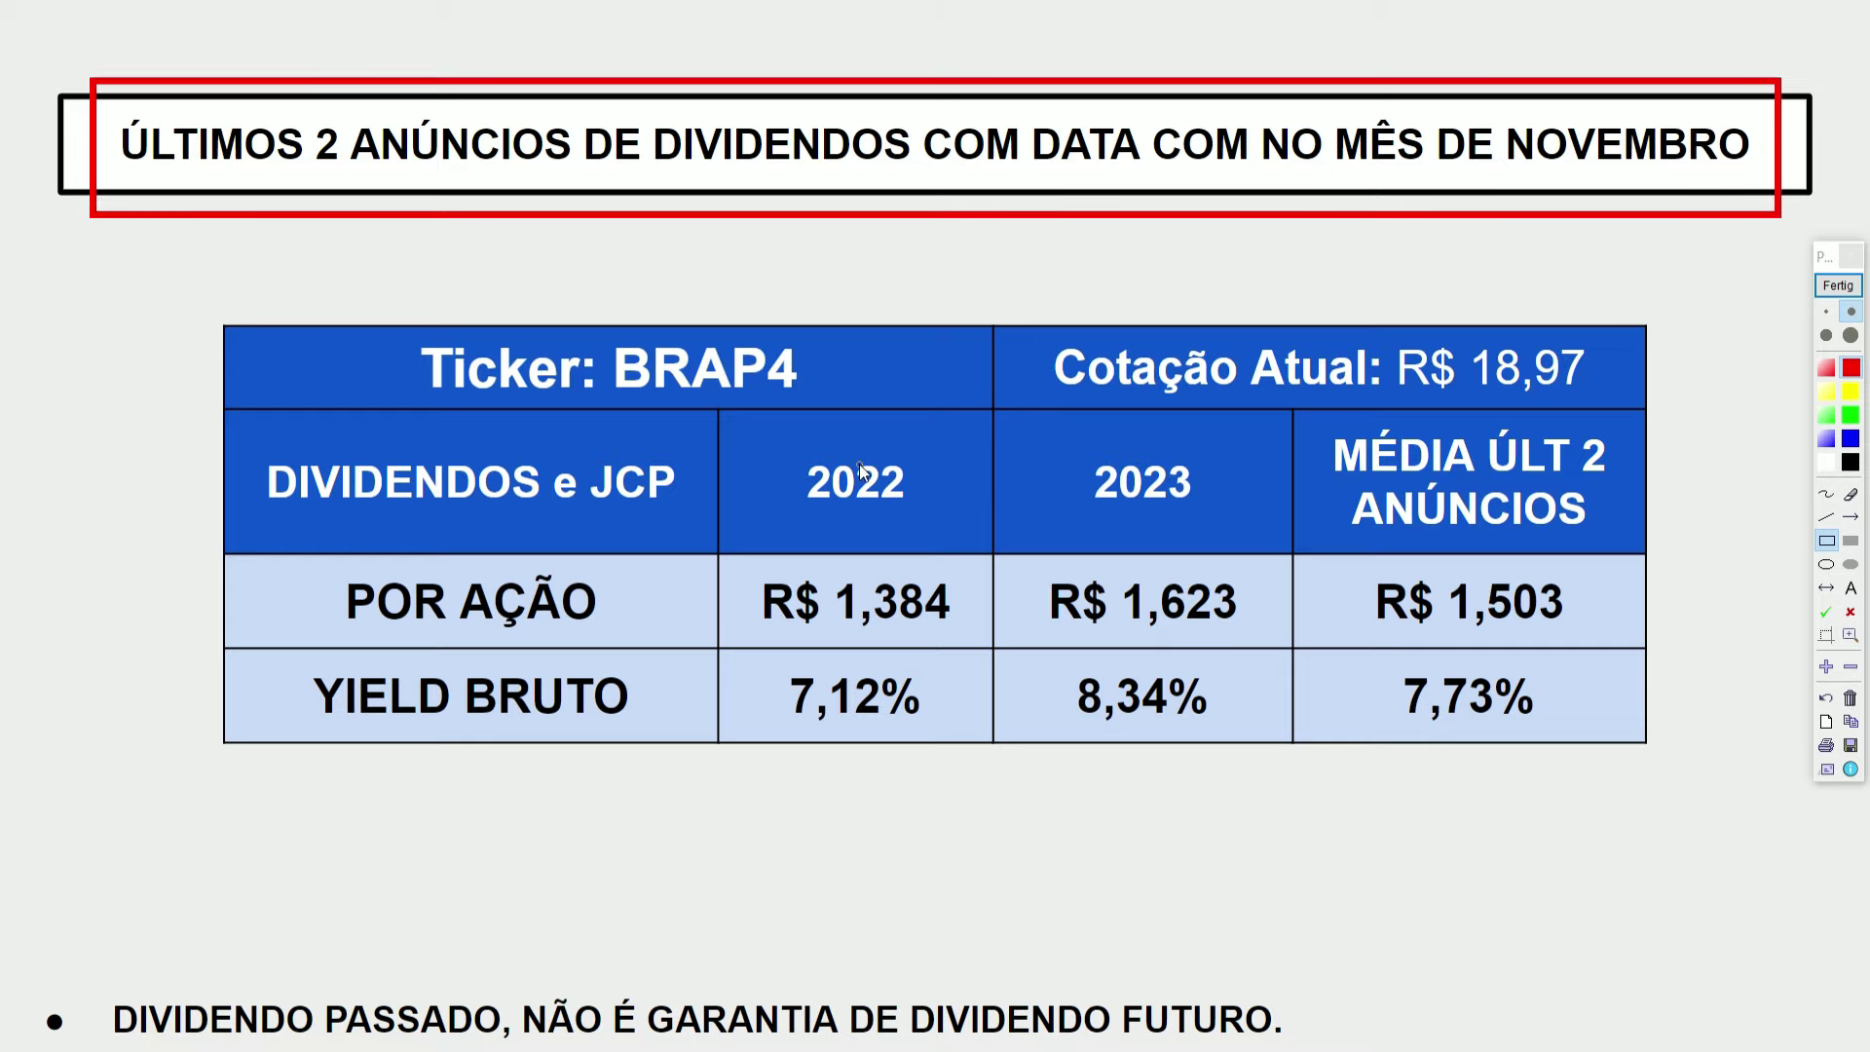
pyautogui.moveTo(783, 426); pyautogui.dragTo(921, 522)
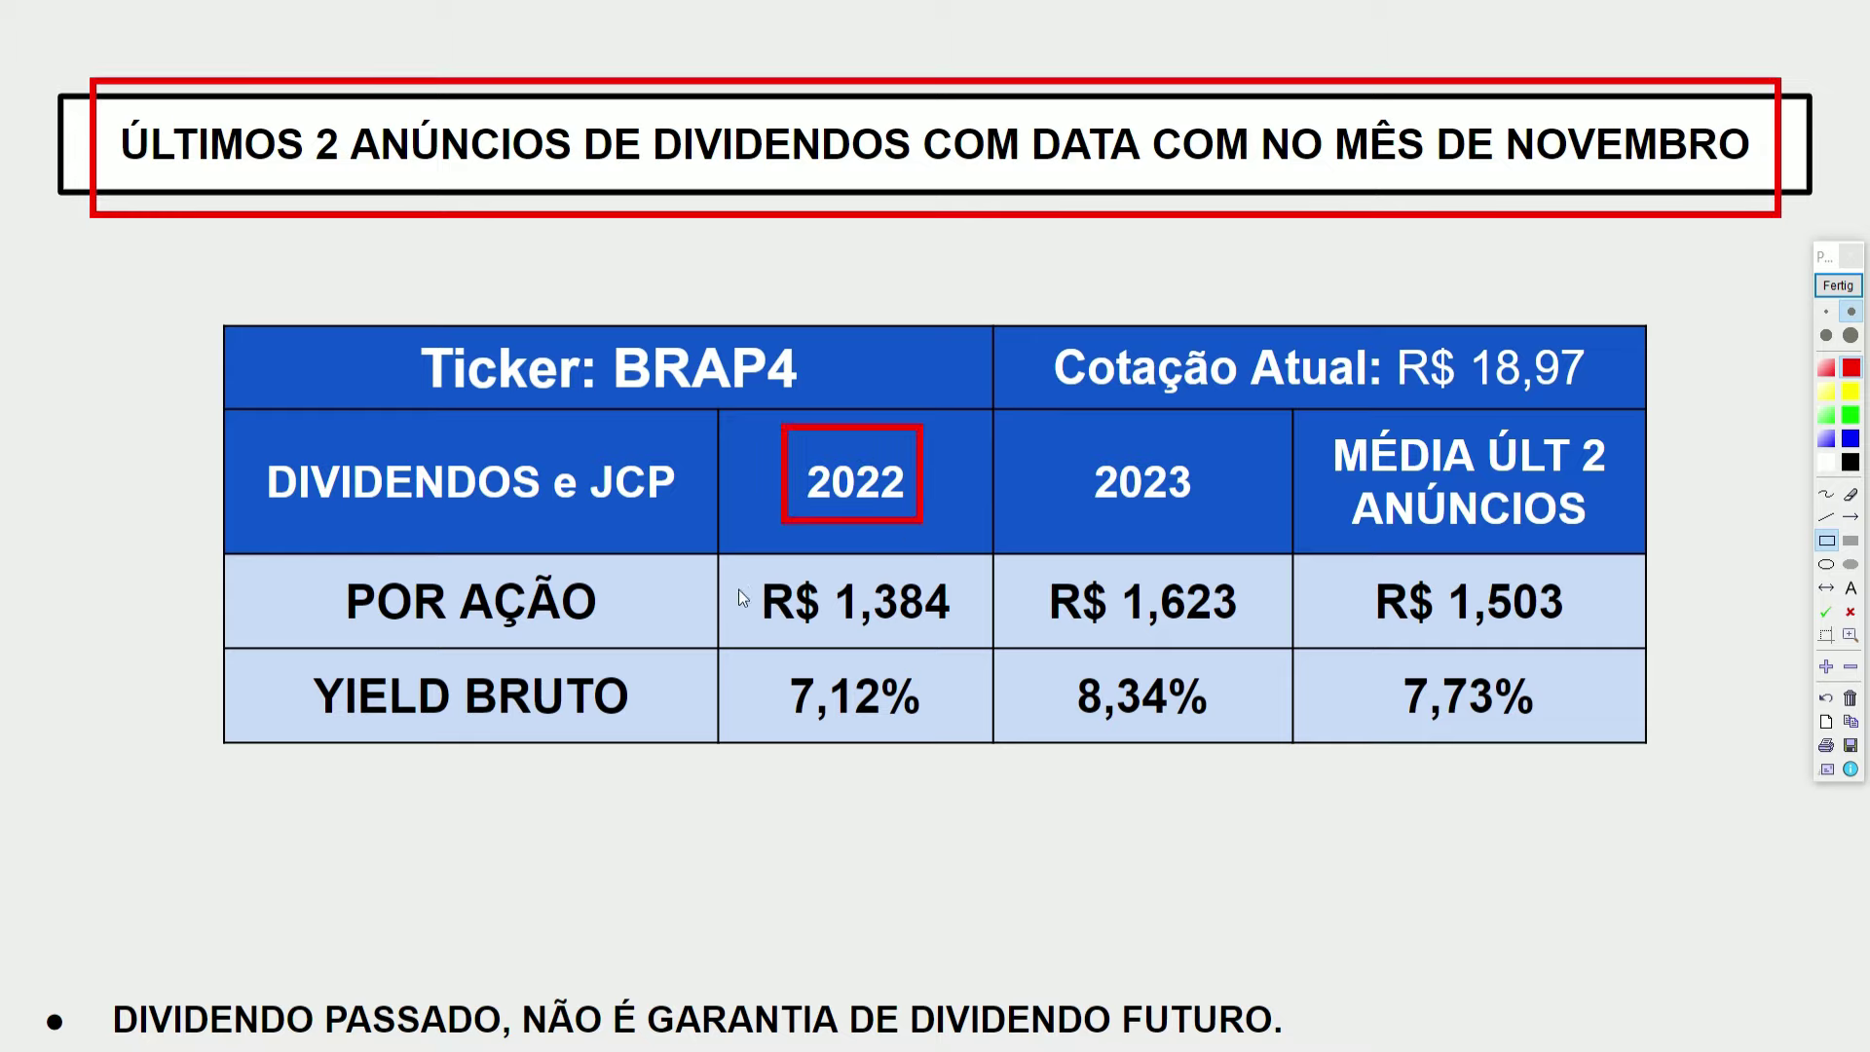
pyautogui.moveTo(738, 557); pyautogui.dragTo(976, 760)
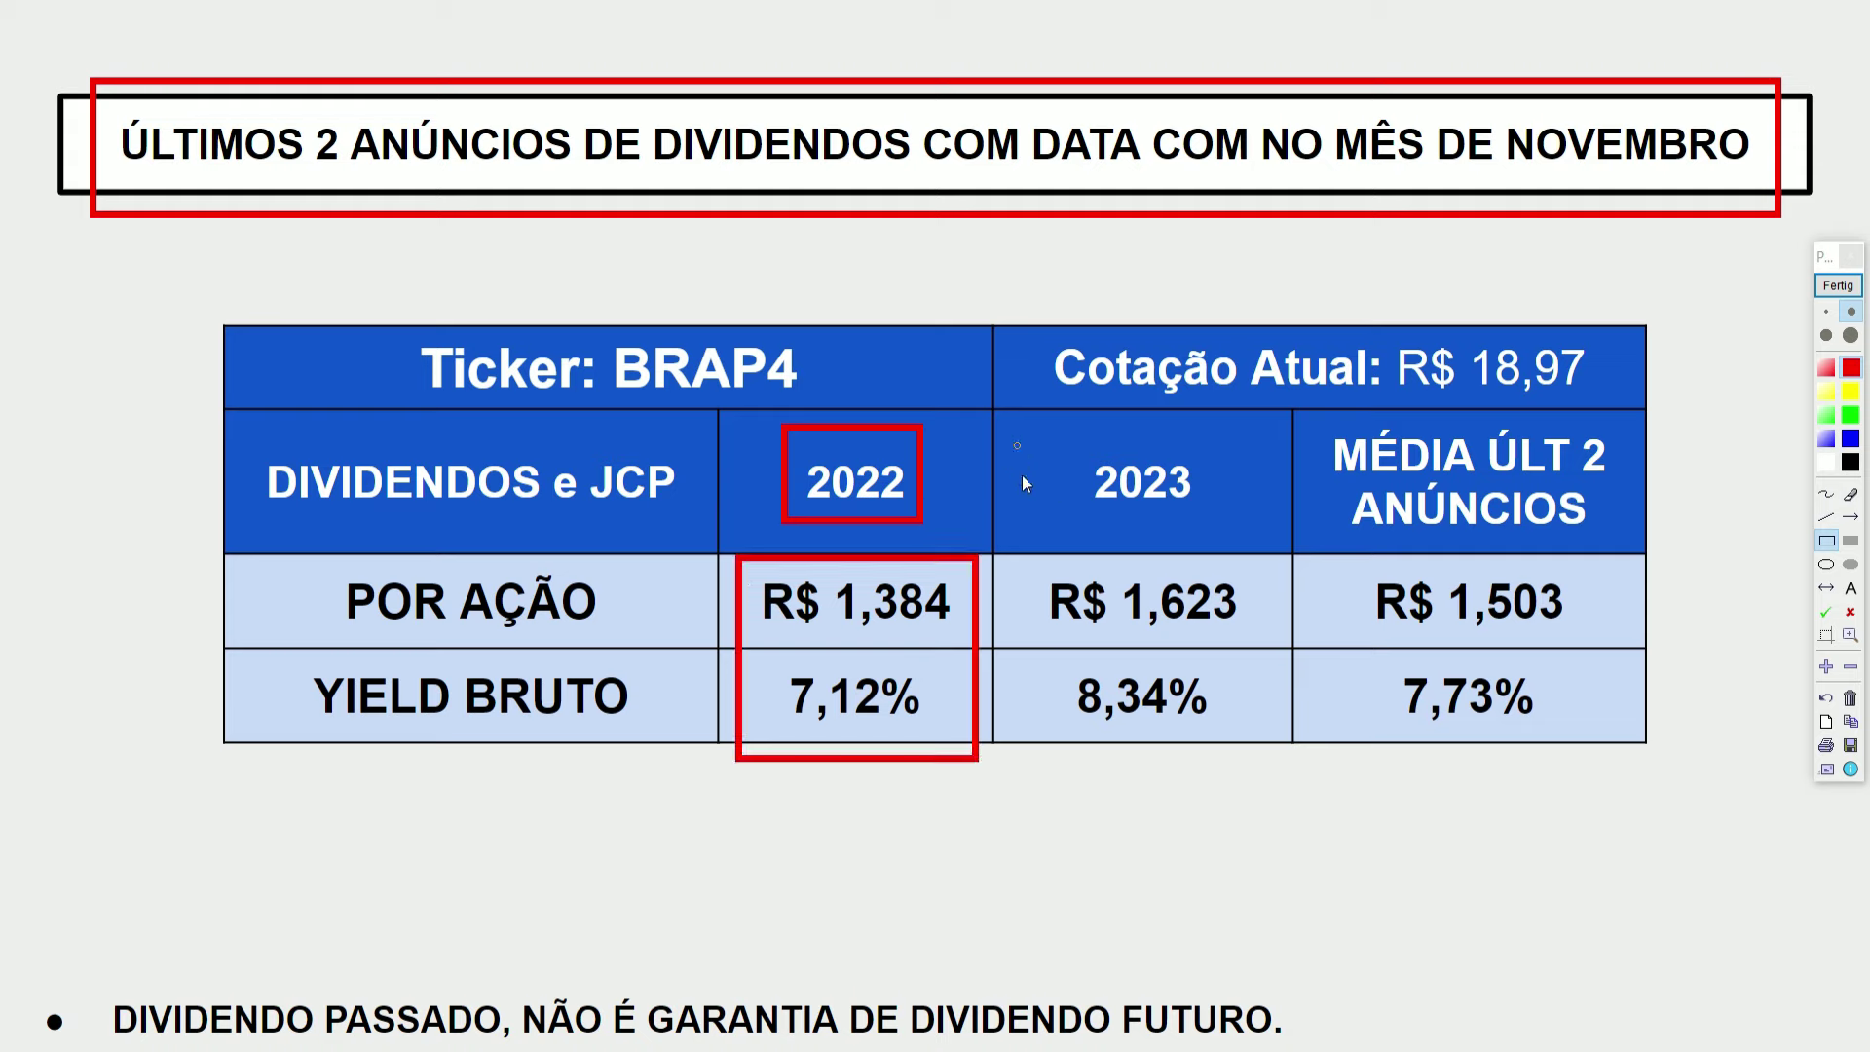
pyautogui.moveTo(1016, 443); pyautogui.dragTo(1292, 755)
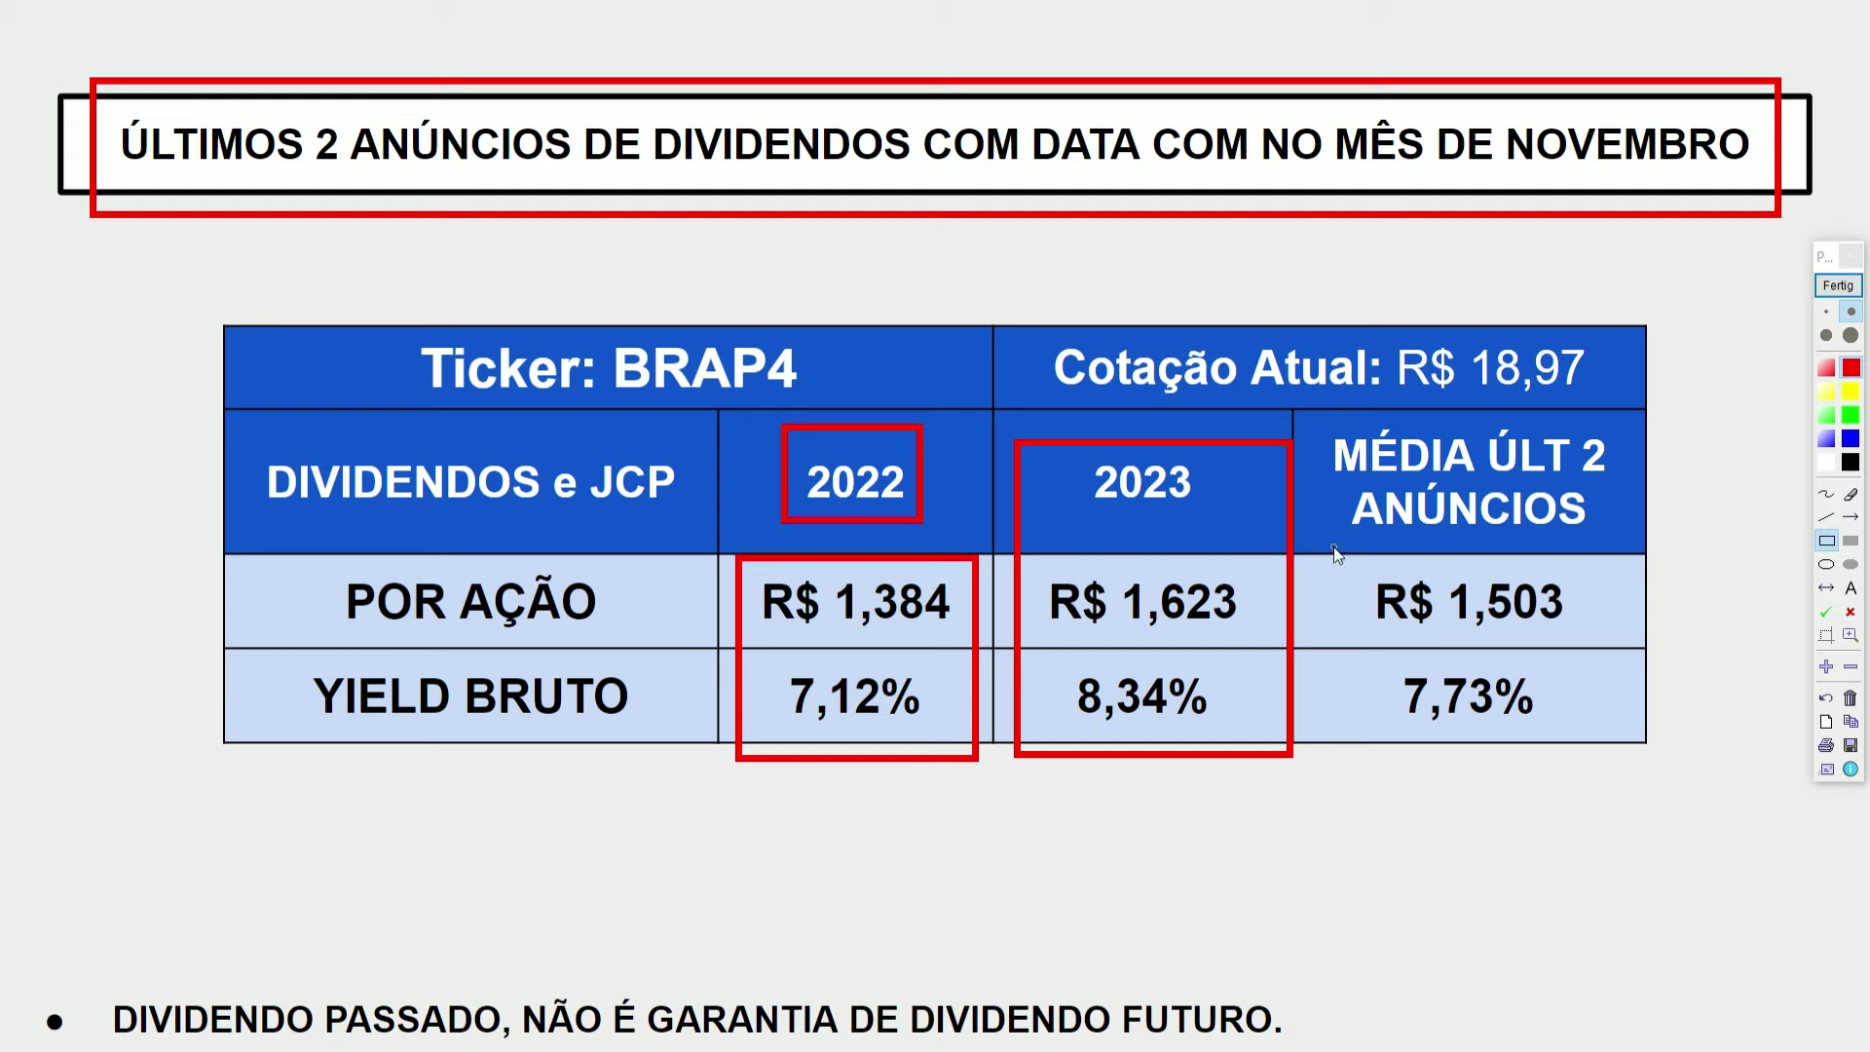
pyautogui.moveTo(1335, 553); pyautogui.dragTo(1639, 756)
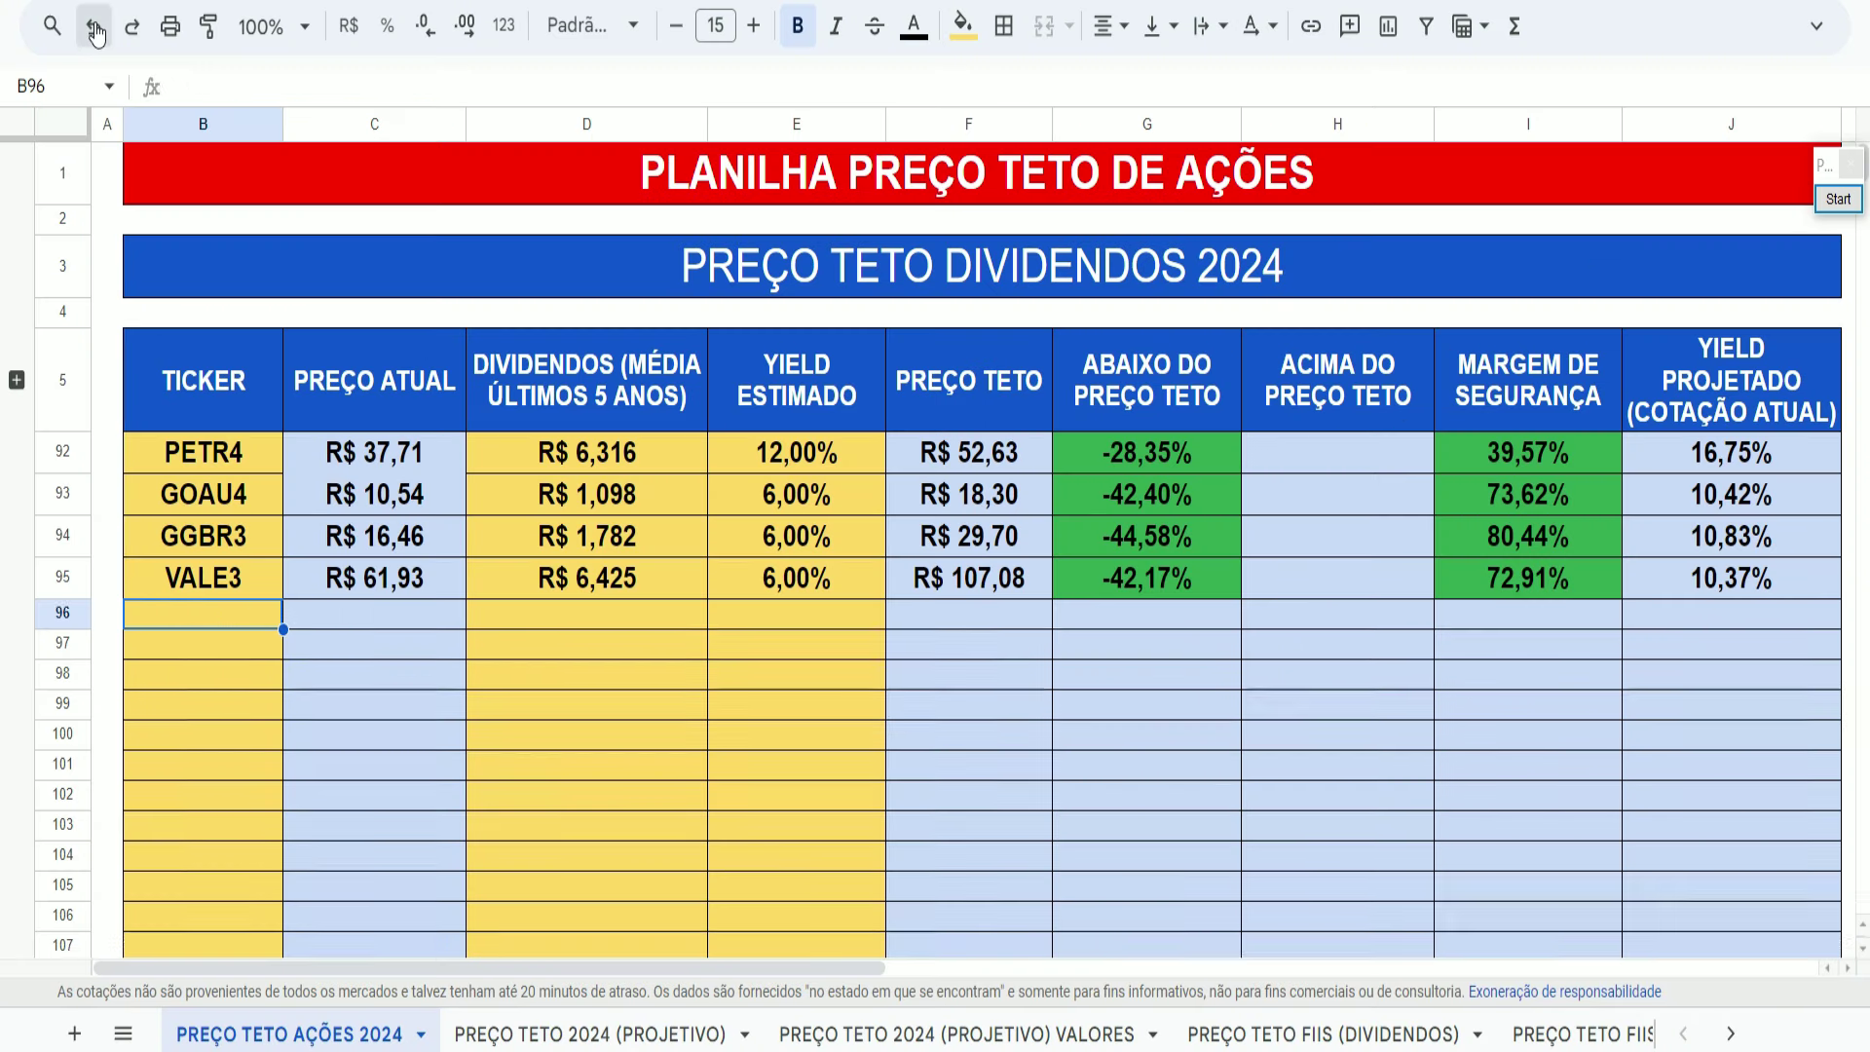
# - Restore row 96 of the ceiling price spreadsheet with ticker BRAP4, average dividends of R$ 2,980 and an estimated yield of 6%
pyautogui.click(94, 29)
pyautogui.click(94, 29)
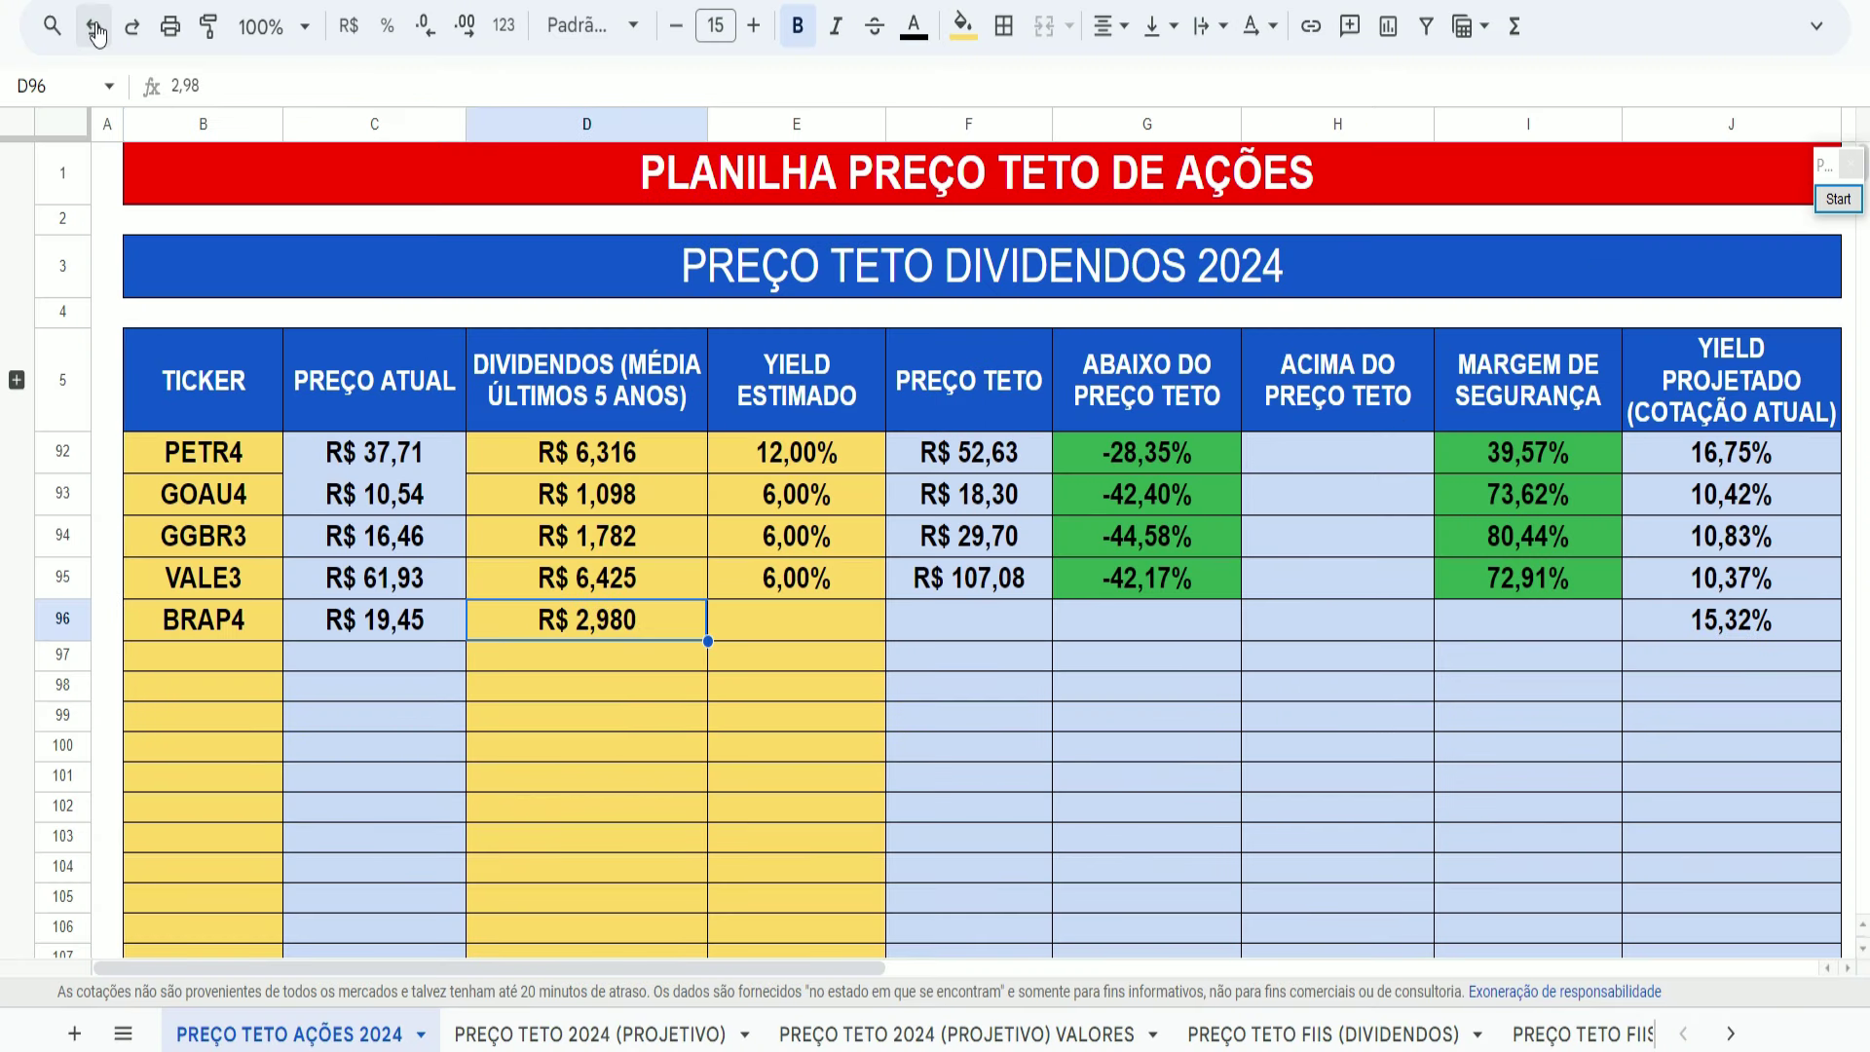
pyautogui.click(95, 29)
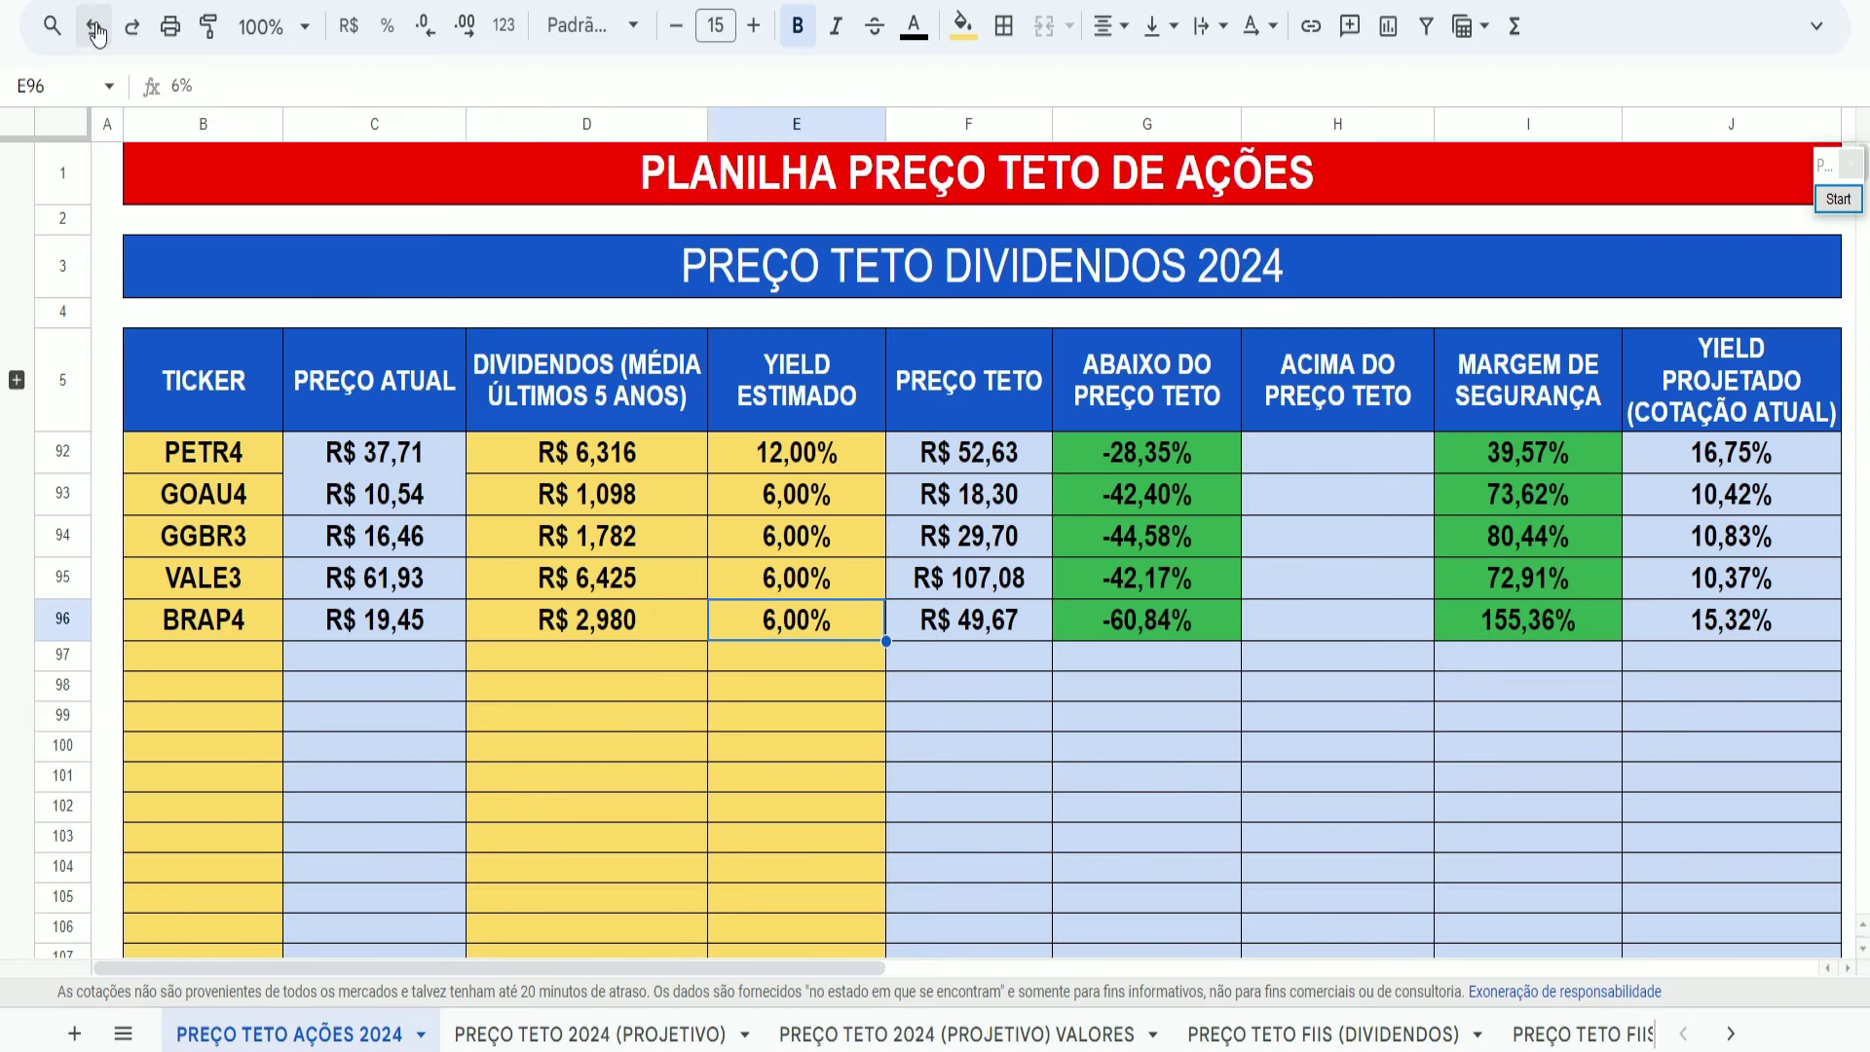
pyautogui.click(531, 585)
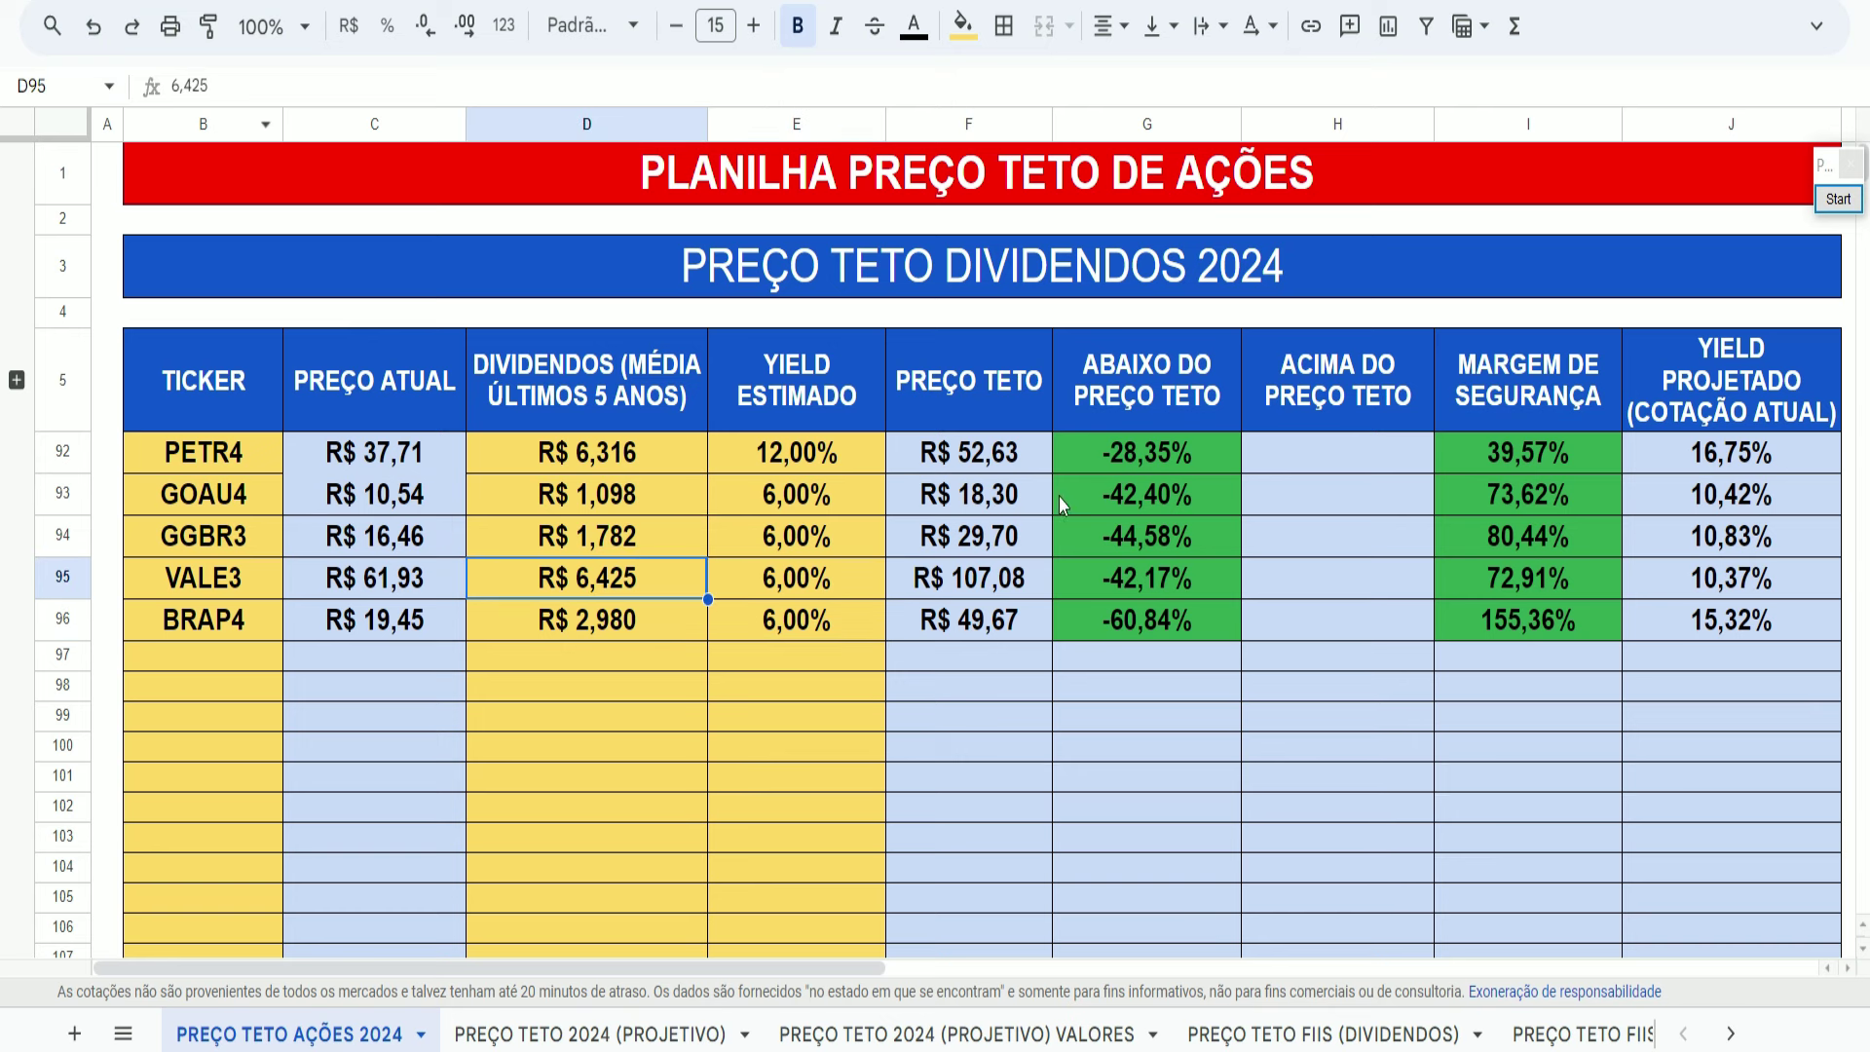
# - Mark BRAP4's ceiling price with a red rectangle, and clear the annotation
pyautogui.click(1837, 199)
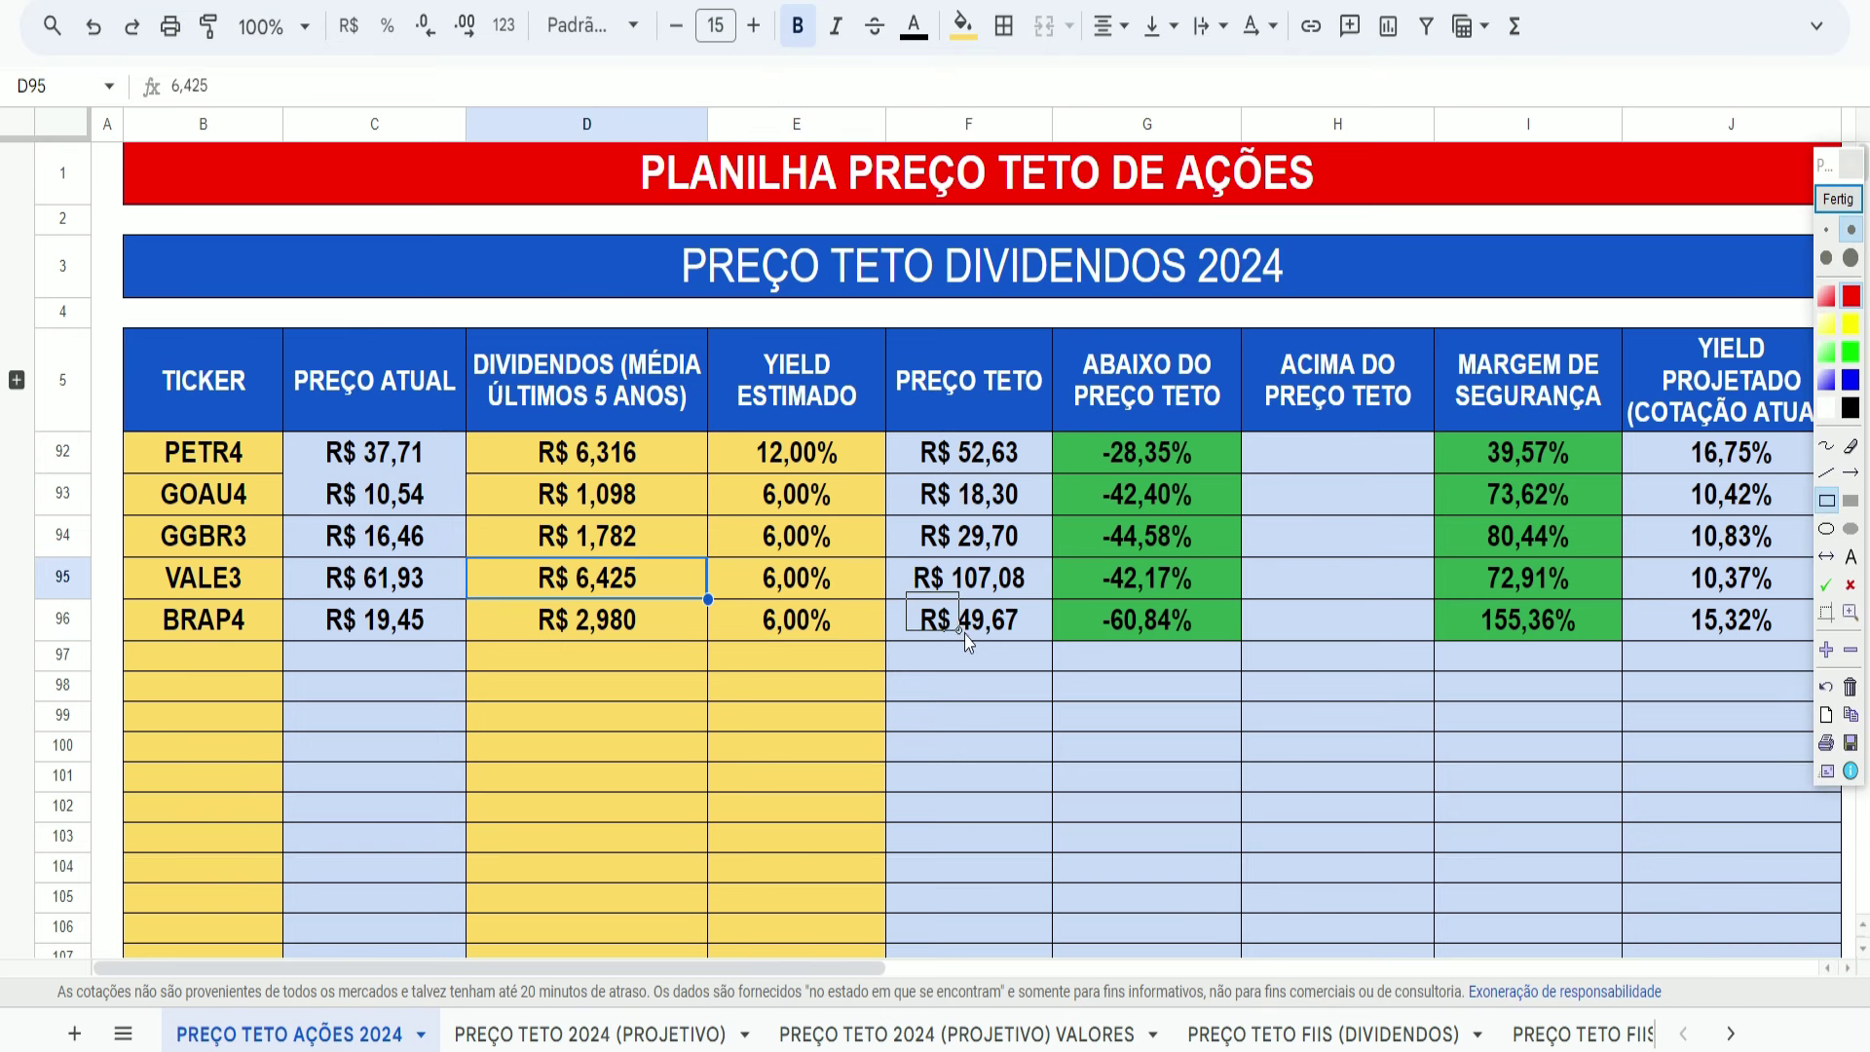
pyautogui.moveTo(906, 591); pyautogui.dragTo(1039, 642)
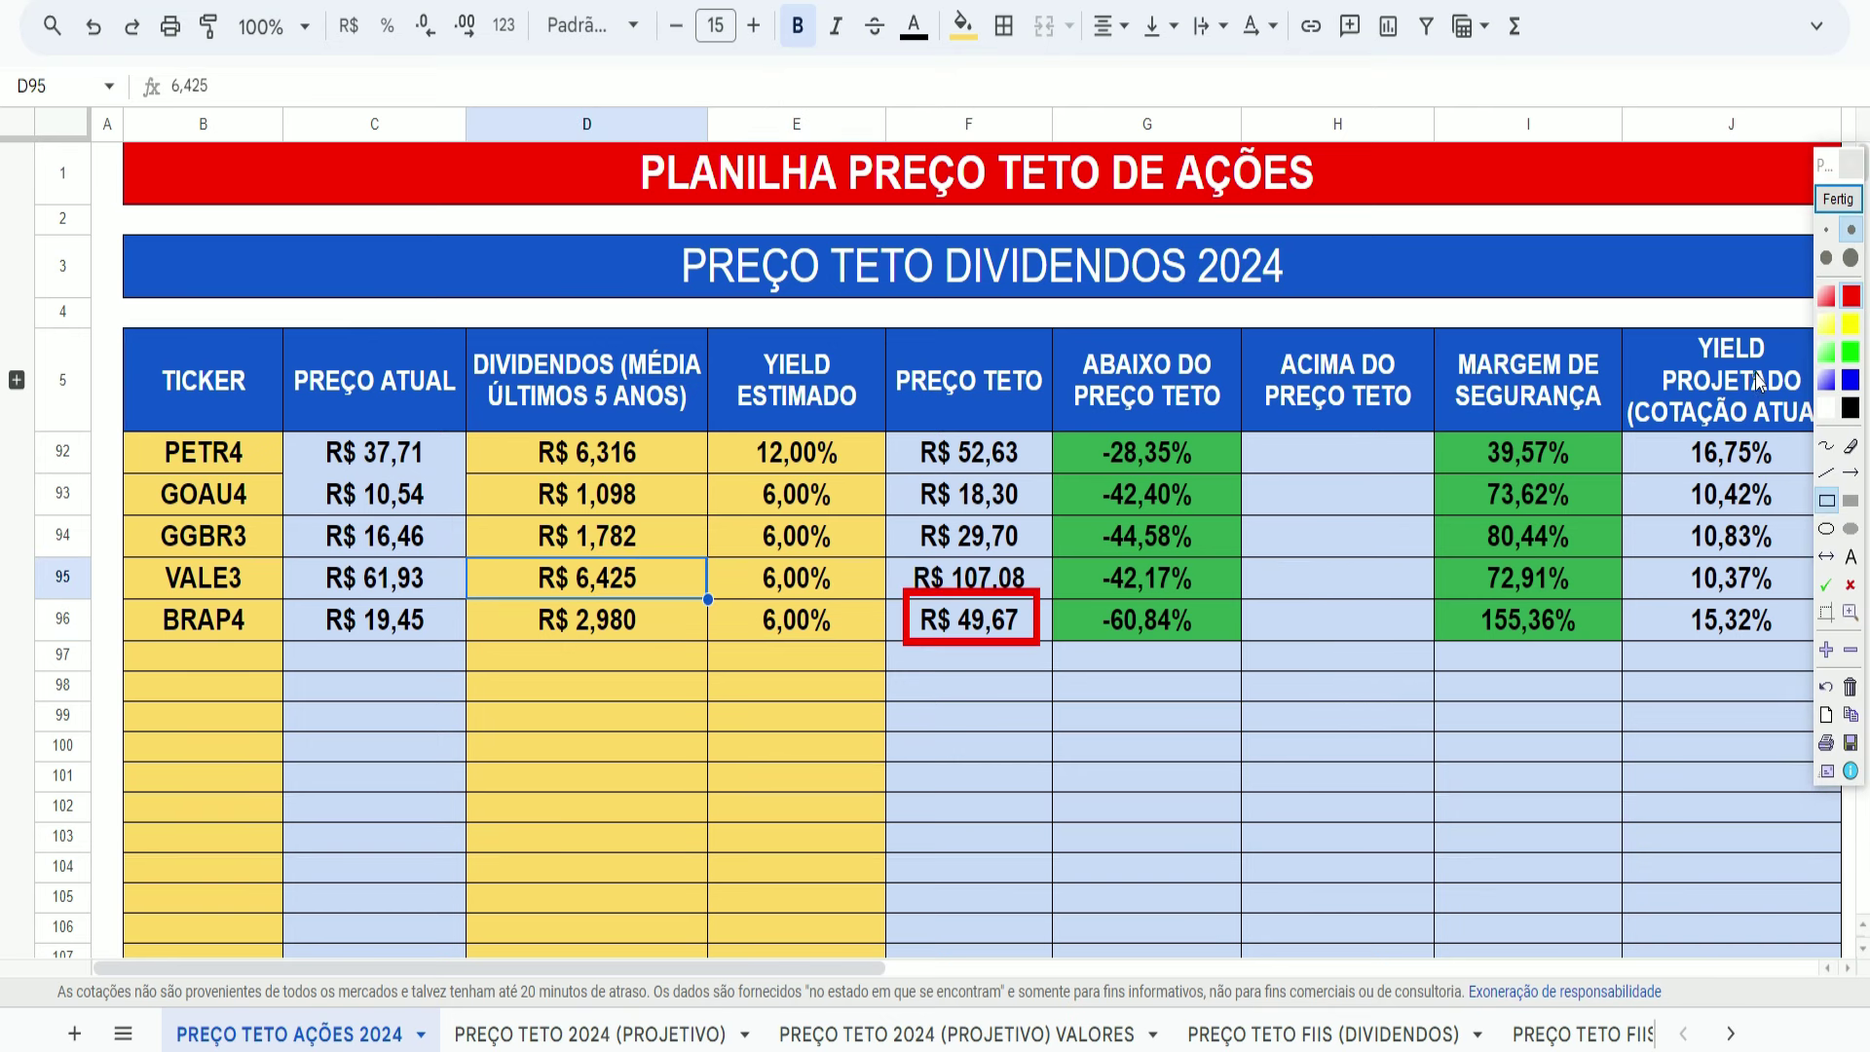
pyautogui.click(1851, 688)
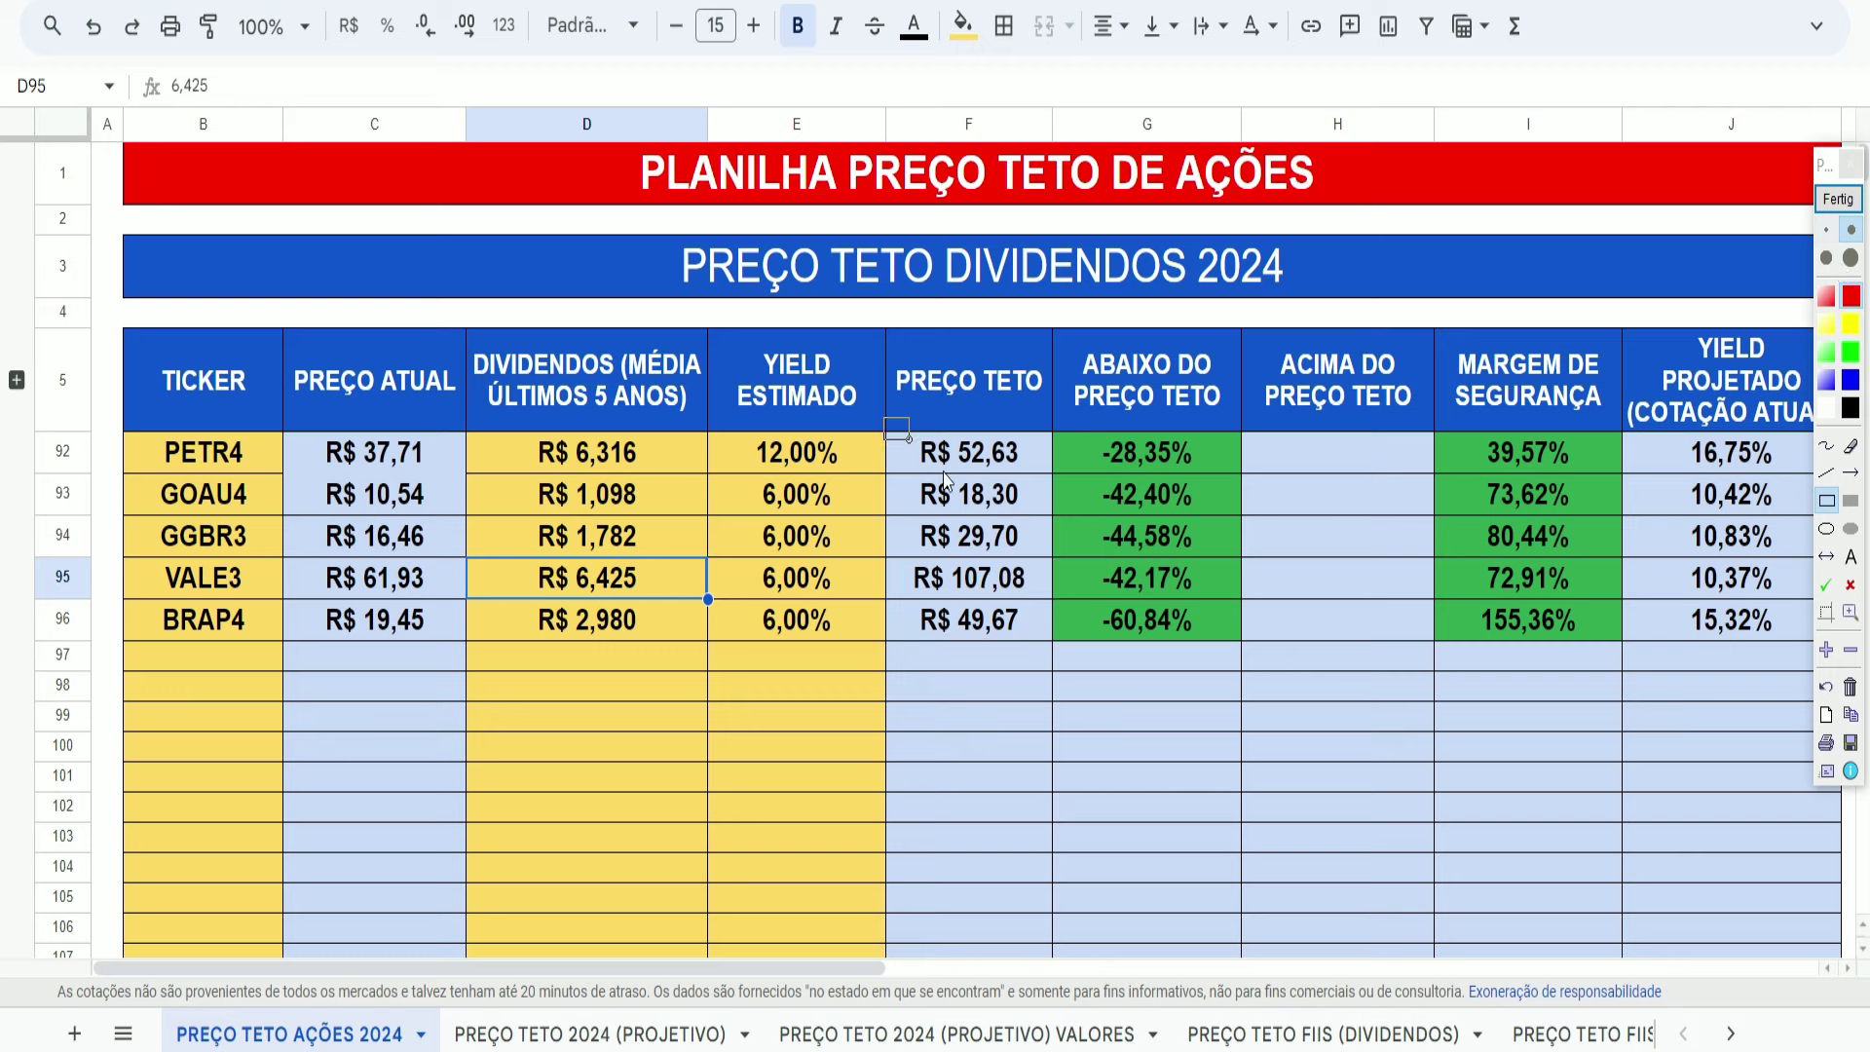
# - Mark the ceiling prices in rows 92 to 96, the 6% estimated yields and PETR4's 12% yield with red rectangles, ending the annotation
pyautogui.moveTo(882, 417); pyautogui.dragTo(1047, 659)
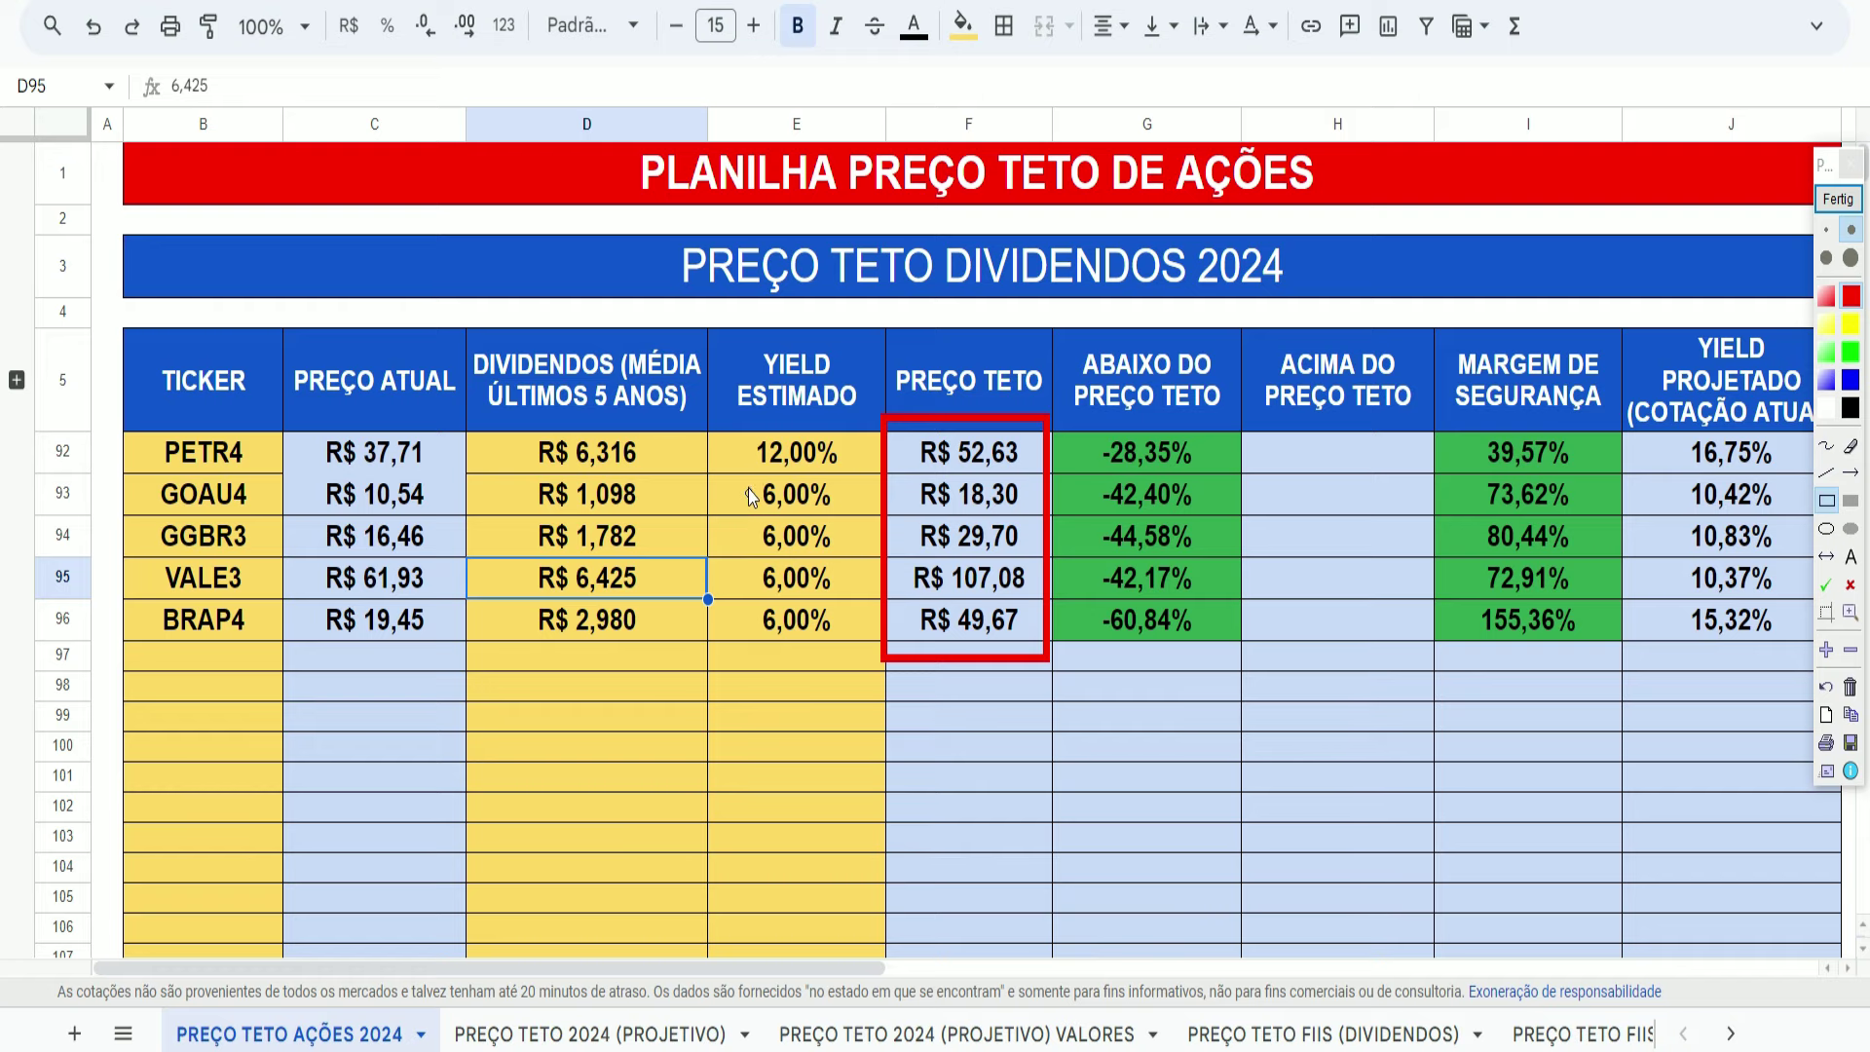
pyautogui.moveTo(740, 478); pyautogui.dragTo(852, 660)
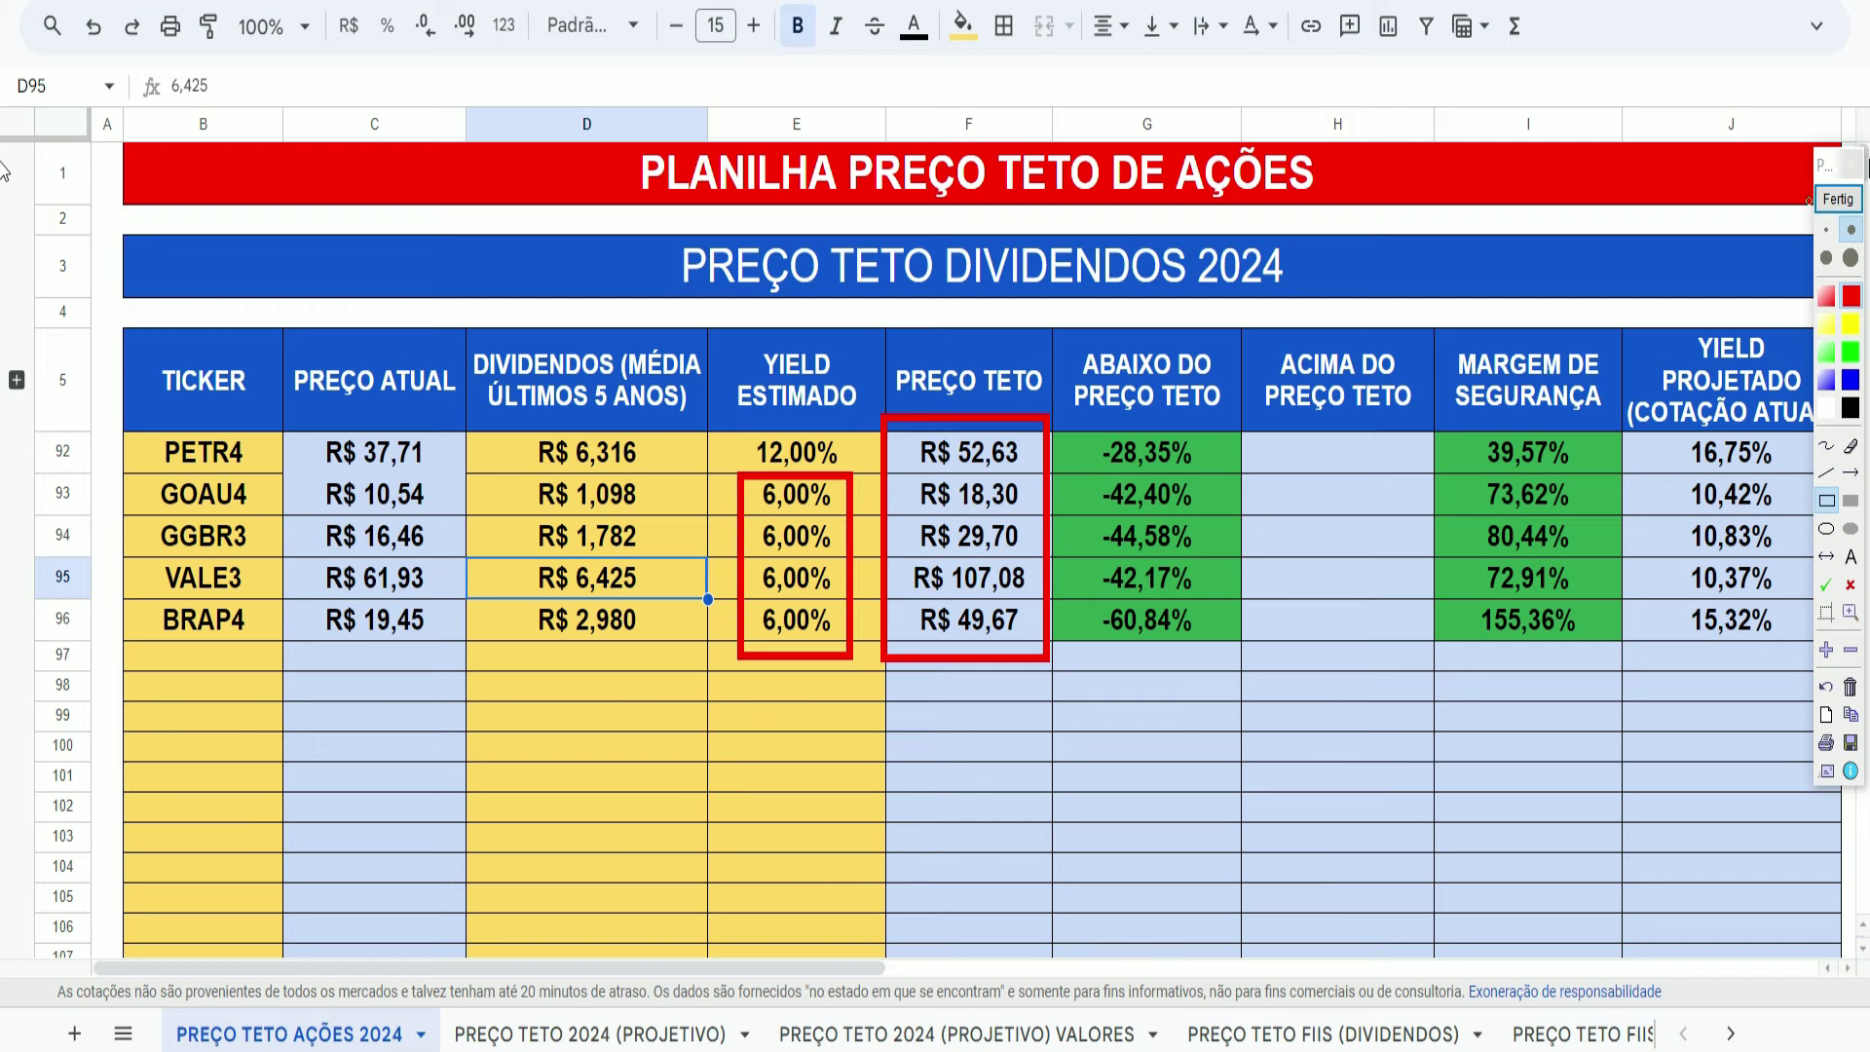
pyautogui.click(1850, 204)
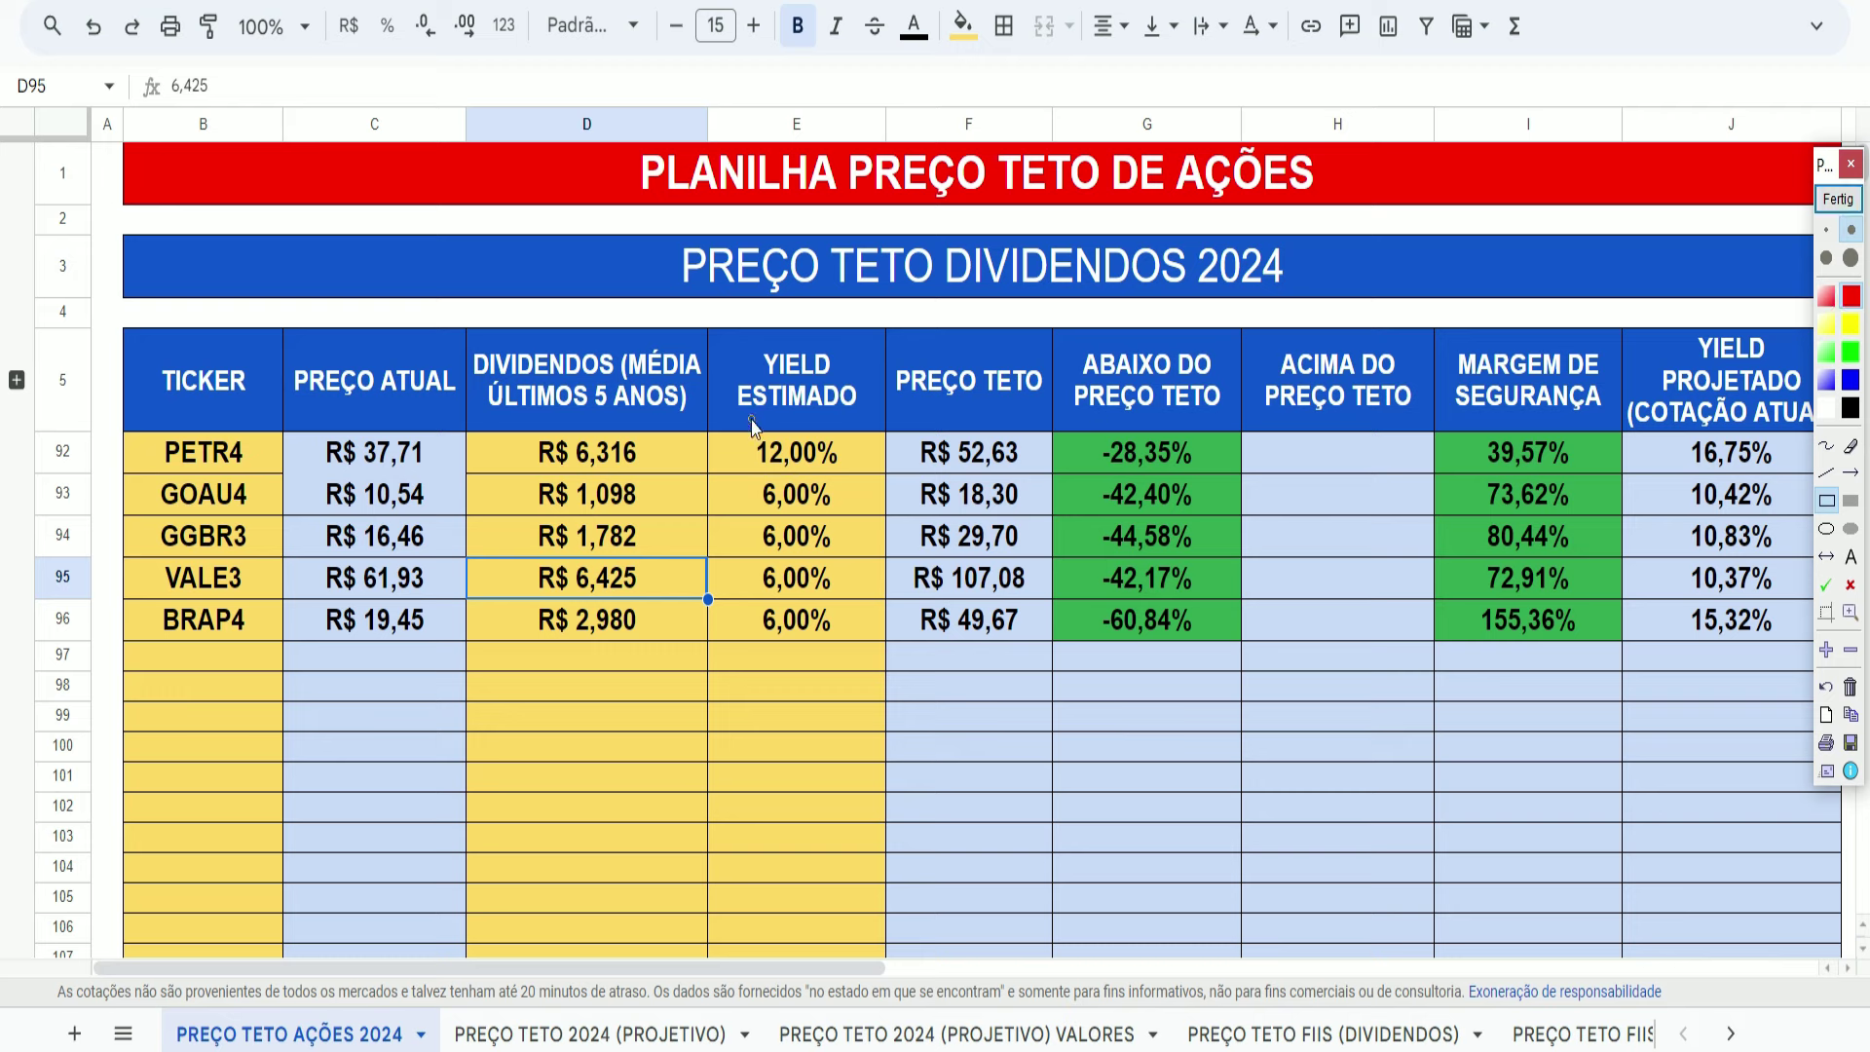
pyautogui.moveTo(732, 410)
pyautogui.mouseDown()
pyautogui.moveTo(784, 477)
pyautogui.moveTo(853, 484)
pyautogui.mouseUp()
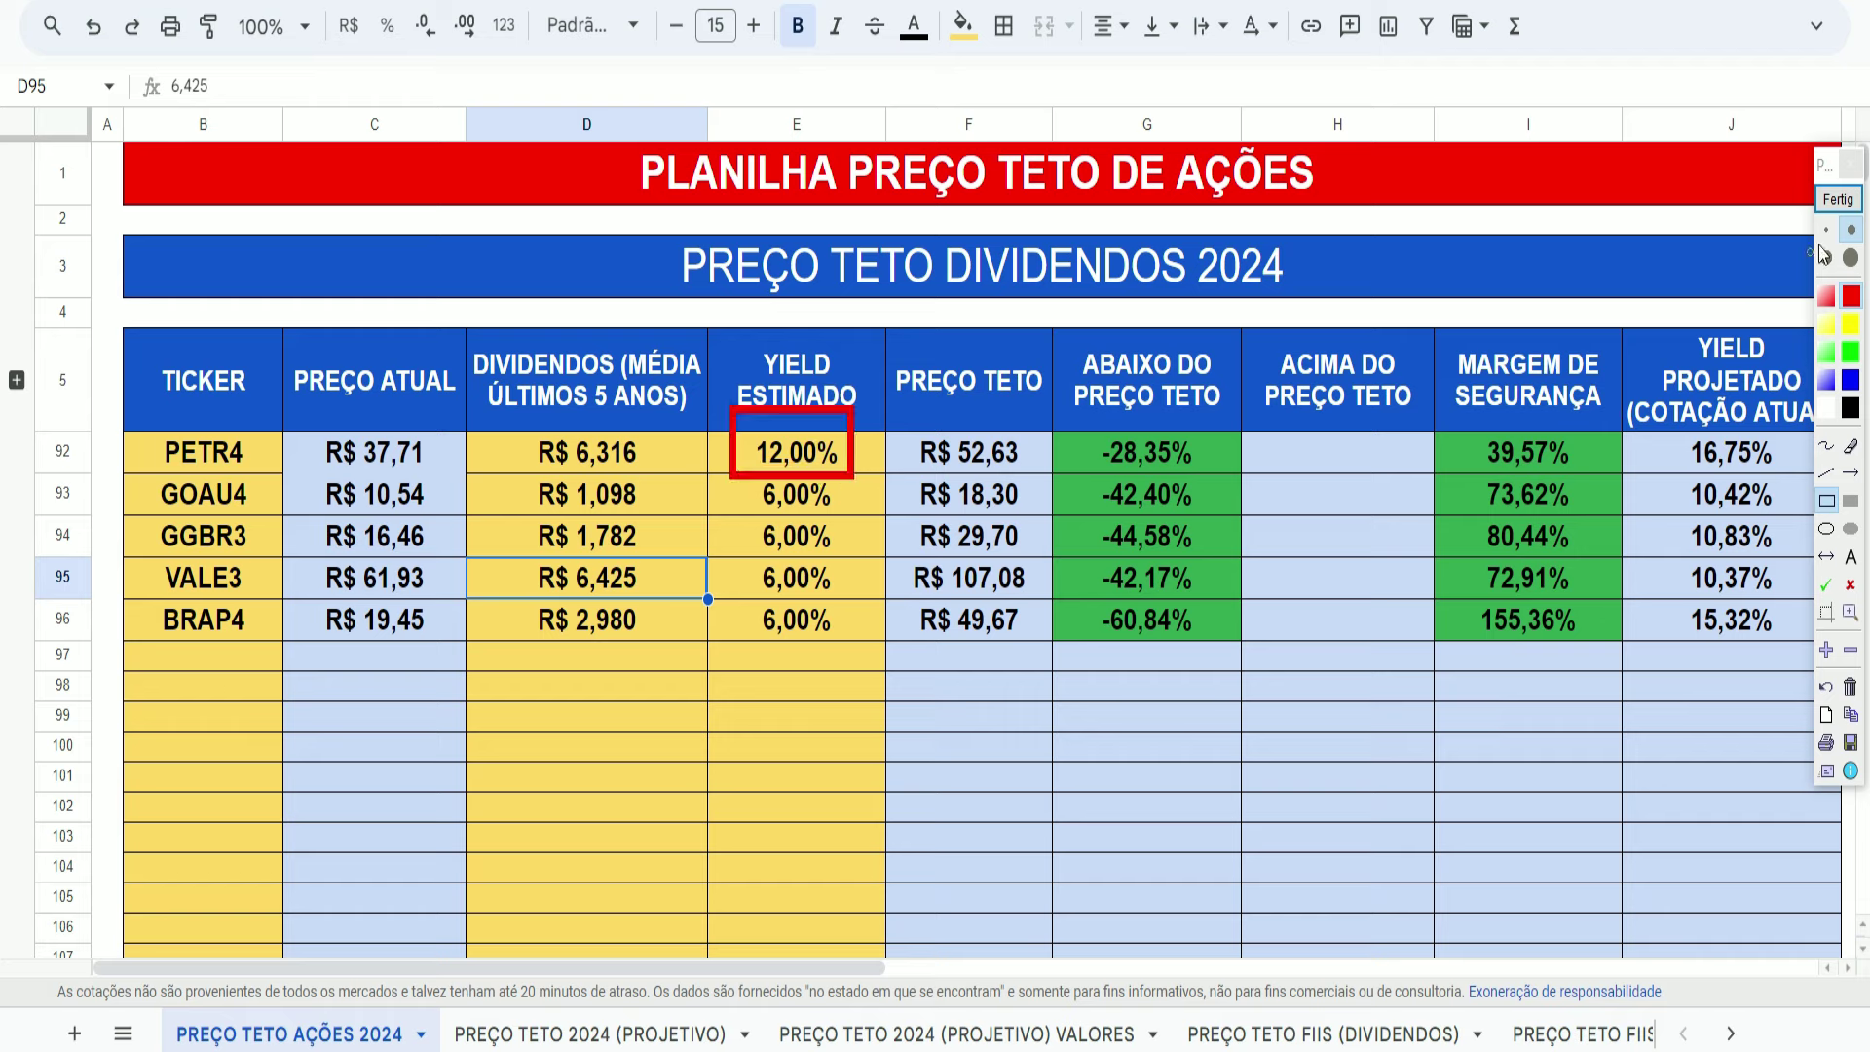
pyautogui.click(1838, 199)
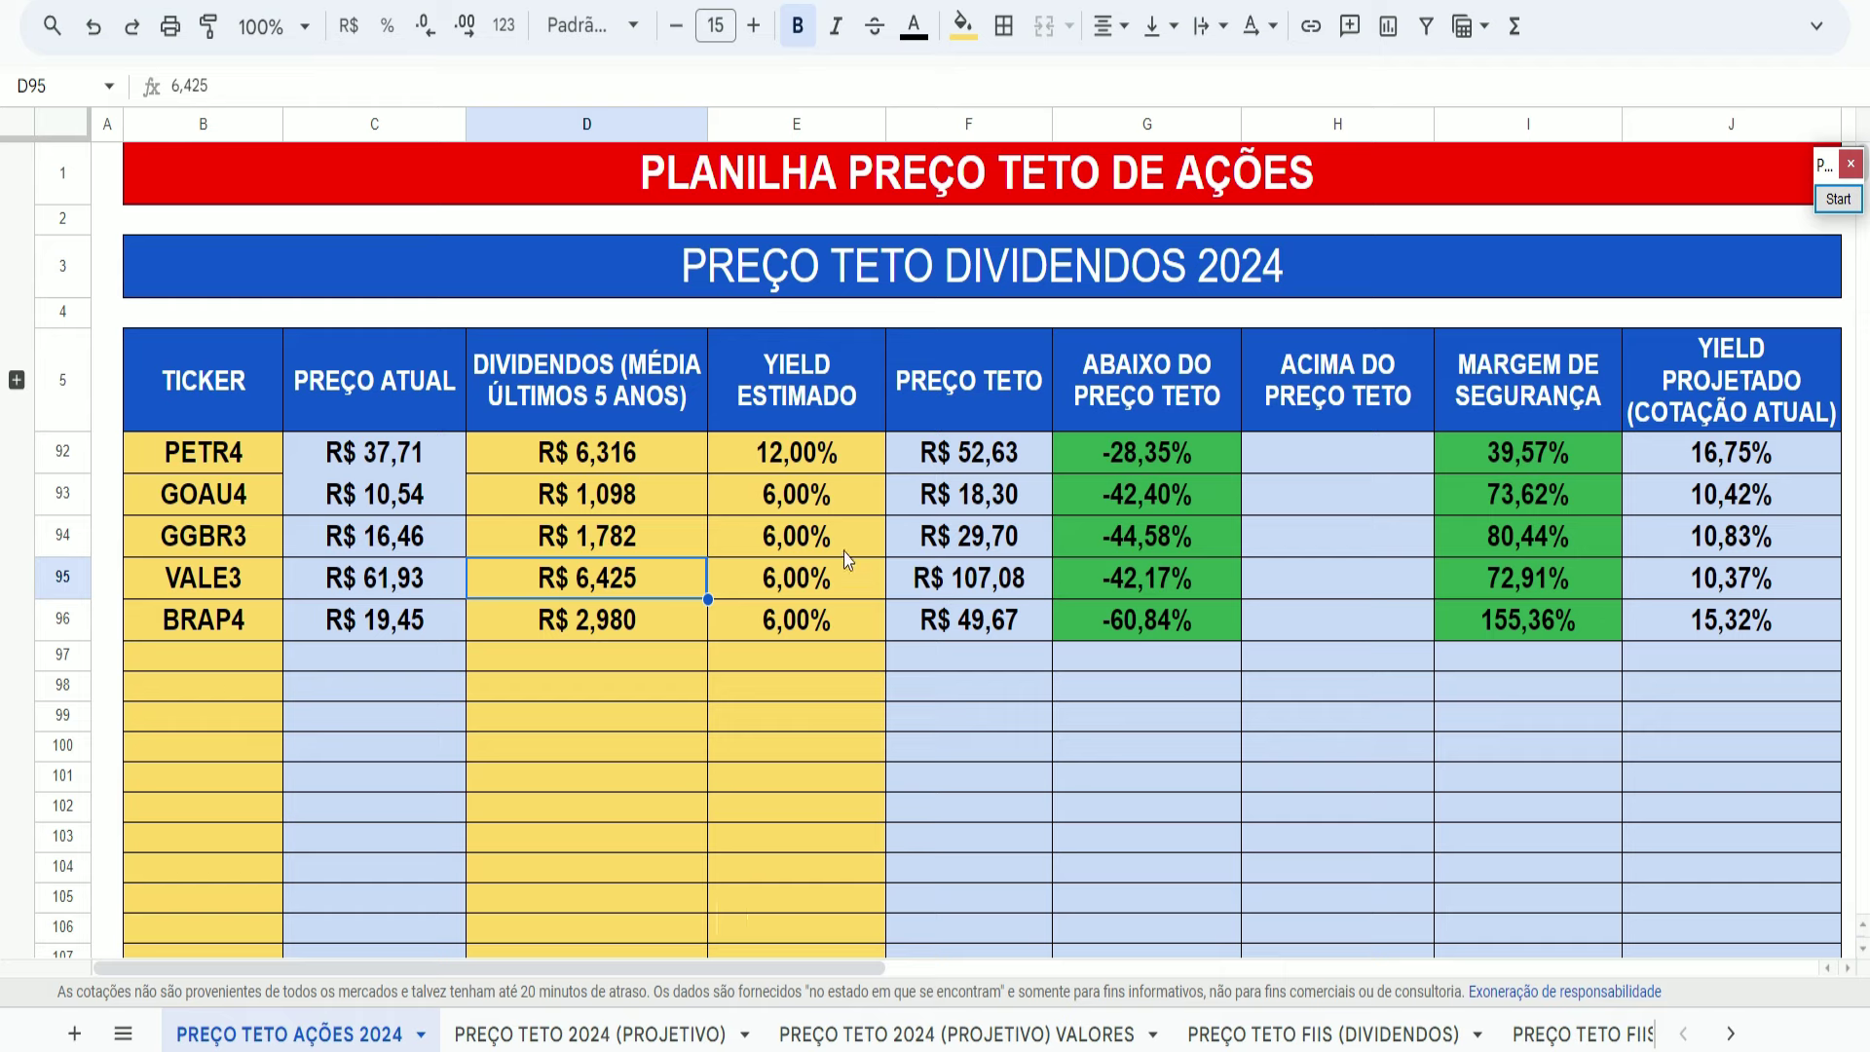
# - Set the estimated yield of GOAU4, GGBR3, VALE3 and BRAP4 to 8%
pyautogui.click(833, 504)
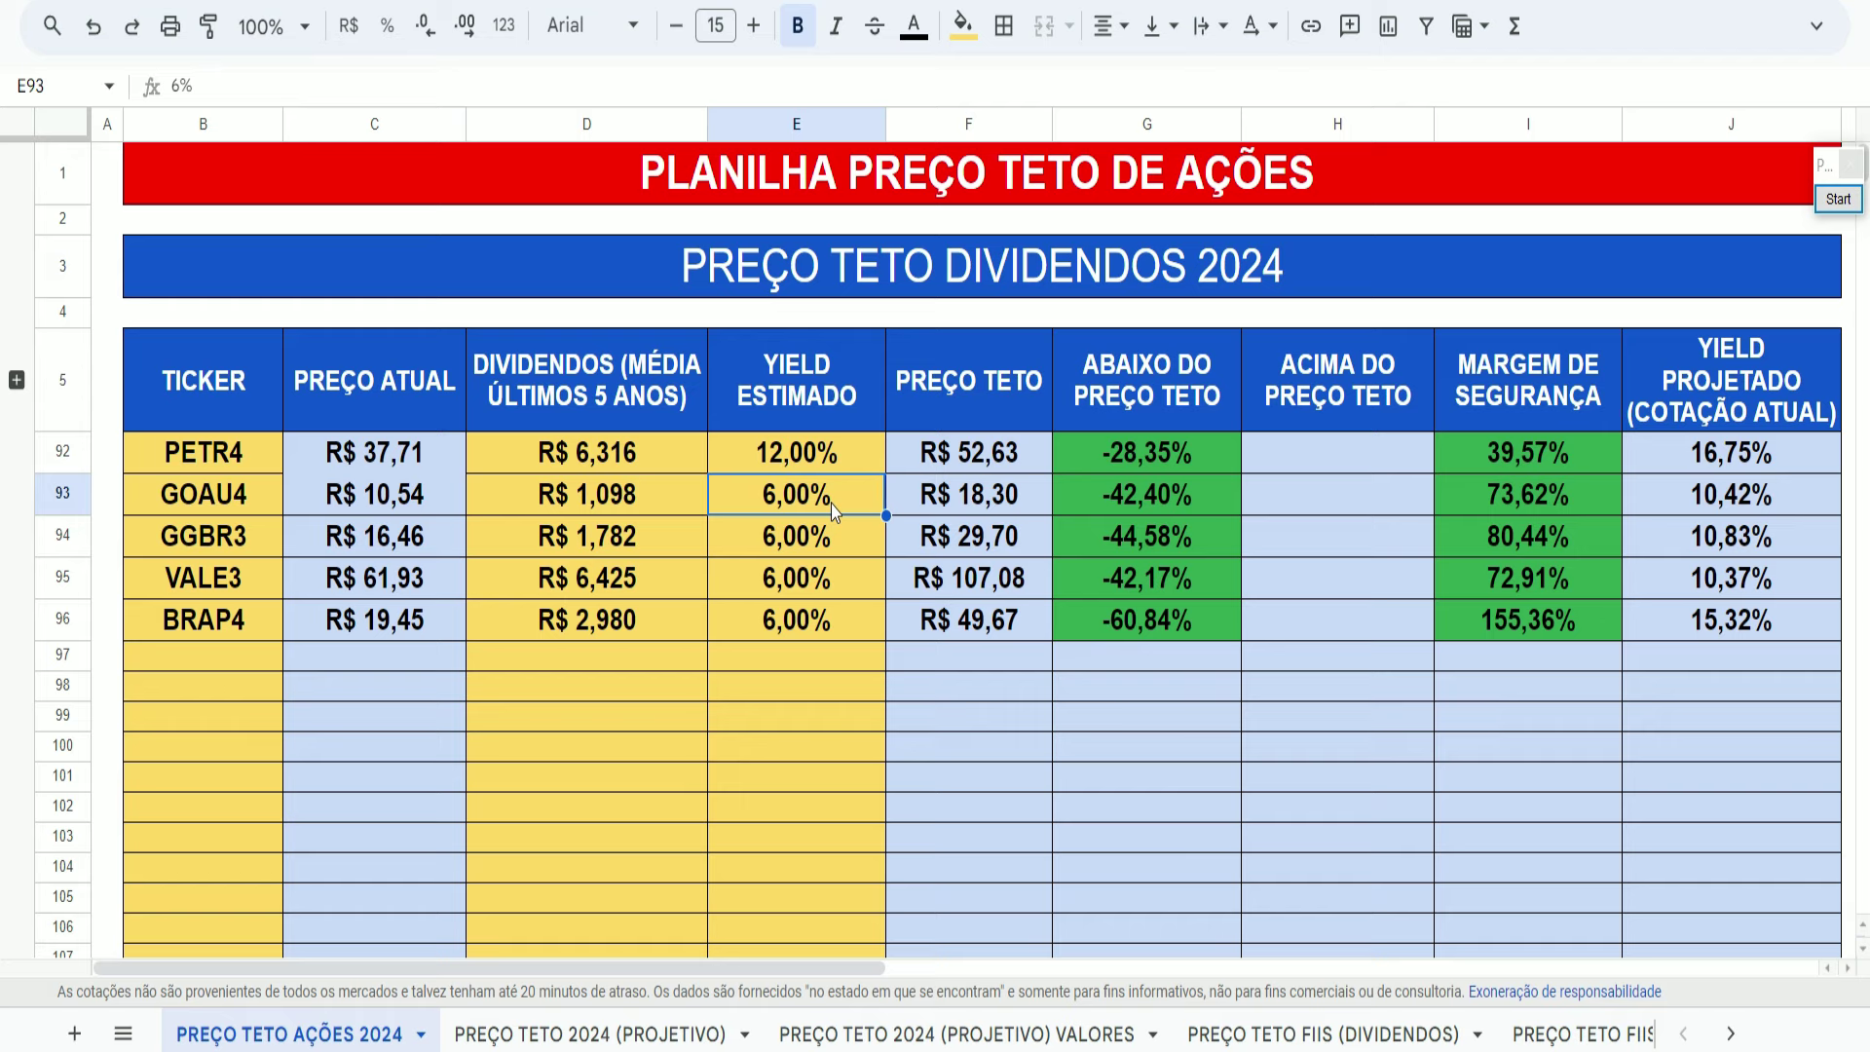
pyautogui.write('8')
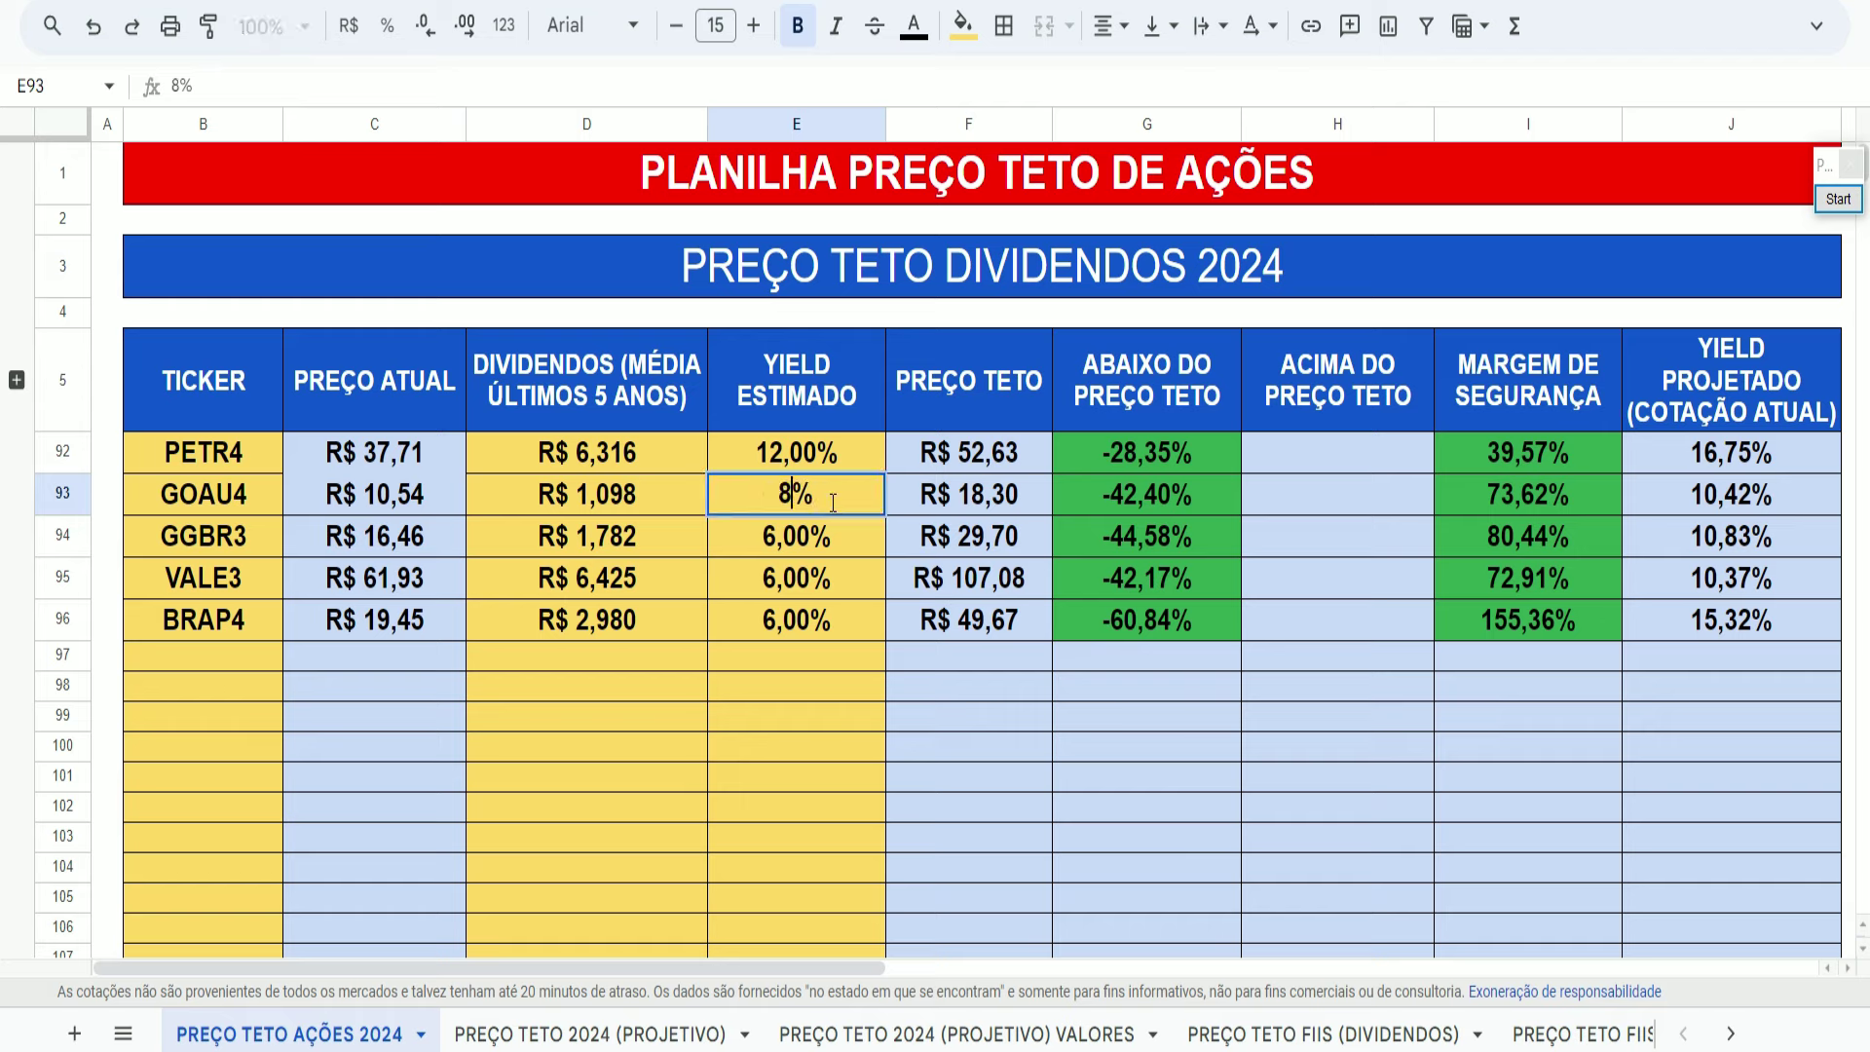
pyautogui.press('Return')
pyautogui.write('8')
pyautogui.press('Return')
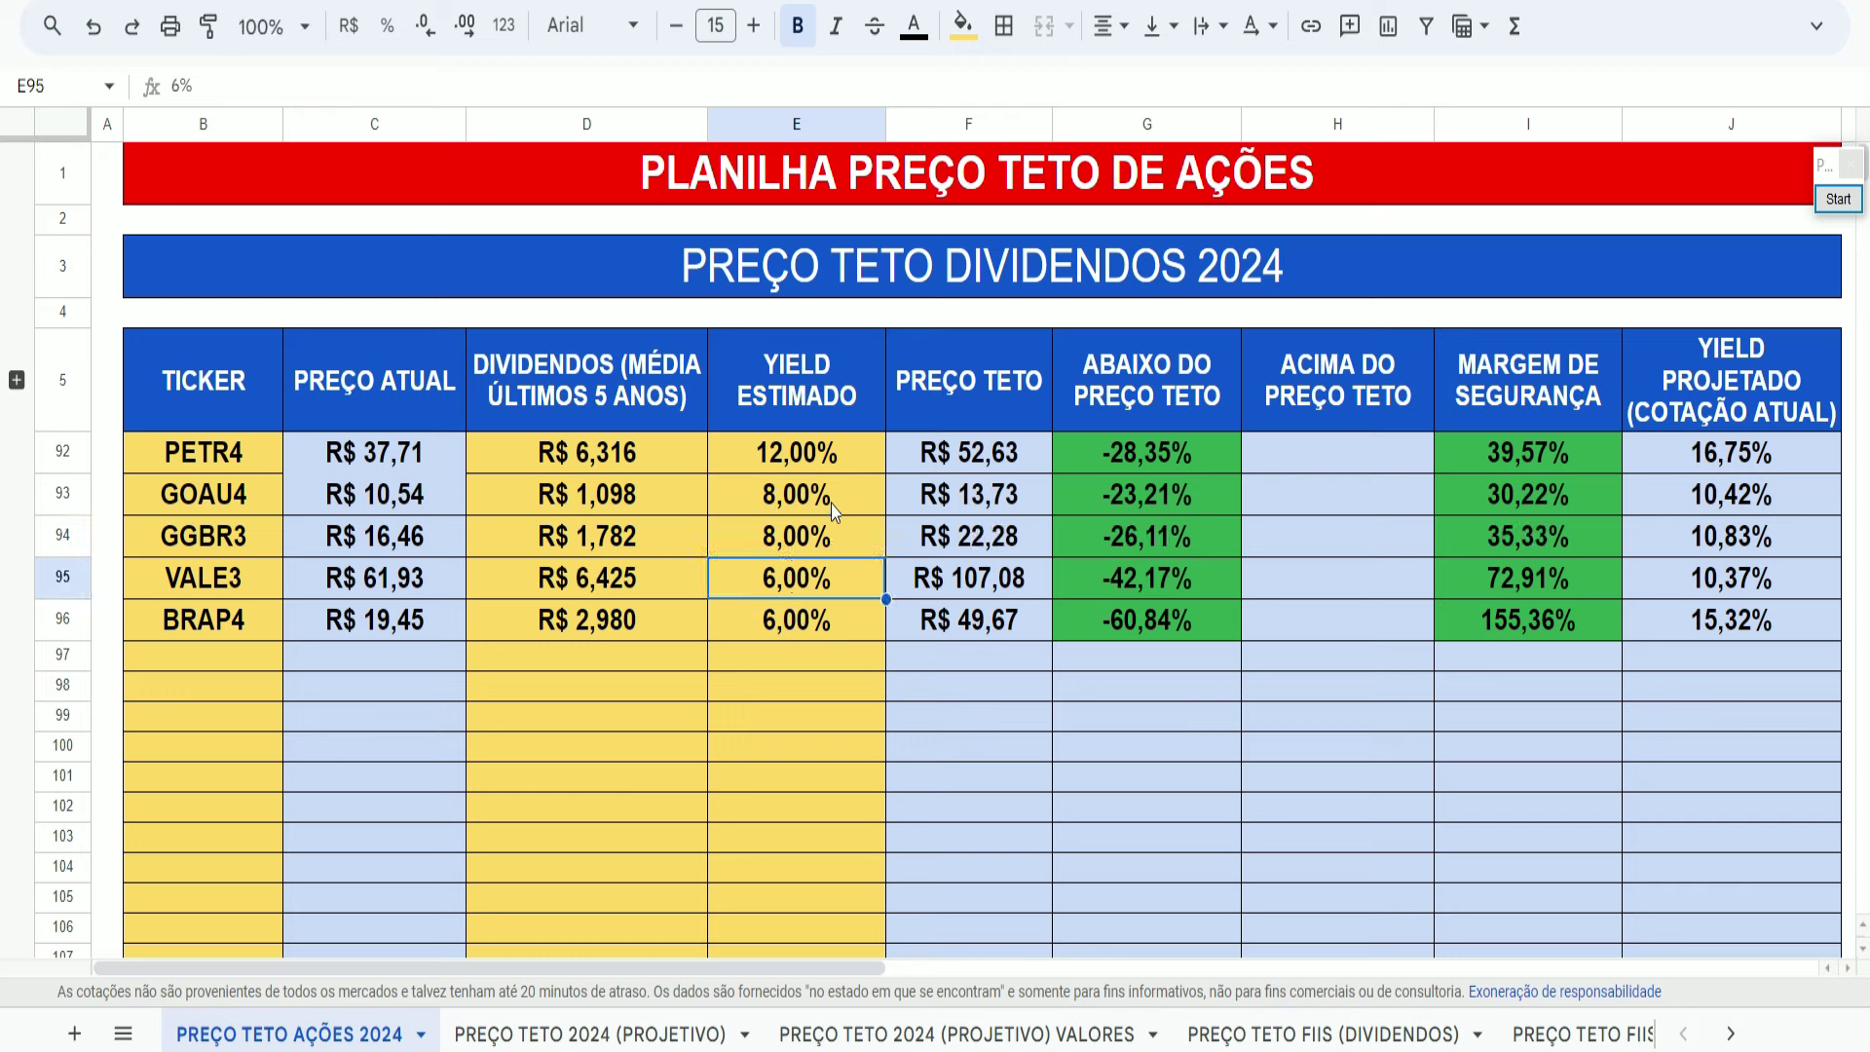
pyautogui.write('8')
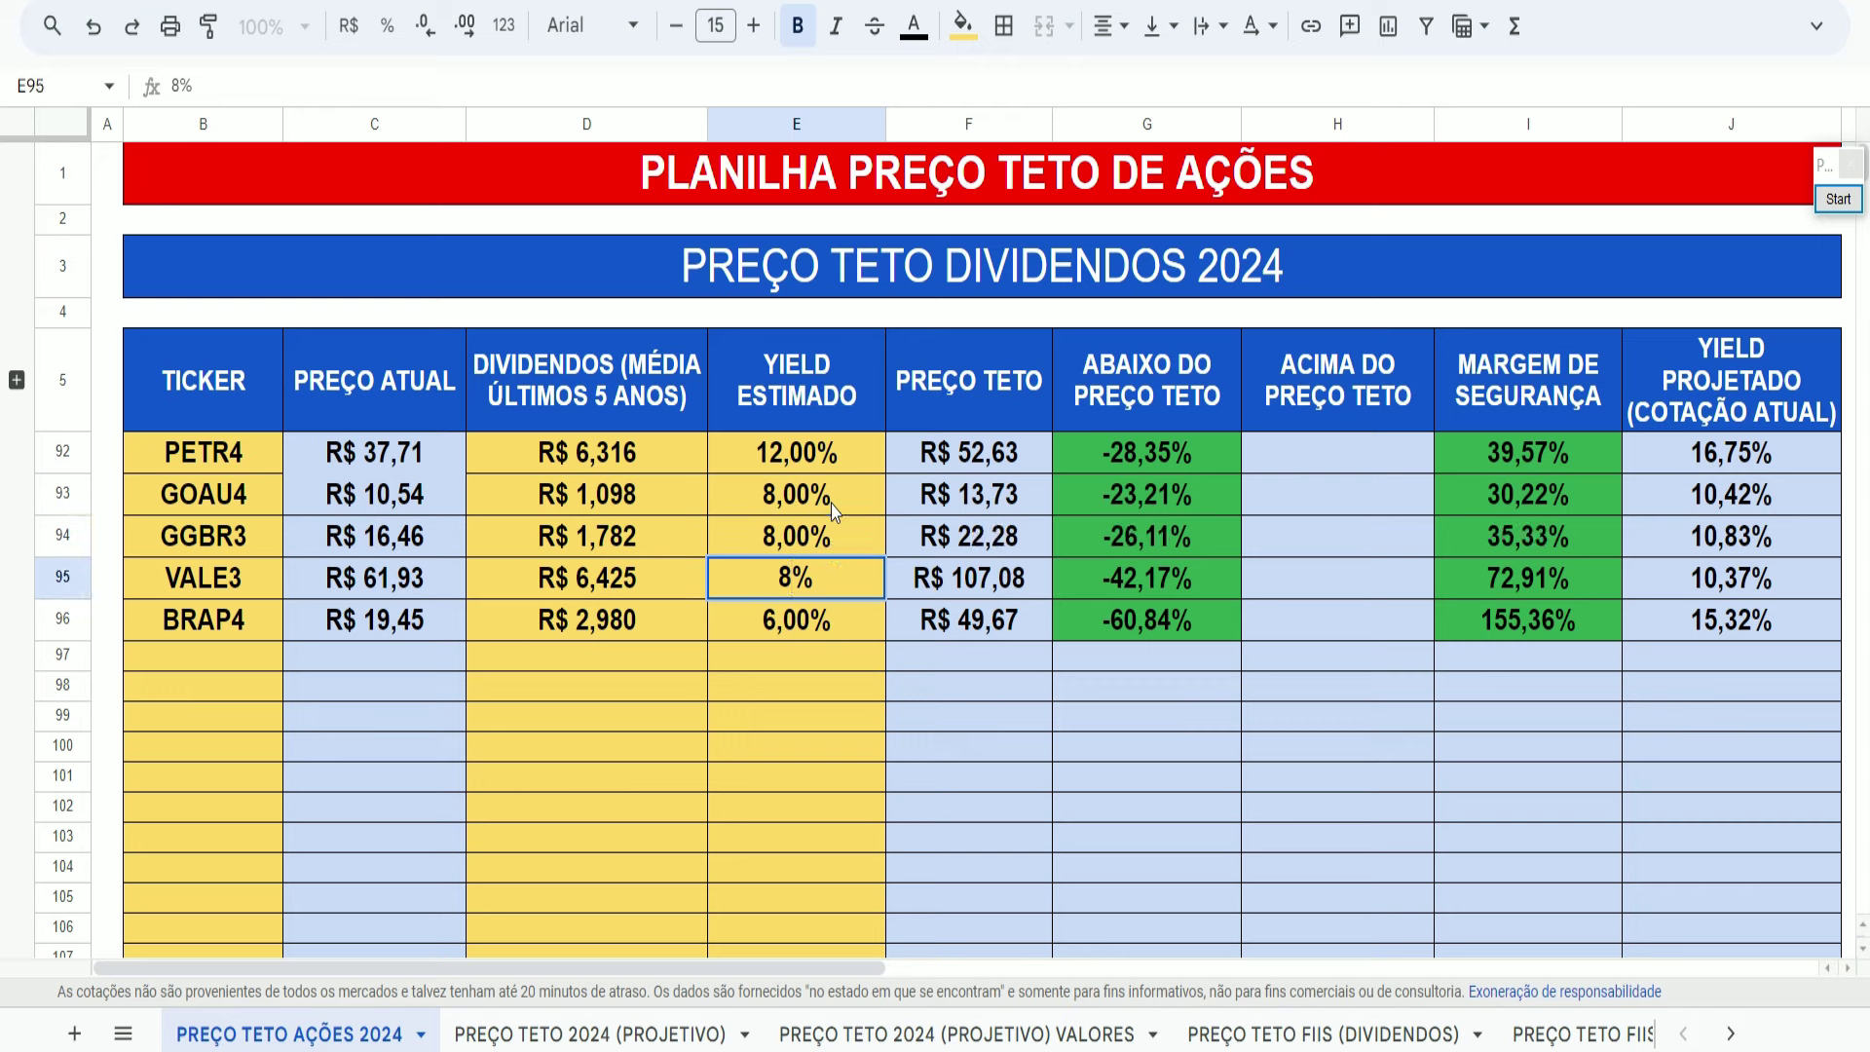
pyautogui.press('Return')
pyautogui.write('8')
pyautogui.press('Return')
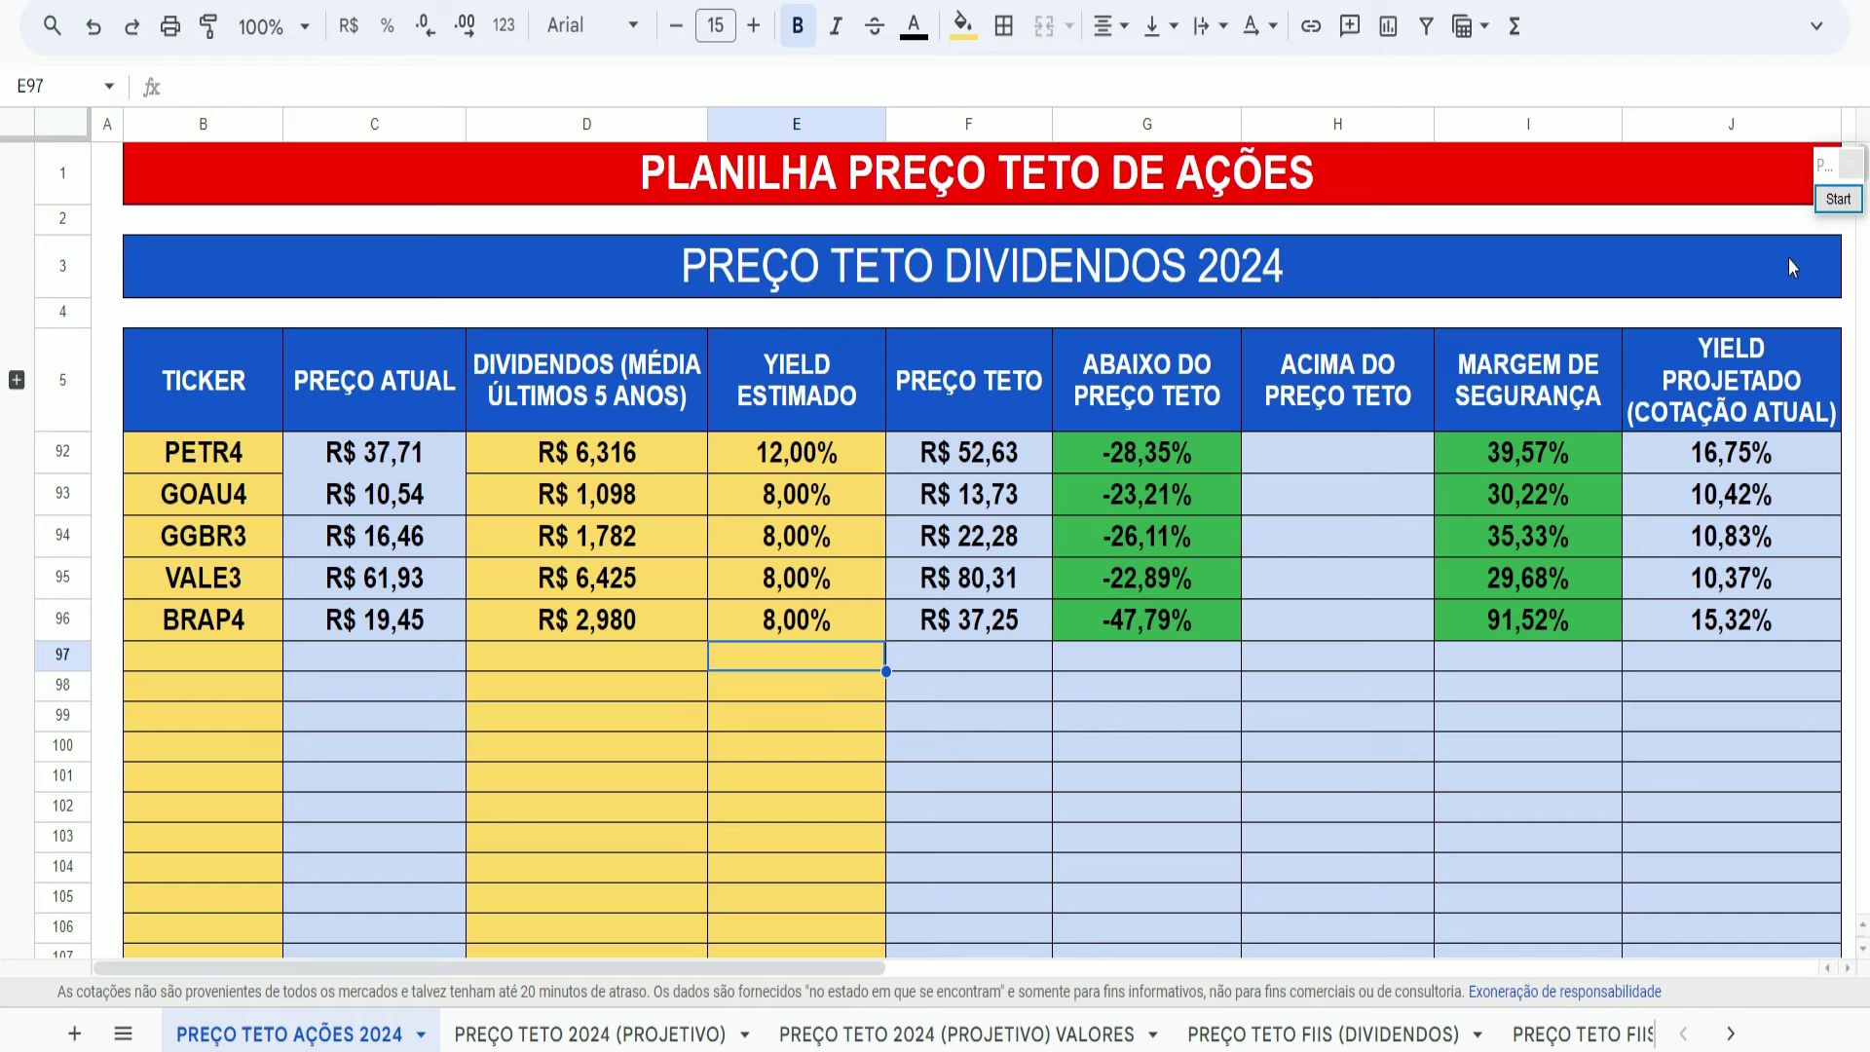
# - Mark the ceiling prices and safety margins of GOAU4, GGBR3, VALE3 and BRAP4 with red rectangles, and end the annotation
pyautogui.click(1837, 200)
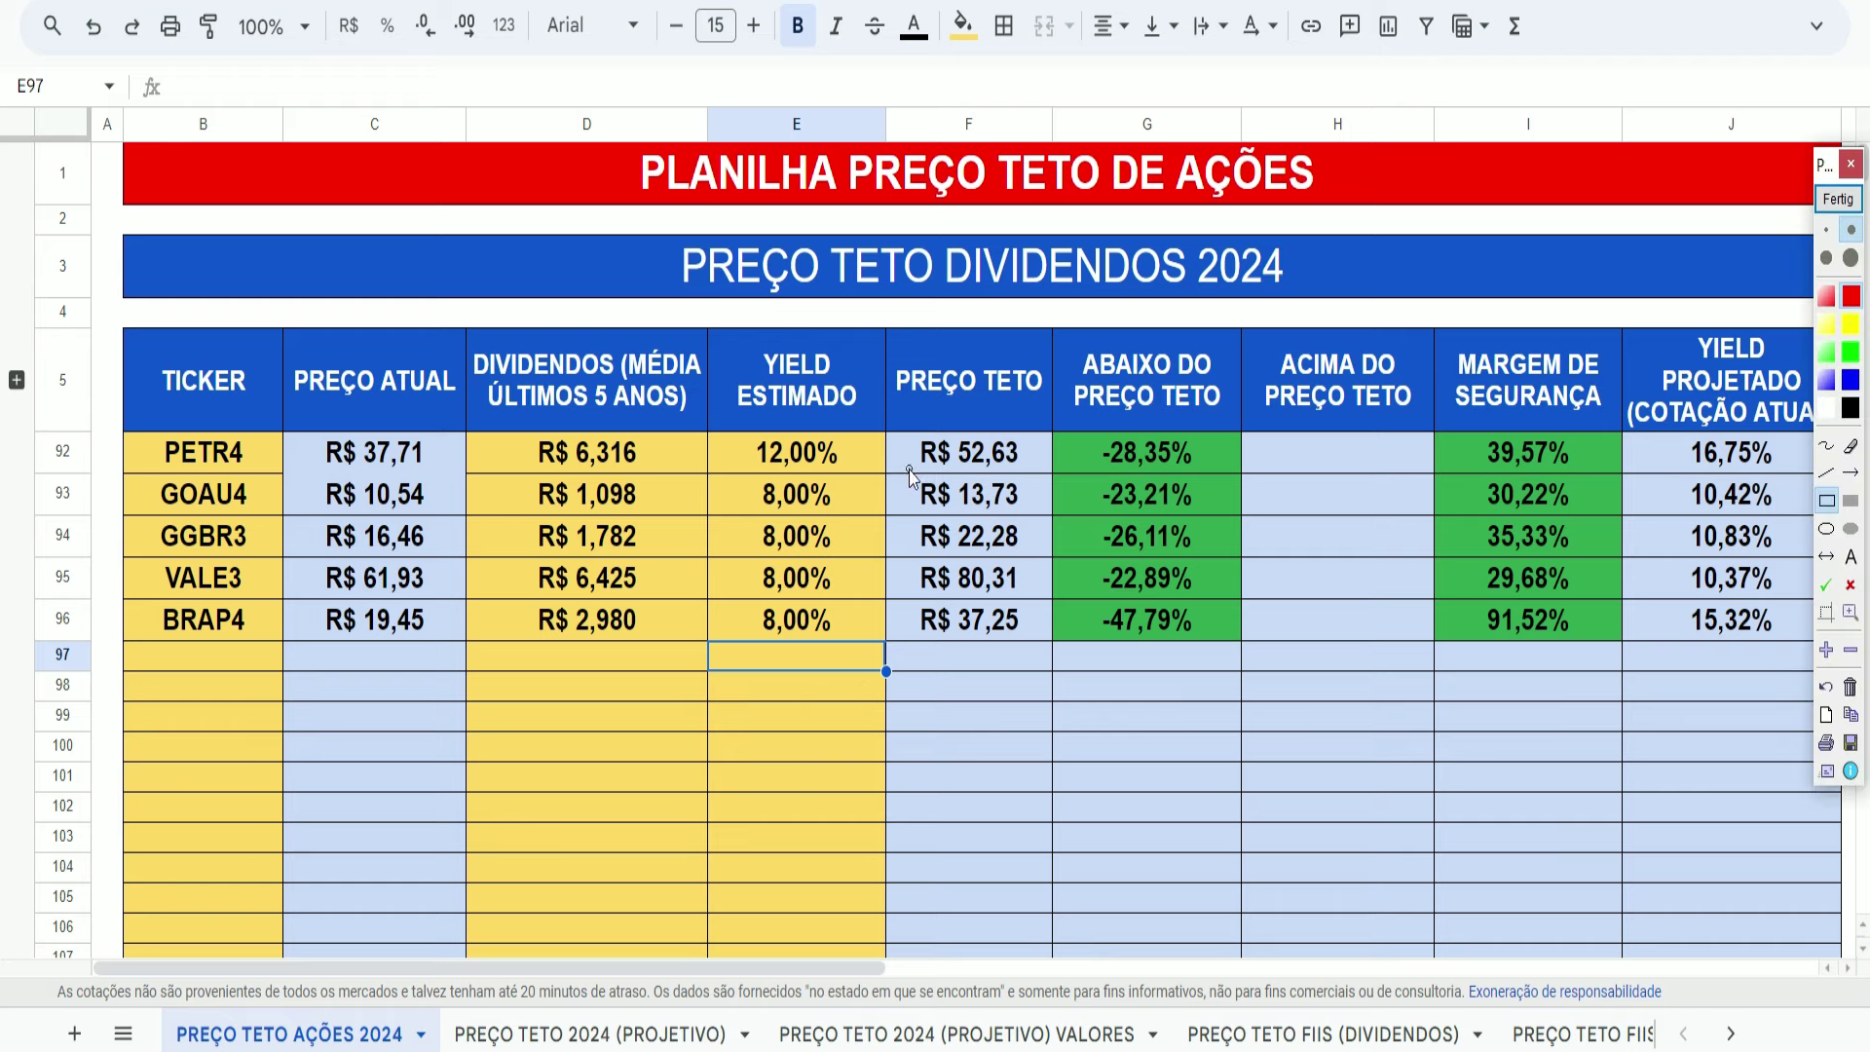
pyautogui.moveTo(908, 468); pyautogui.dragTo(1043, 670)
pyautogui.moveTo(911, 511); pyautogui.dragTo(1032, 555)
pyautogui.moveTo(911, 553); pyautogui.dragTo(1025, 641)
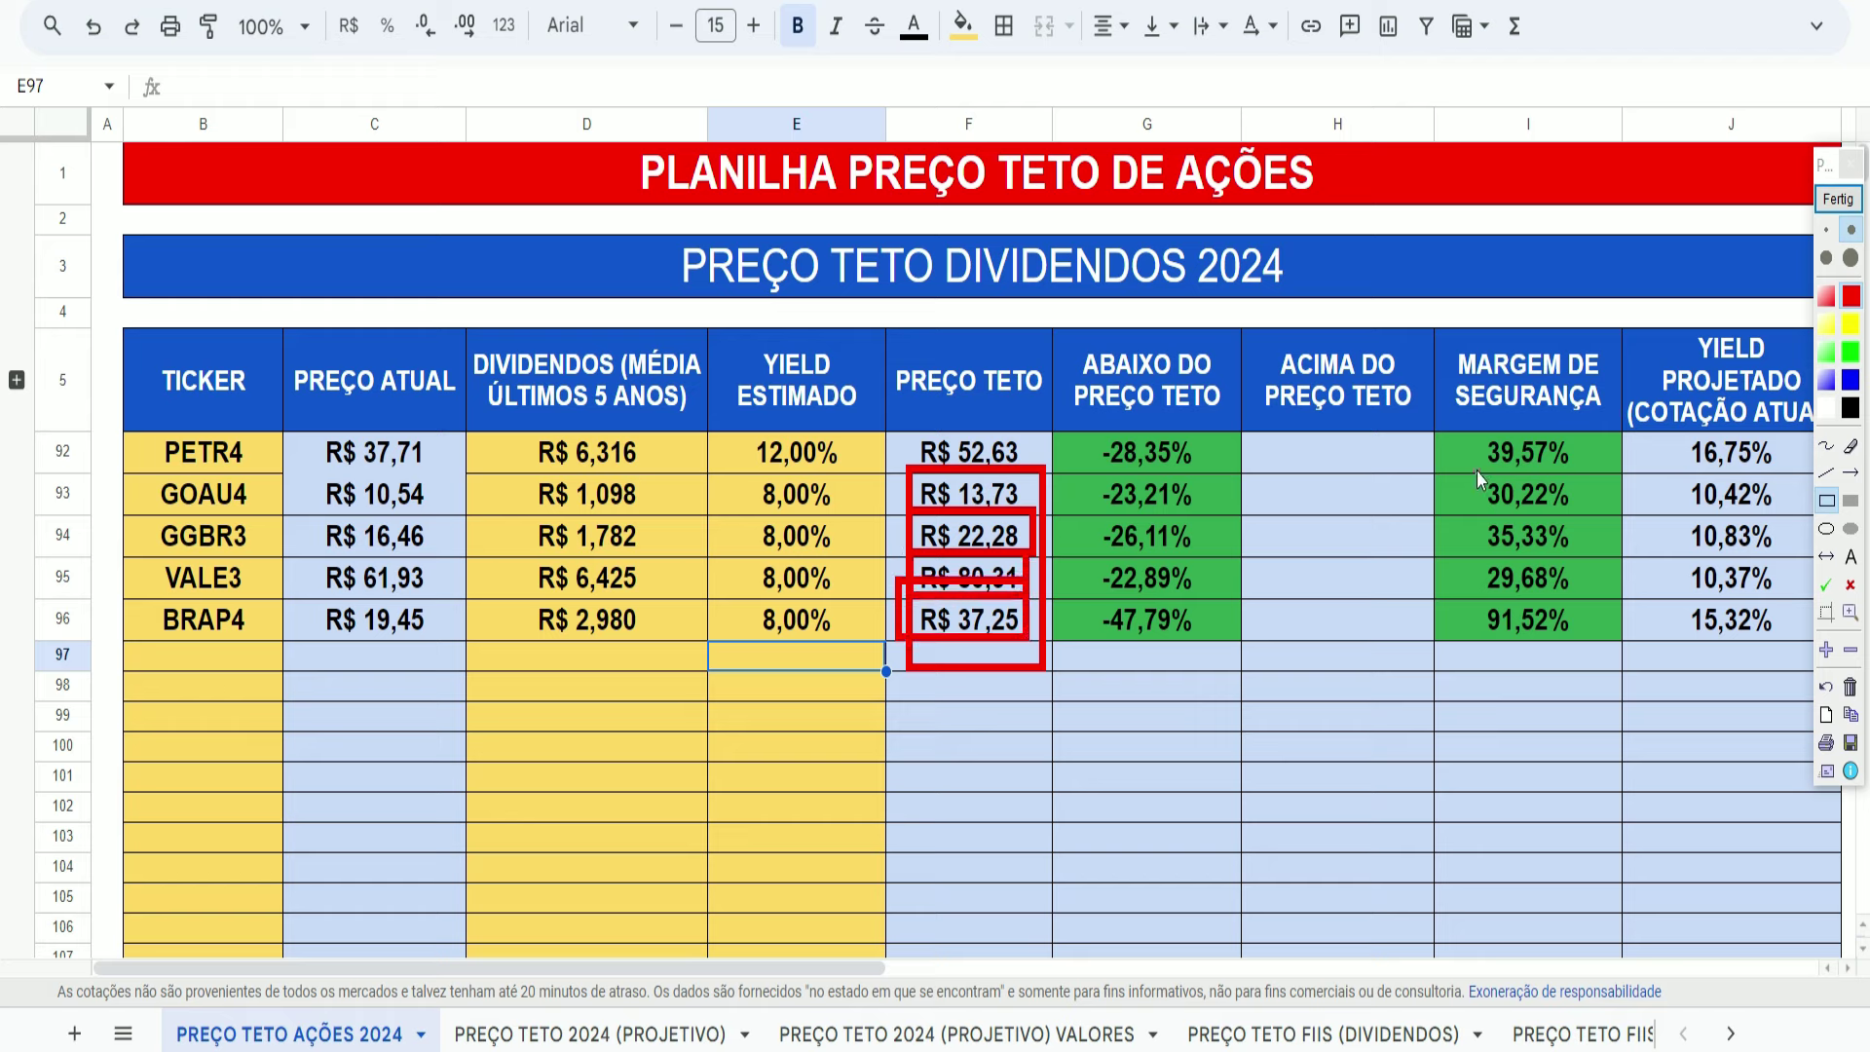
pyautogui.moveTo(1476, 470); pyautogui.dragTo(1576, 666)
pyautogui.click(1837, 199)
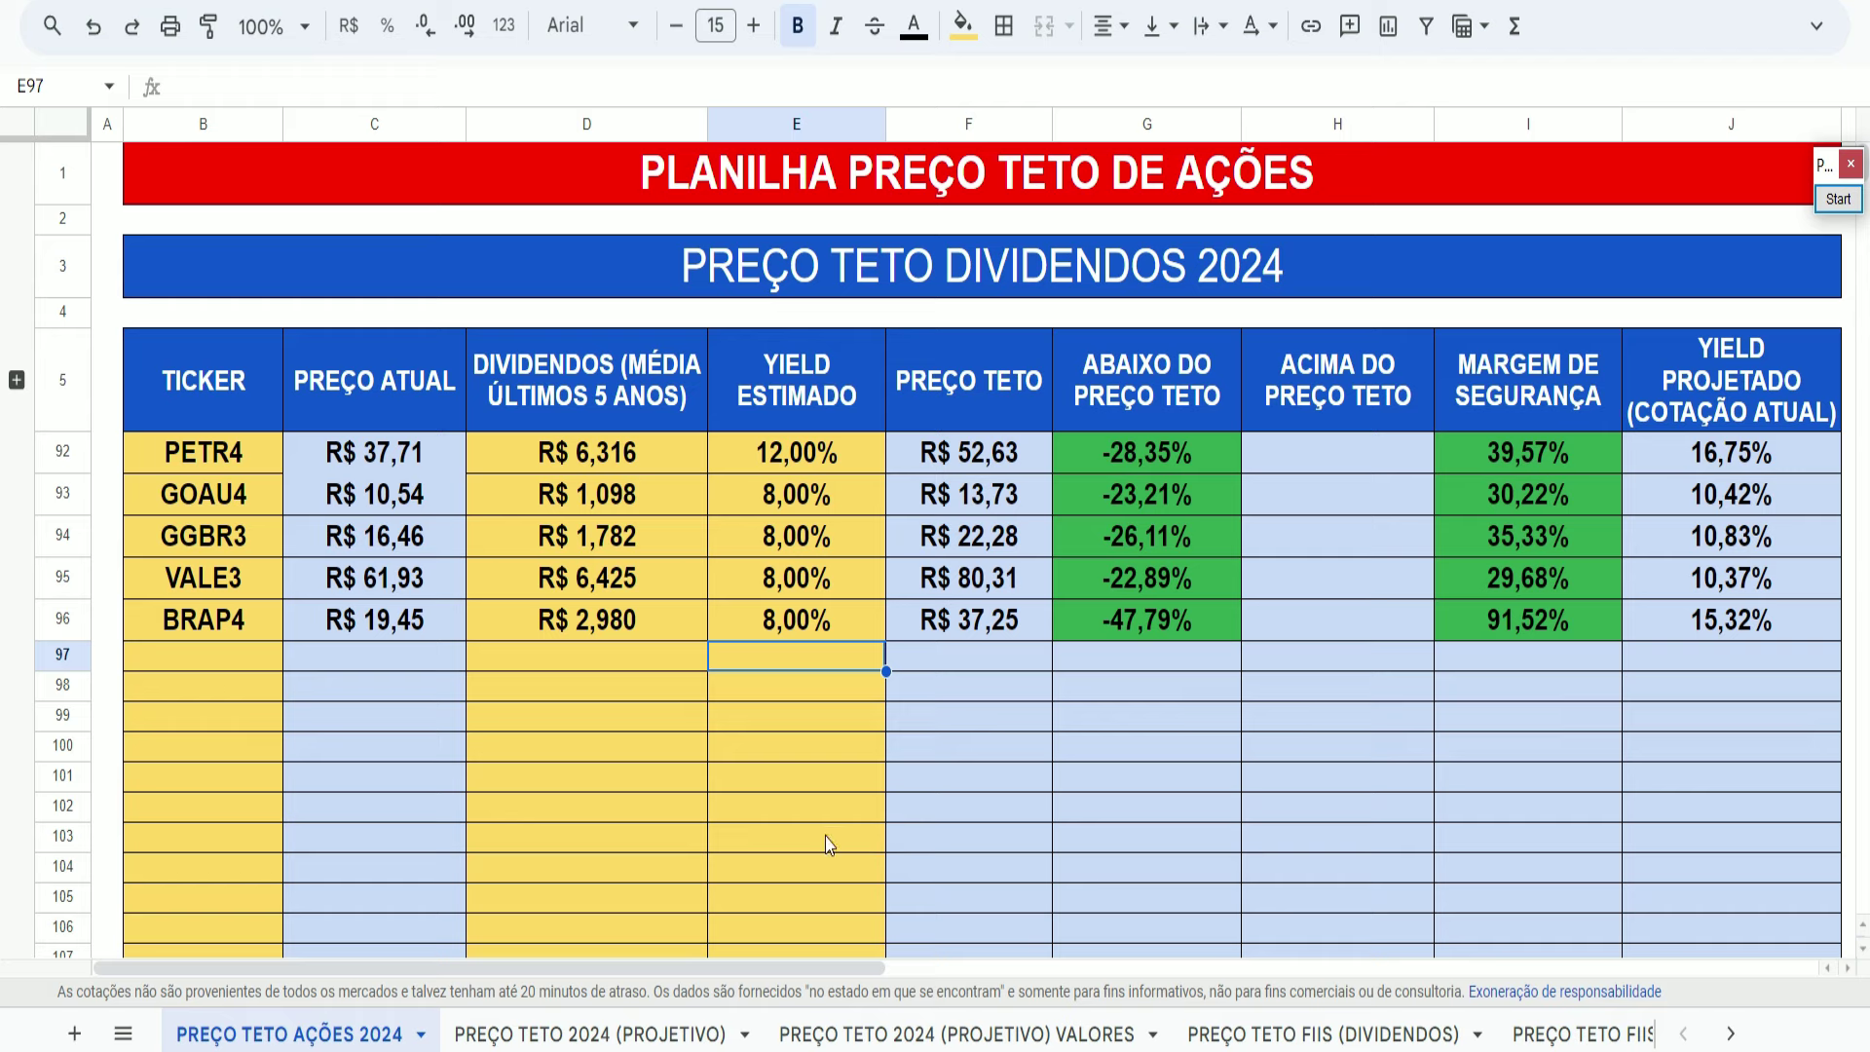
# - Mark the sheet names PREÇO TETO 2024 (PROJETIVO) and PREÇO TETO FIIS (DIVIDENDOS) with red rectangles, and end the annotation
pyautogui.click(1838, 199)
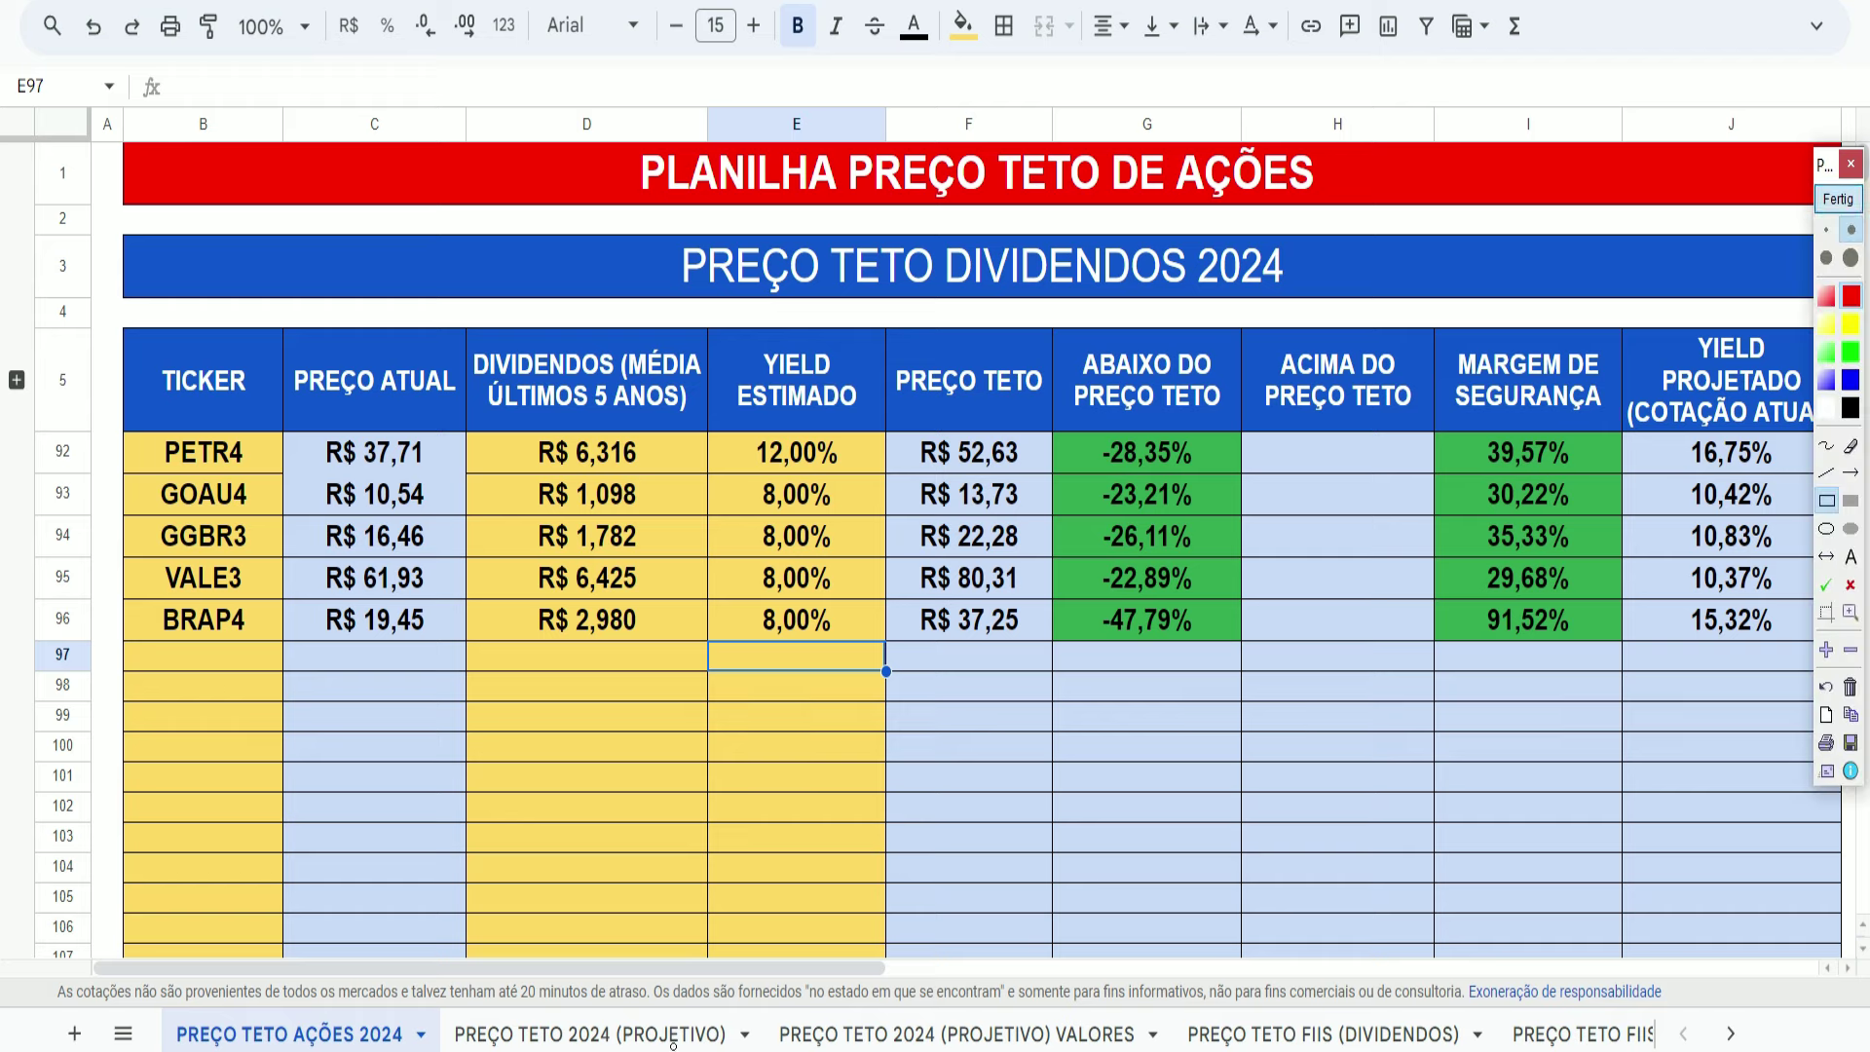
pyautogui.moveTo(448, 1000); pyautogui.dragTo(752, 1050)
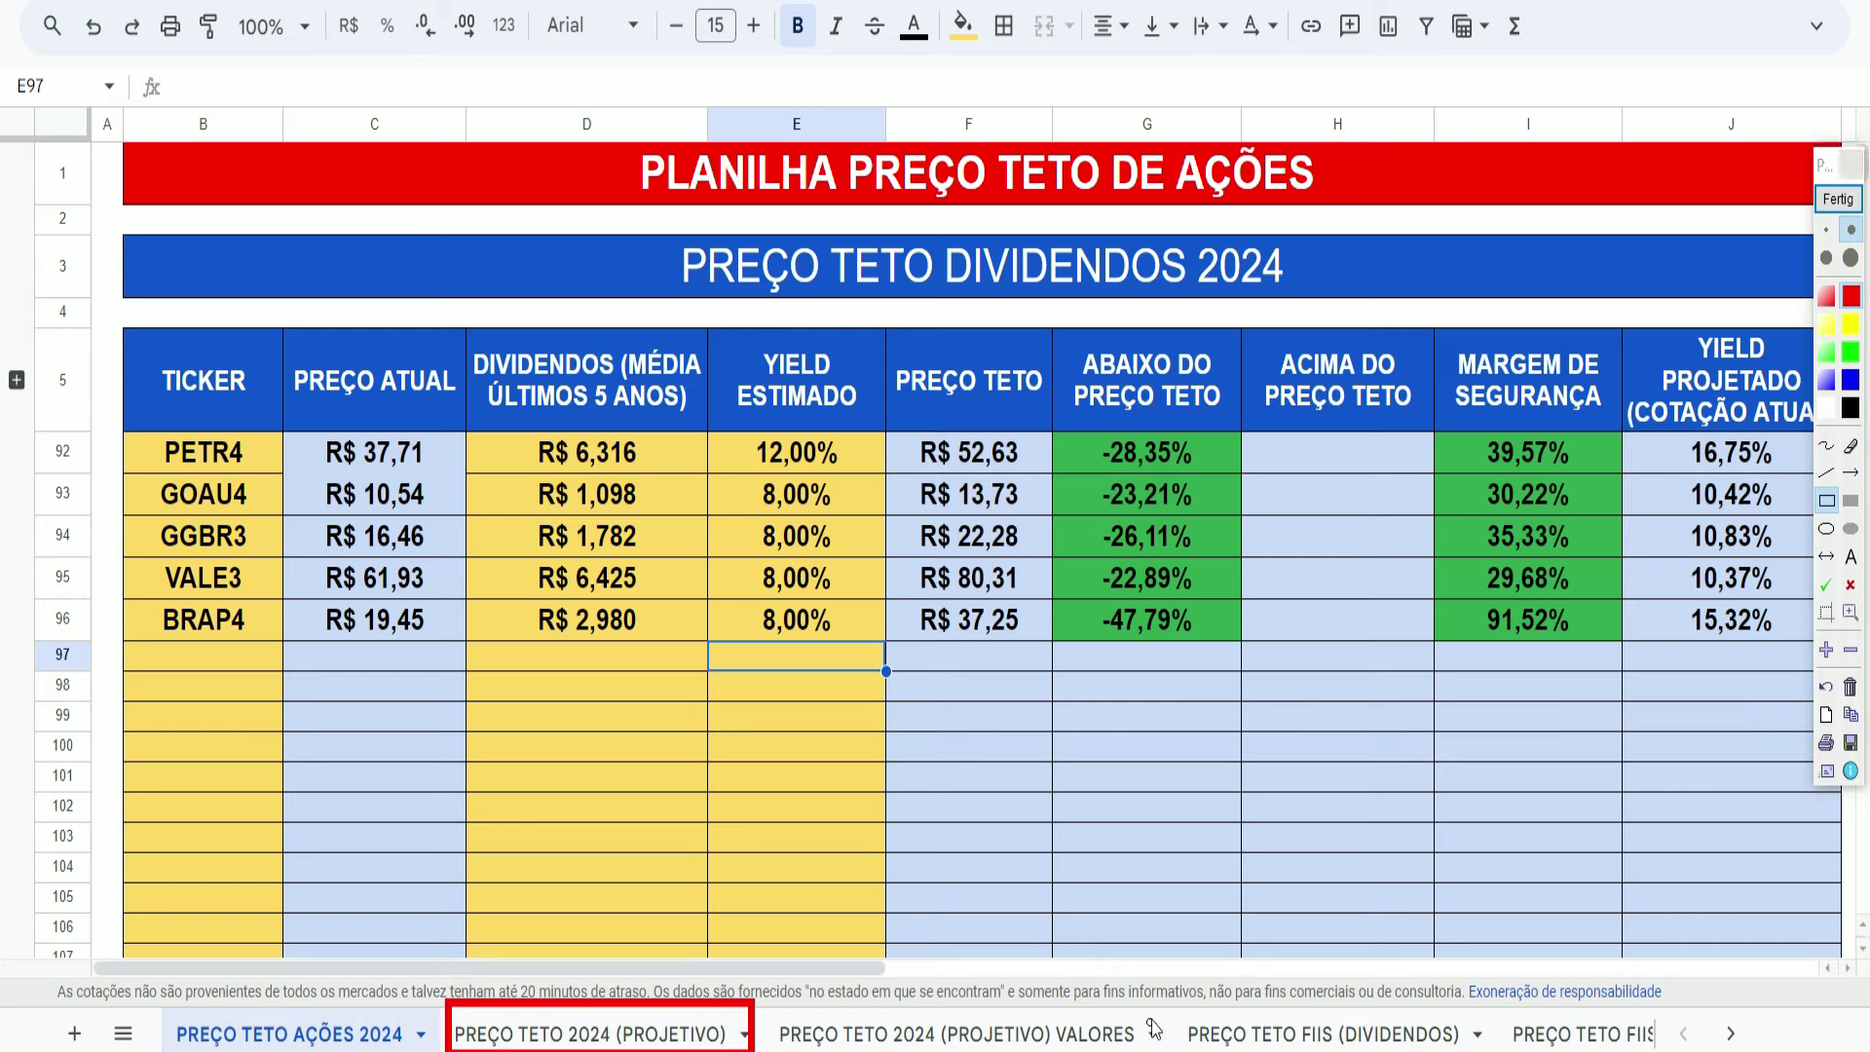
pyautogui.moveTo(1168, 1006); pyautogui.dragTo(1478, 1051)
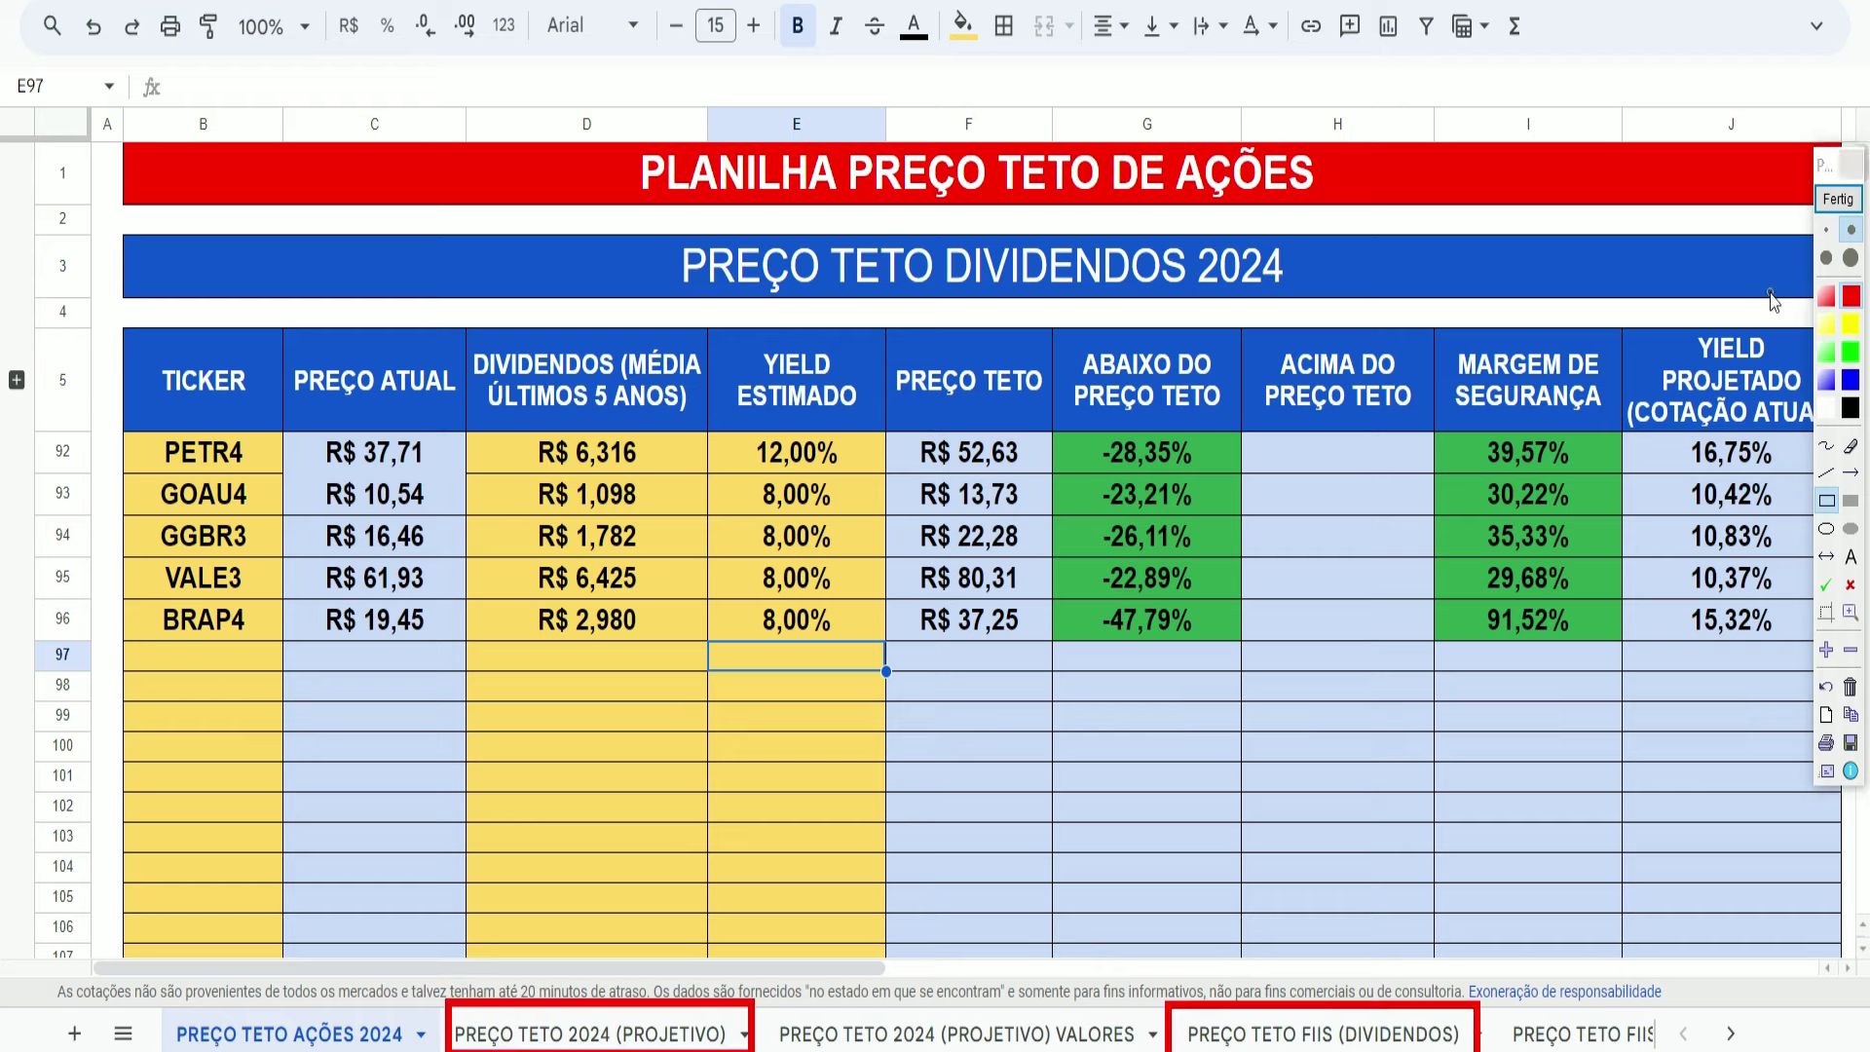
pyautogui.click(1838, 199)
# - Mark the sheet names PREÇO TETO FIIS (PRÊMIO DE RISCO), VALOR INTRÍNSECO (GRAHAM) and MODELO DE GORDON with red rectangles
pyautogui.scroll(-3, 440, 979)
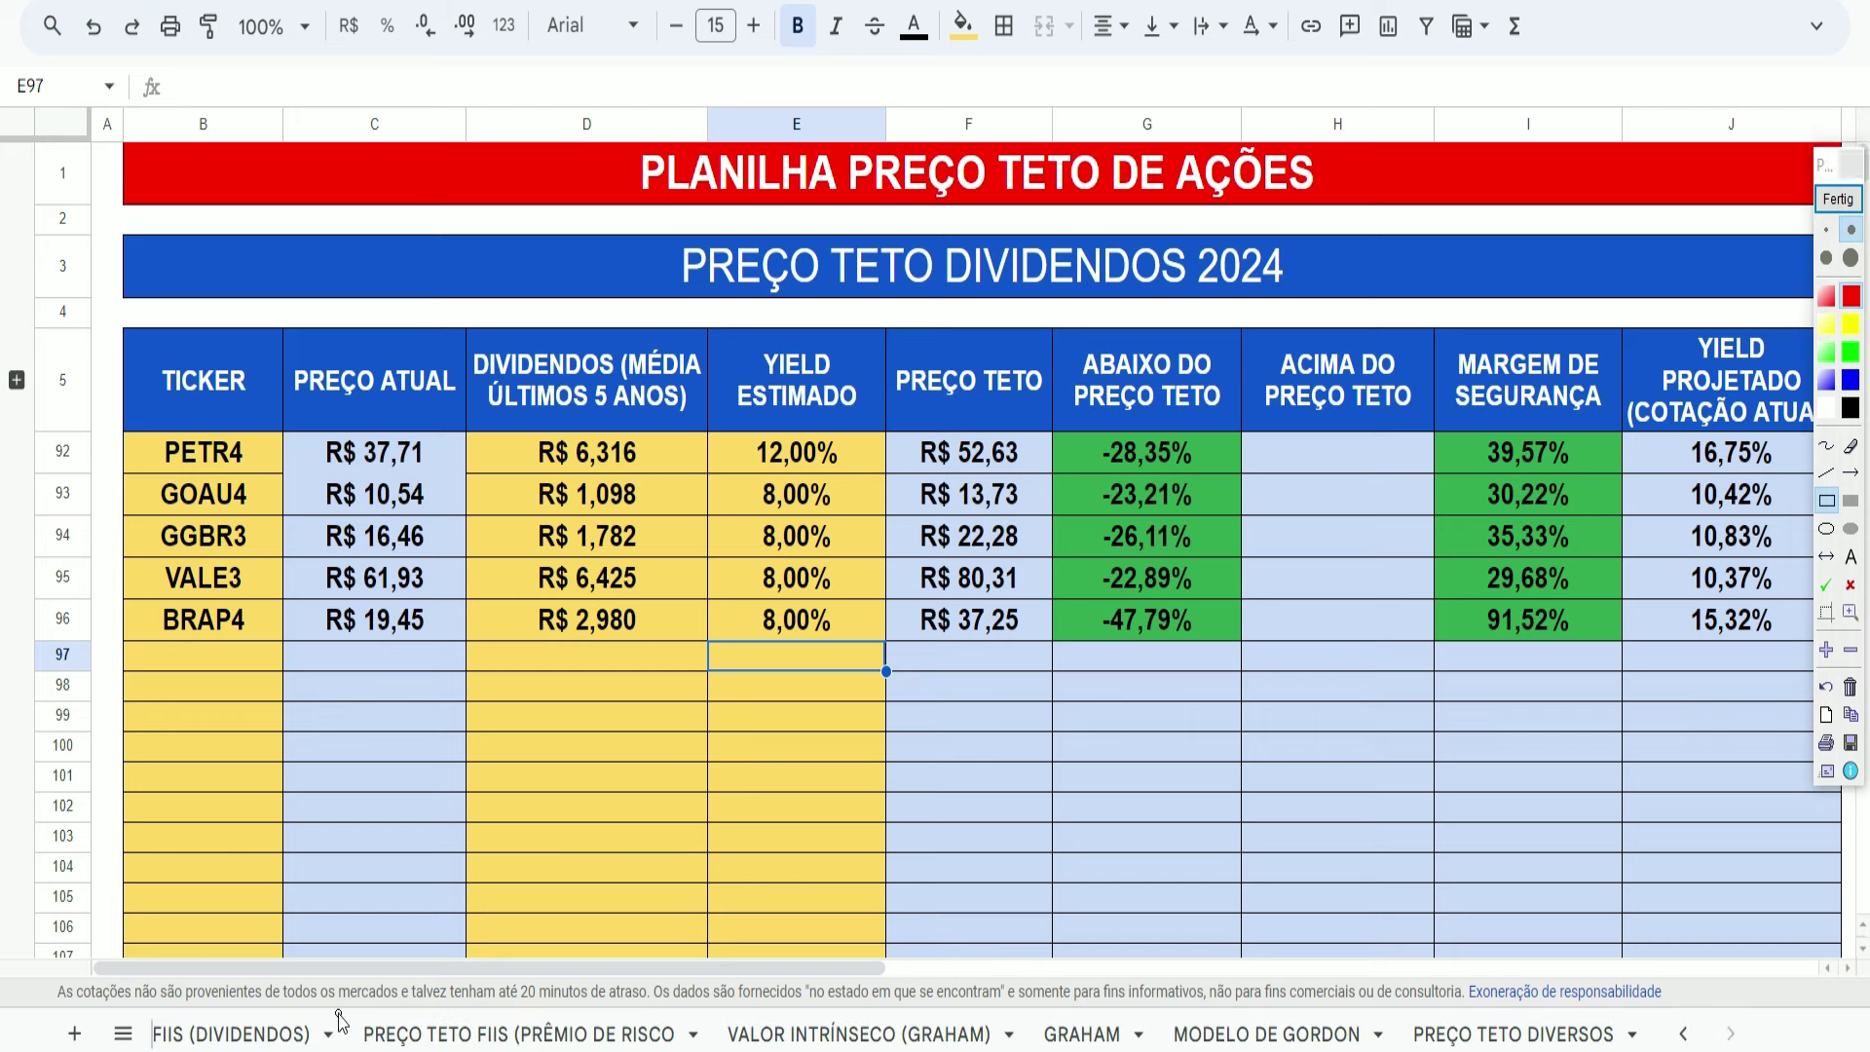
pyautogui.moveTo(339, 1011)
pyautogui.mouseDown()
pyautogui.moveTo(625, 1050)
pyautogui.moveTo(1000, 1050)
pyautogui.mouseUp()
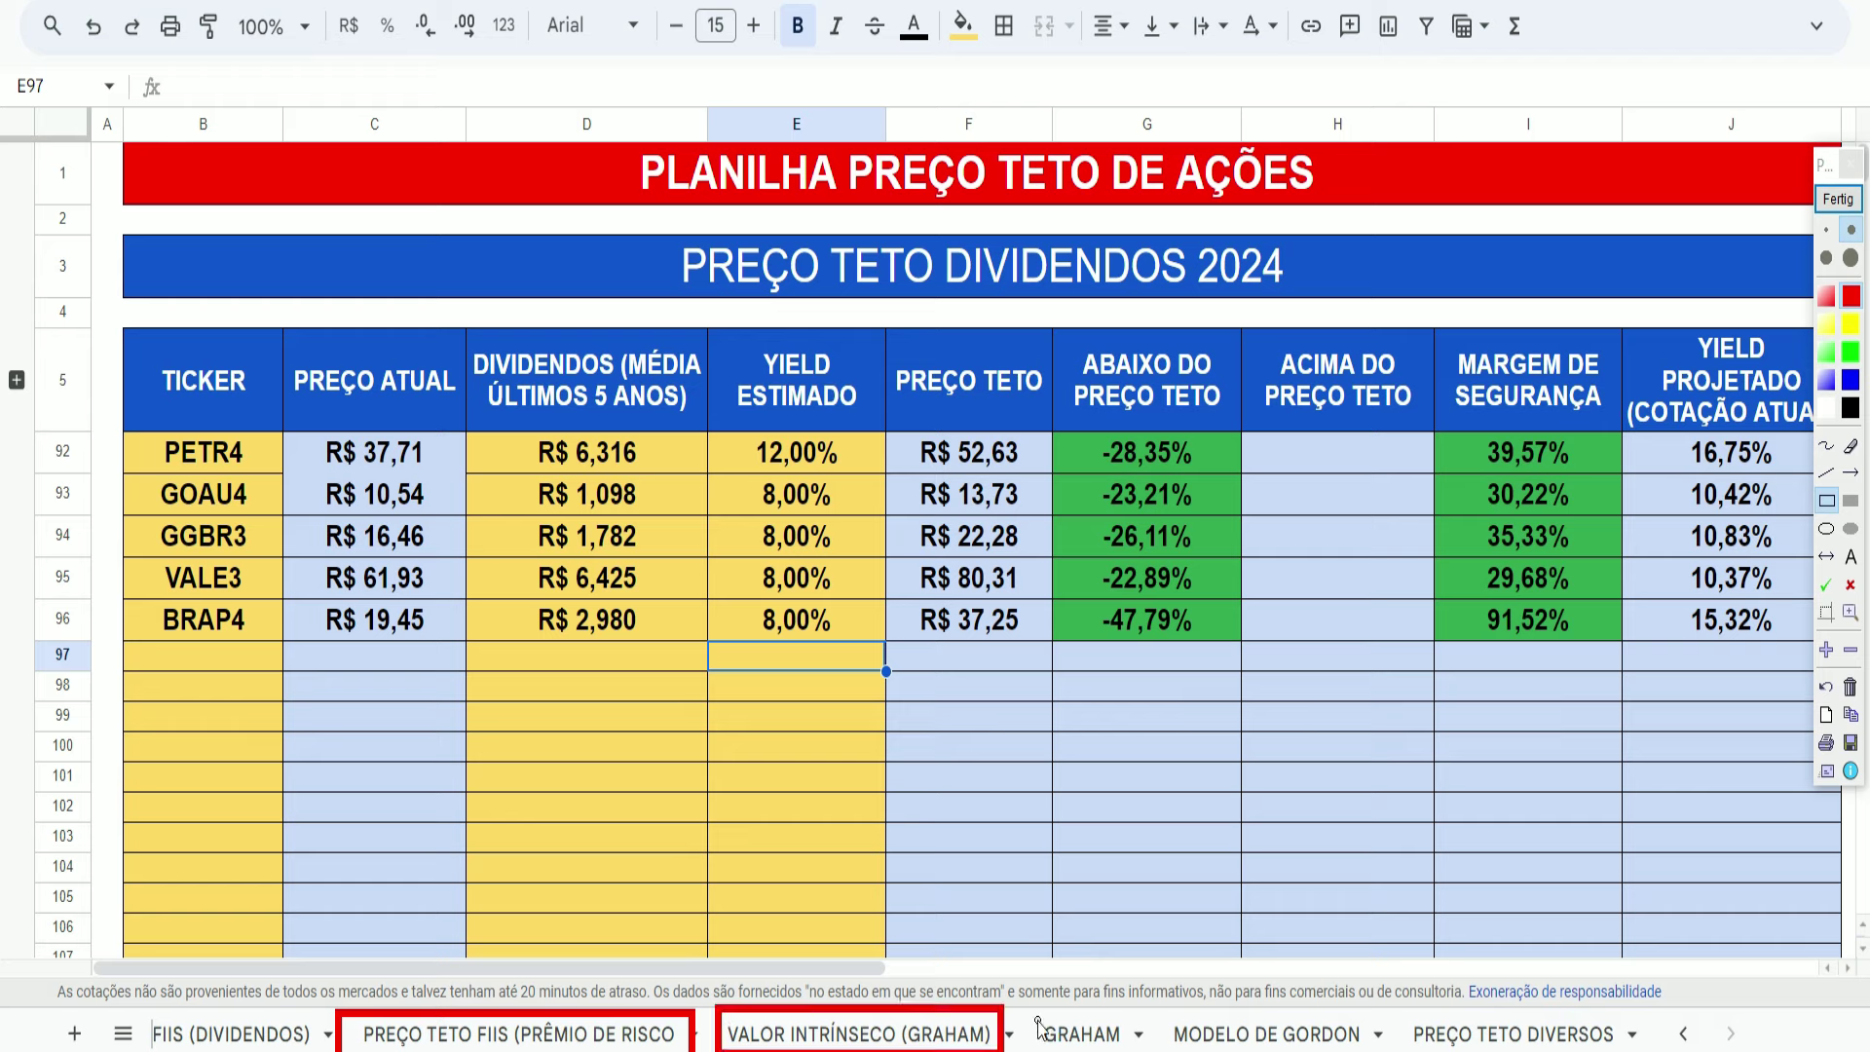
pyautogui.moveTo(1159, 1005); pyautogui.dragTo(1383, 1050)
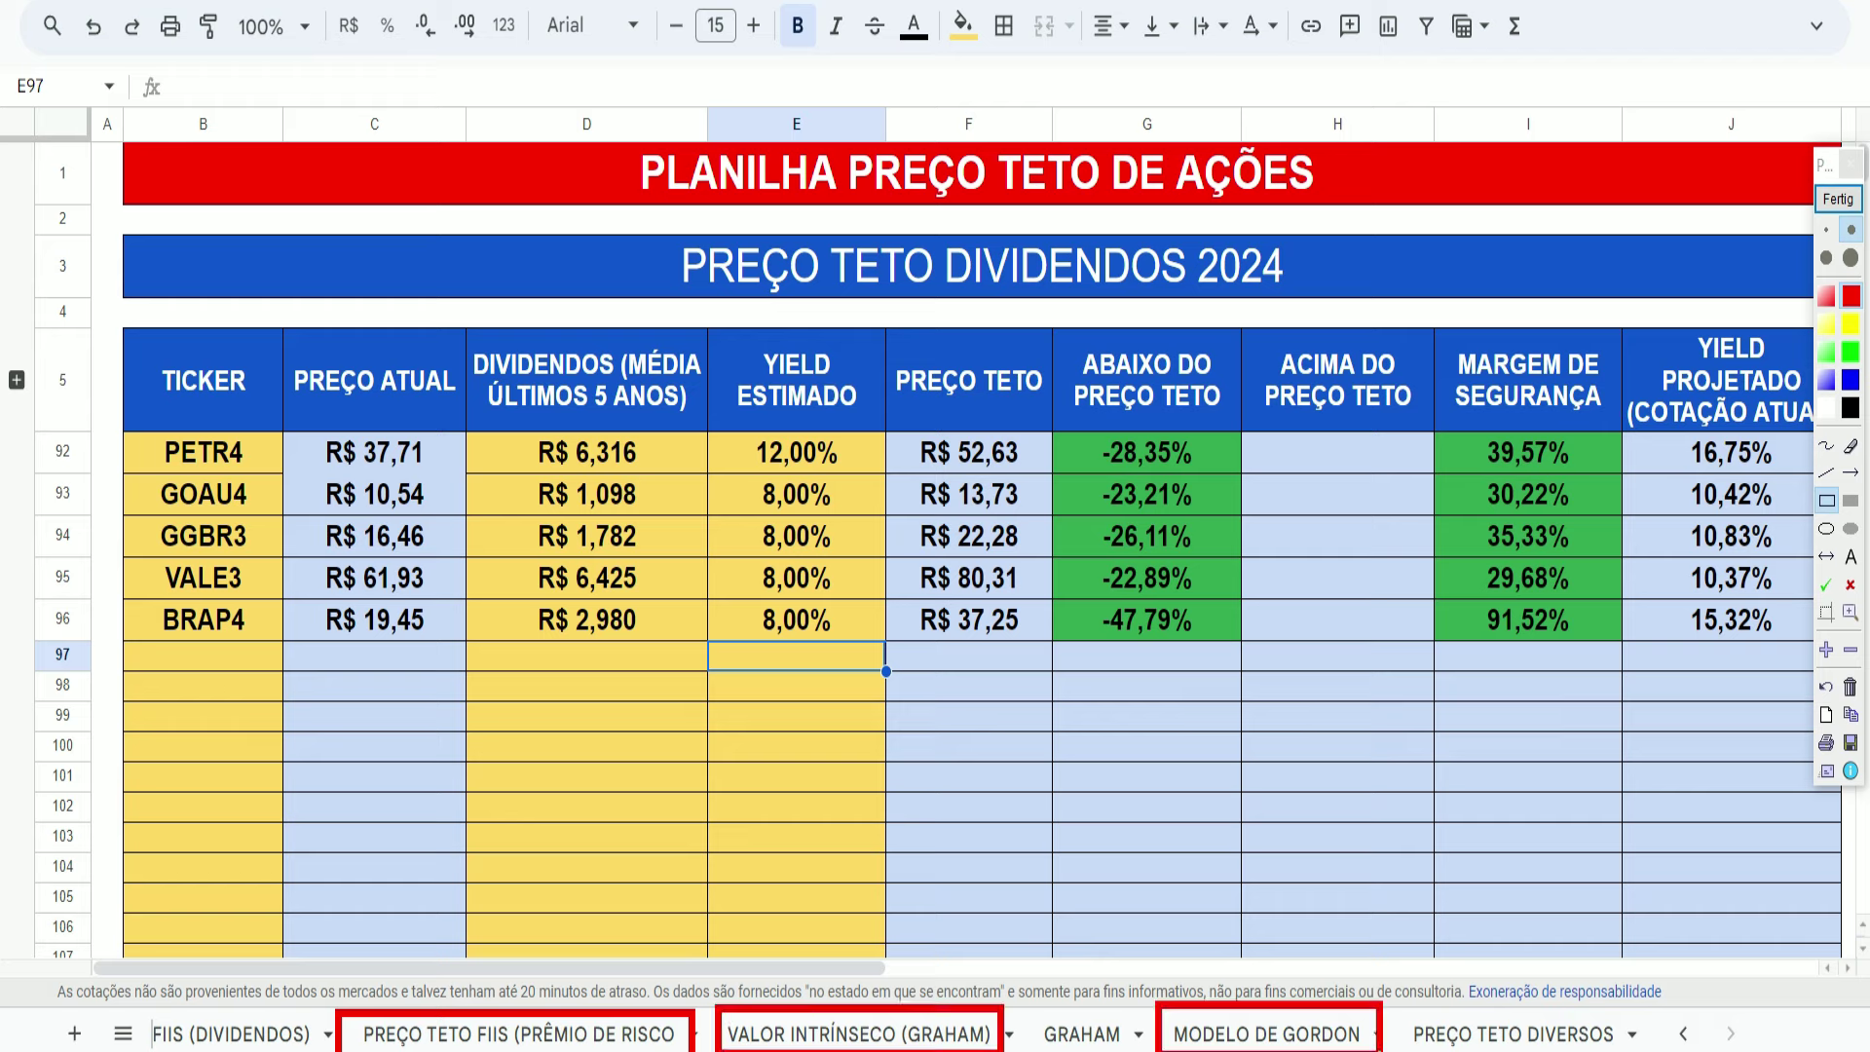